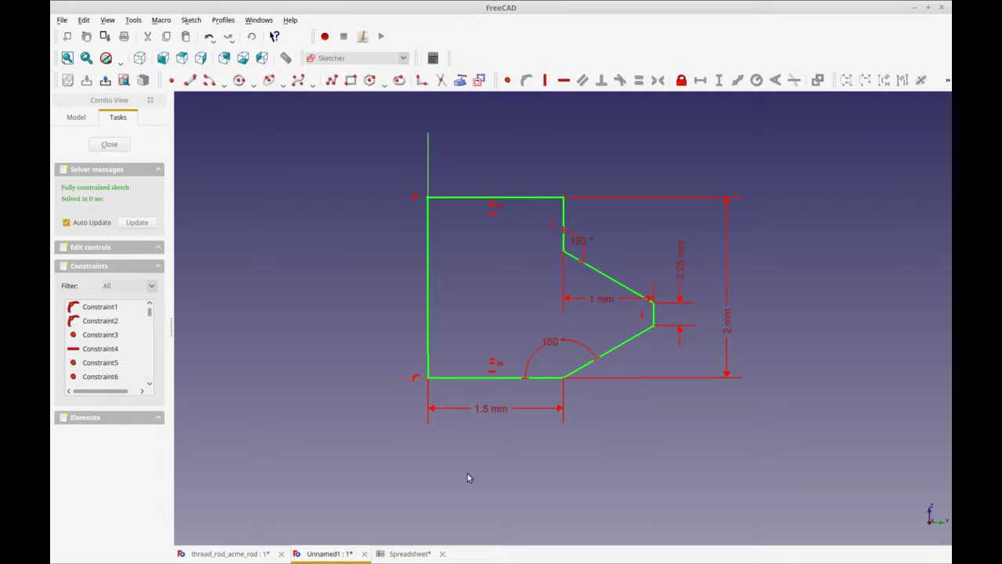
Leave the thread profile sketch and close the Unnamed1 document without saving it
{"action": "left_click", "coordinate": [121, 149]}
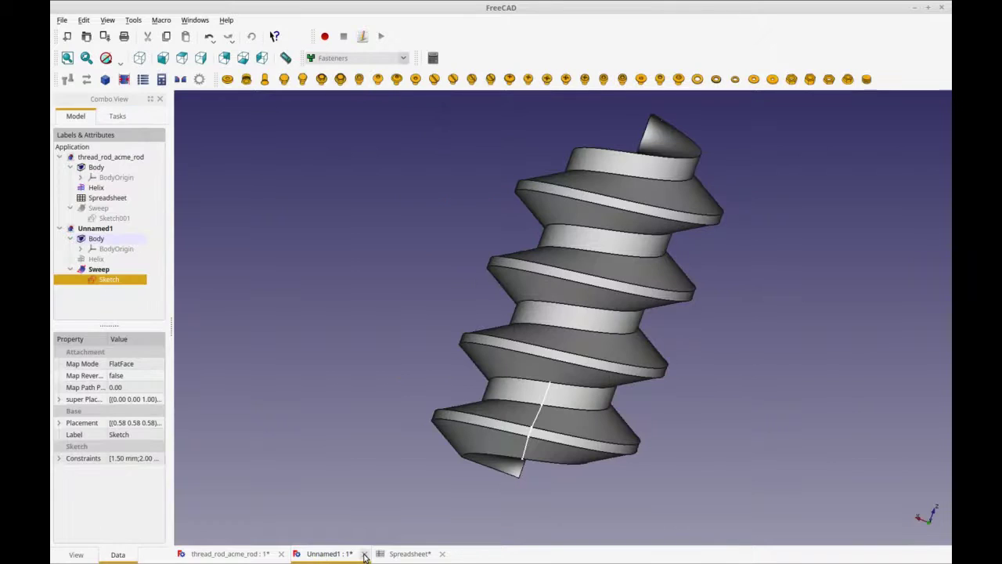
{"action": "left_click", "coordinate": [364, 554]}
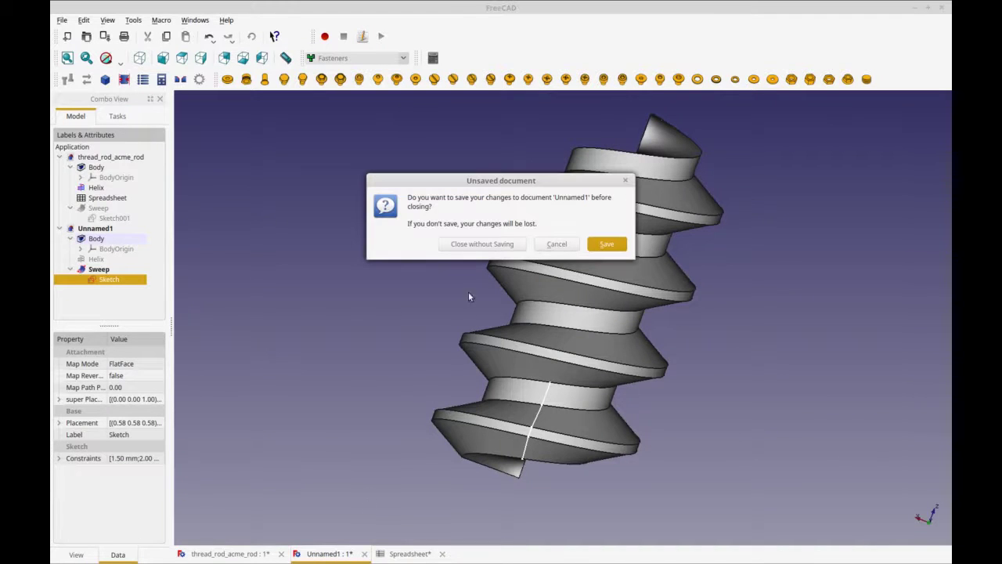
{"action": "left_click", "coordinate": [479, 244]}
Tile the open windows so the thread_rod_acme_rod model view comes first with its spreadsheet beside it
{"action": "left_click", "coordinate": [412, 338]}
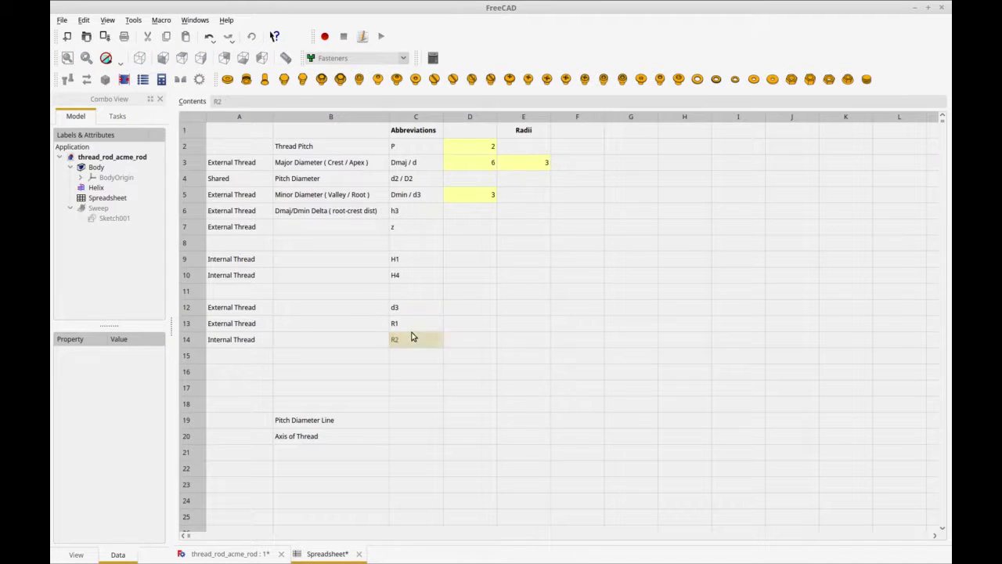
{"action": "left_click", "coordinate": [196, 20]}
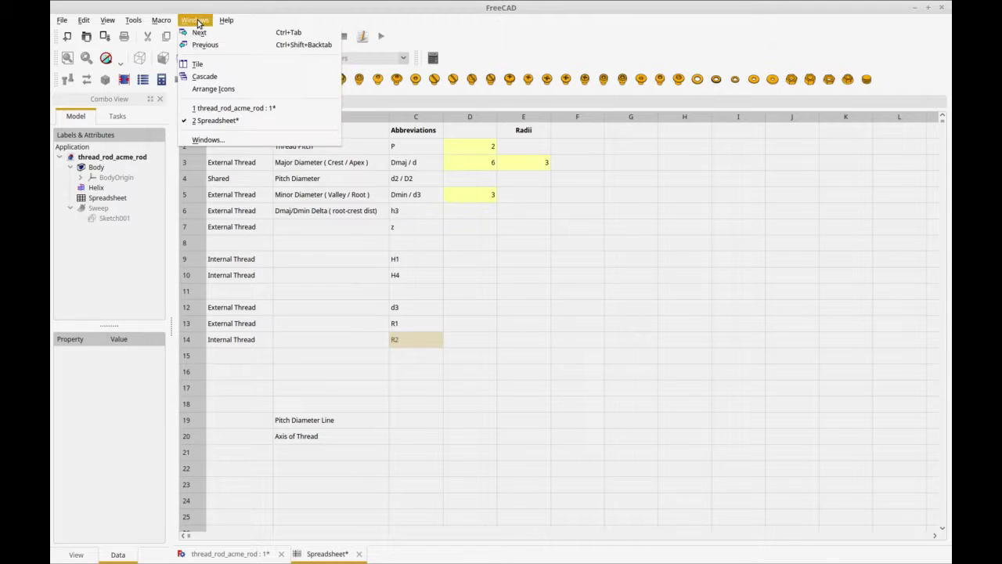
{"action": "left_click", "coordinate": [201, 66]}
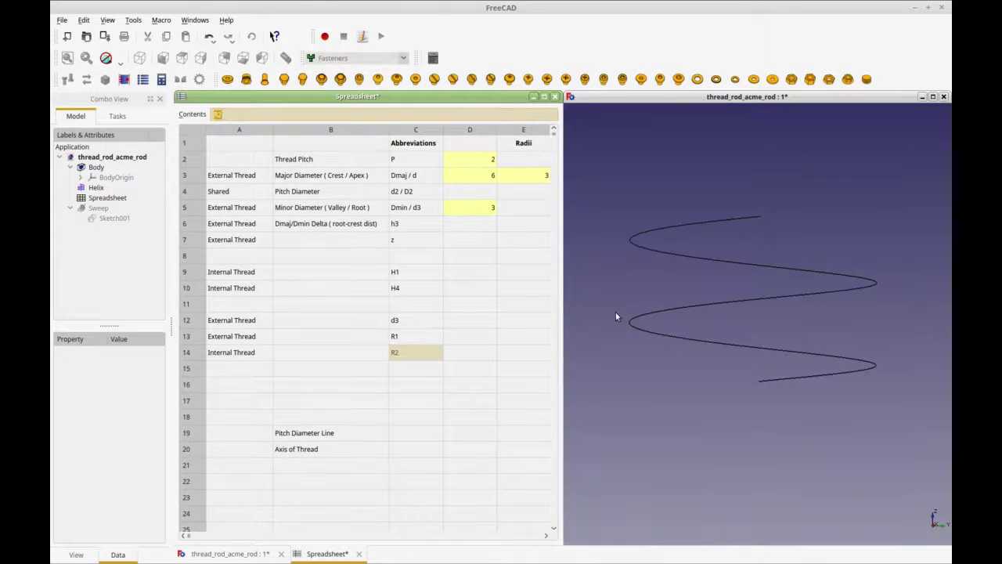
{"action": "left_click_drag", "start_coordinate": [630, 100], "coordinate": [308, 107]}
{"action": "left_click_drag", "start_coordinate": [441, 100], "coordinate": [748, 134]}
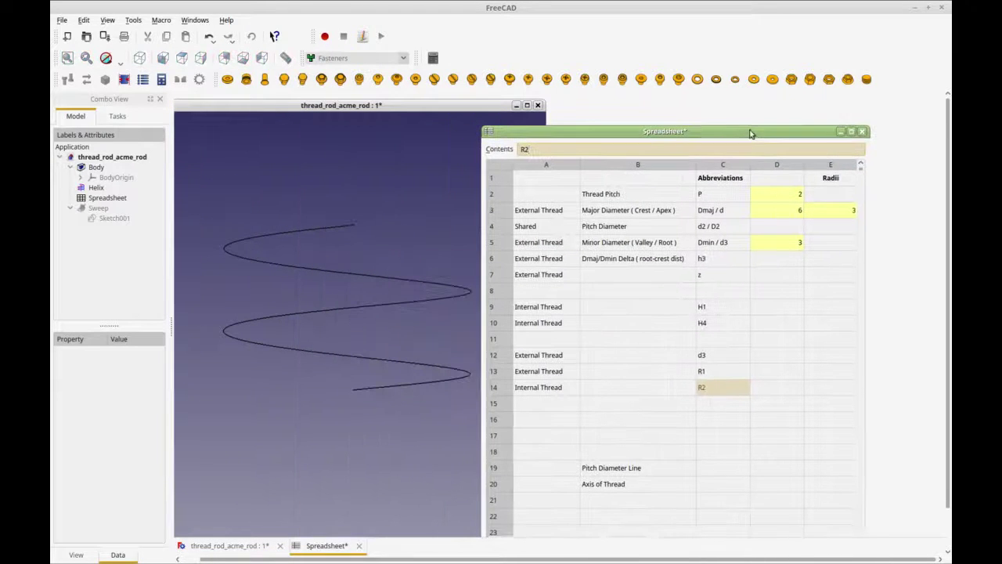
{"action": "left_click_drag", "start_coordinate": [633, 144], "coordinate": [593, 132]}
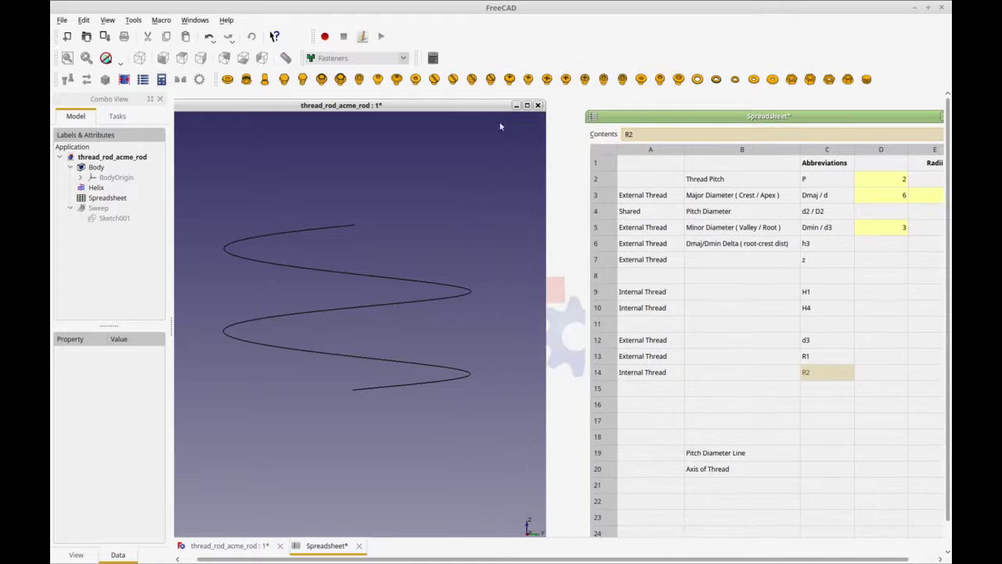
{"action": "left_click", "coordinate": [195, 19]}
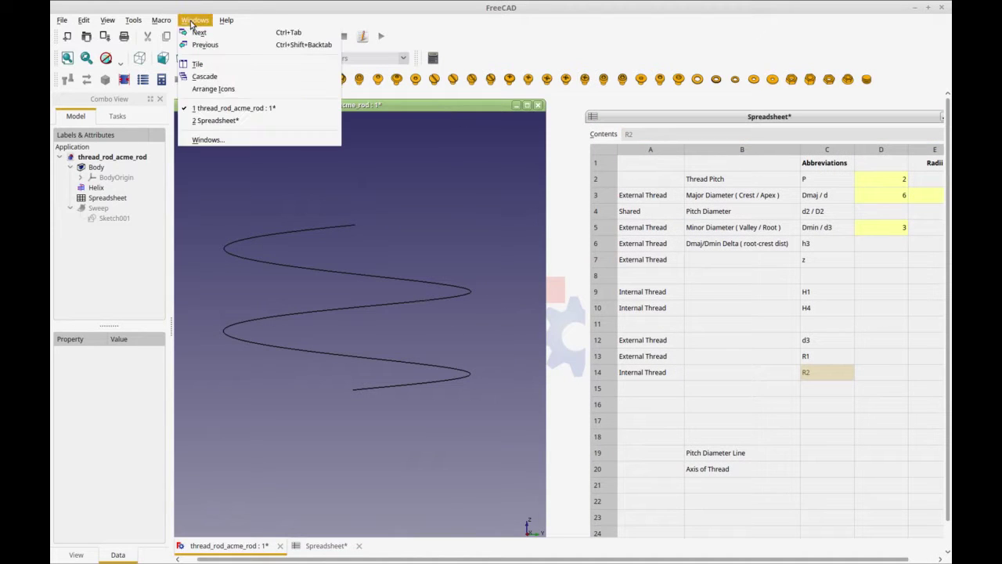
{"action": "left_click", "coordinate": [207, 64]}
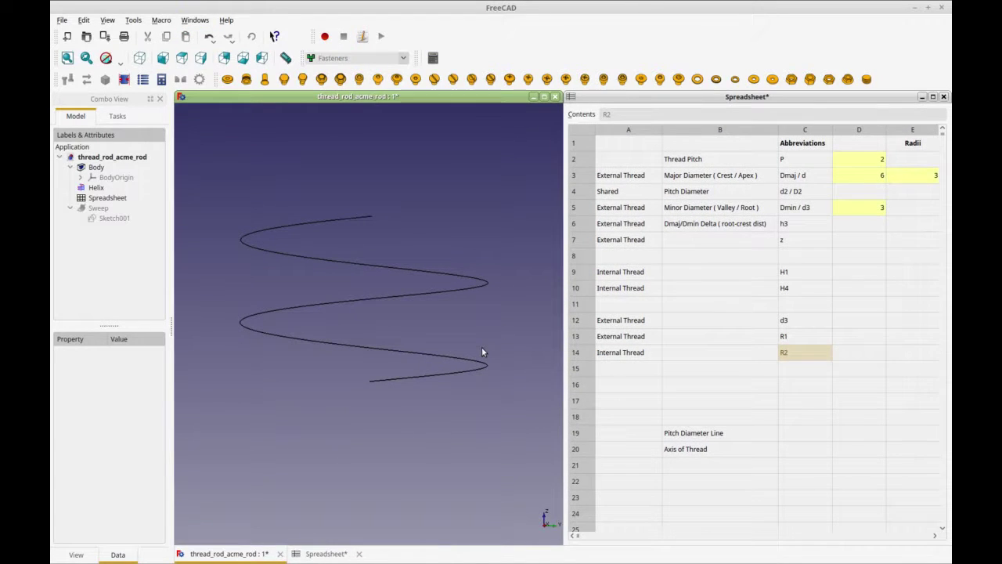
Examine the thread profile and its constraints in the sweep's Sketch001 beside the spreadsheet, and leave the sketch
{"action": "double_click", "coordinate": [108, 220]}
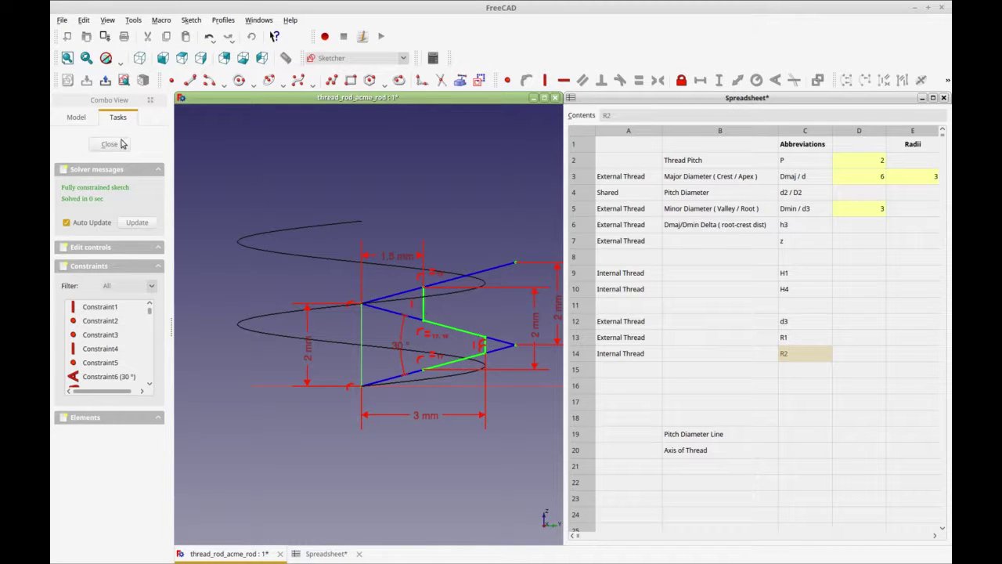
{"action": "left_click", "coordinate": [76, 118]}
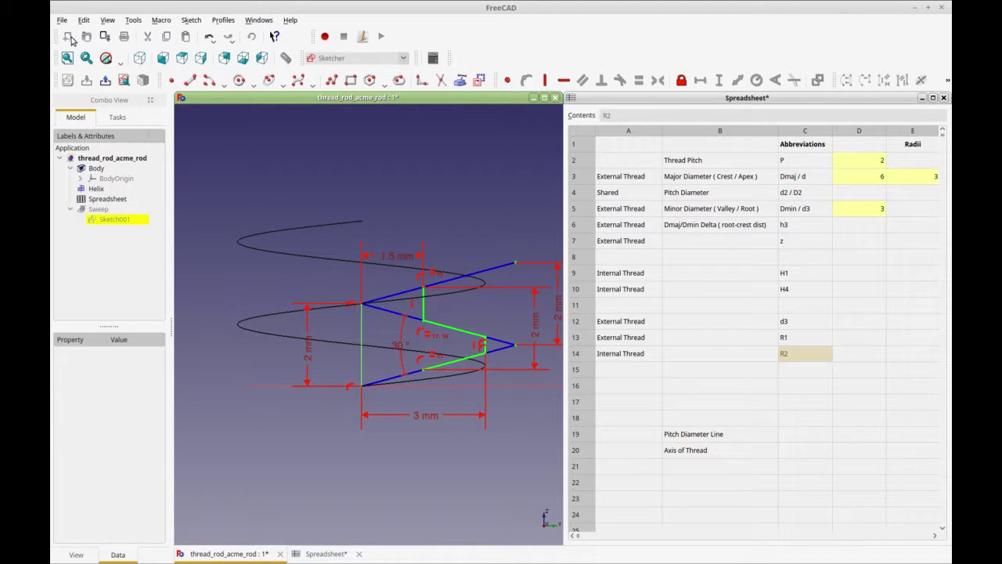
{"action": "left_click", "coordinate": [113, 219]}
{"action": "left_click", "coordinate": [118, 116]}
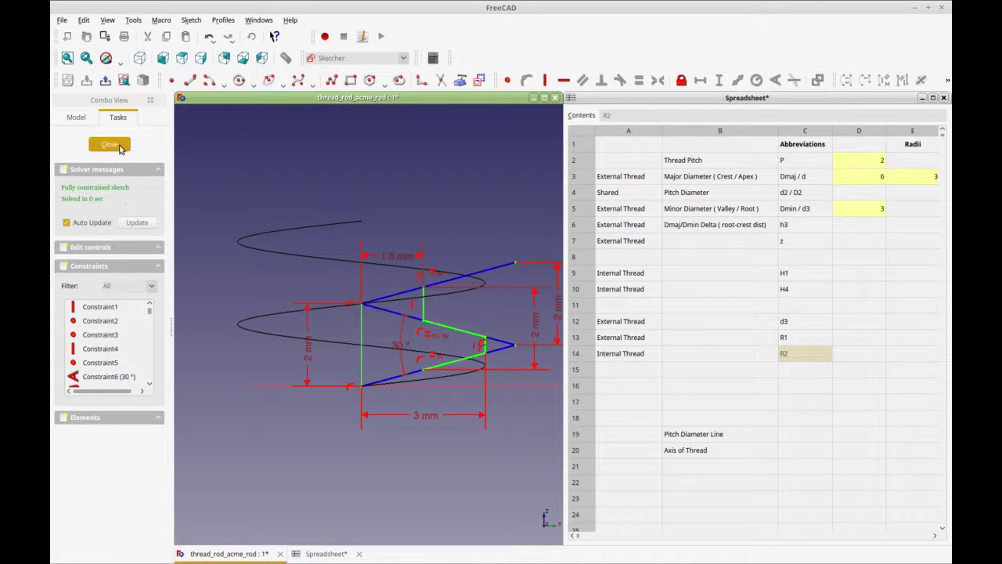
{"action": "left_click", "coordinate": [117, 145]}
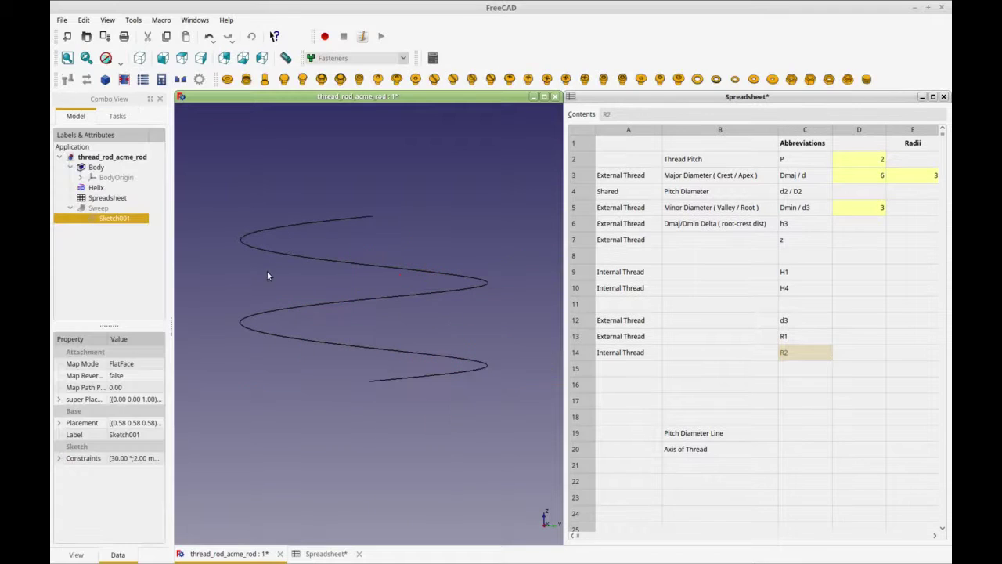
Create a new document, check the existing pitch and major diameter cells, and maximize the new document's view
{"action": "left_click", "coordinate": [68, 37]}
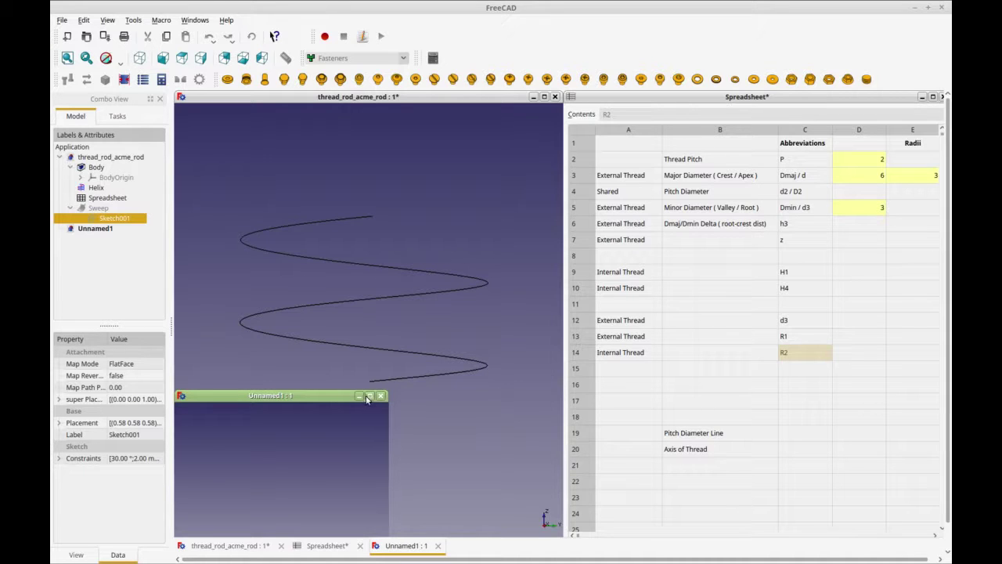
{"action": "left_click", "coordinate": [840, 162]}
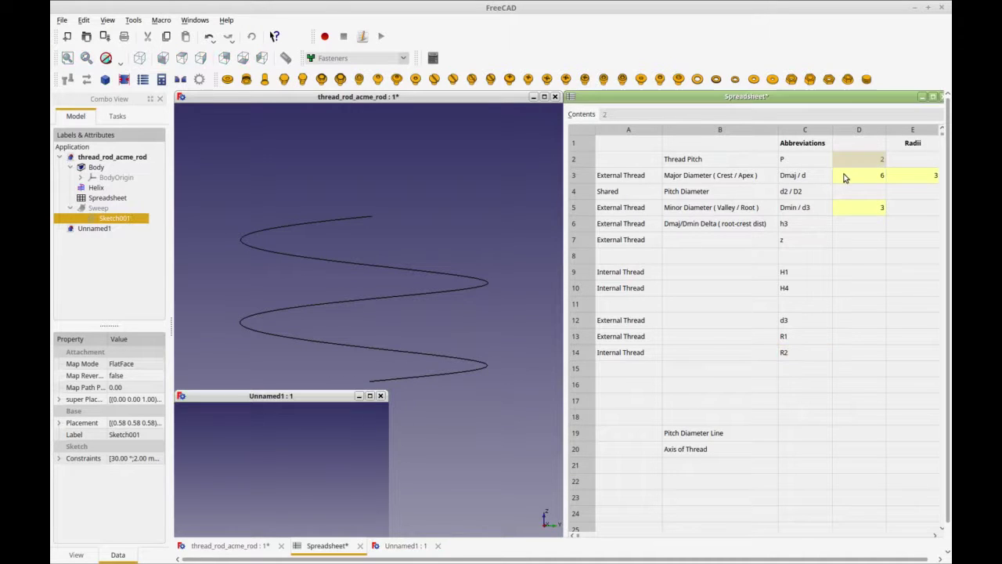
{"action": "left_click", "coordinate": [851, 180]}
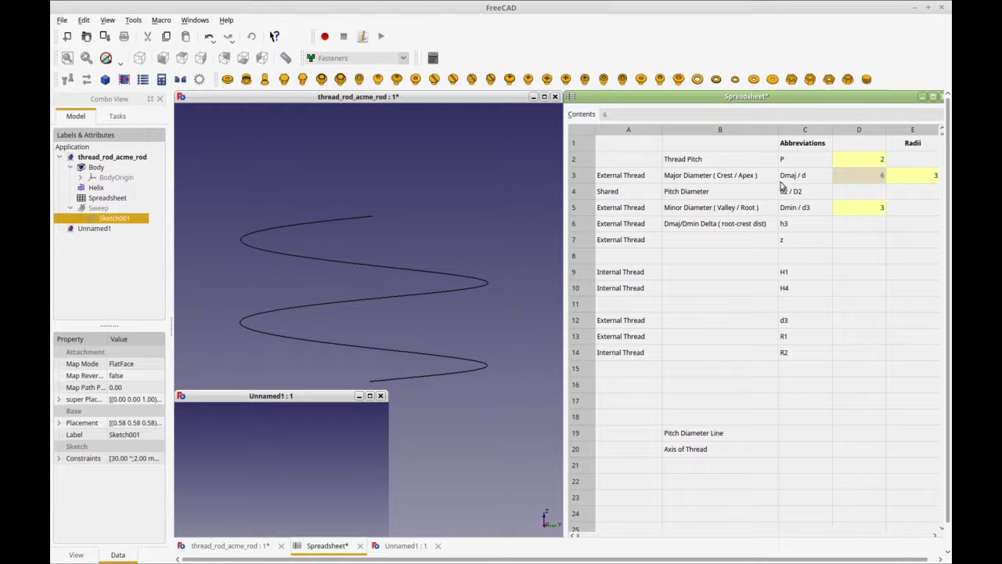
{"action": "left_click", "coordinate": [370, 397]}
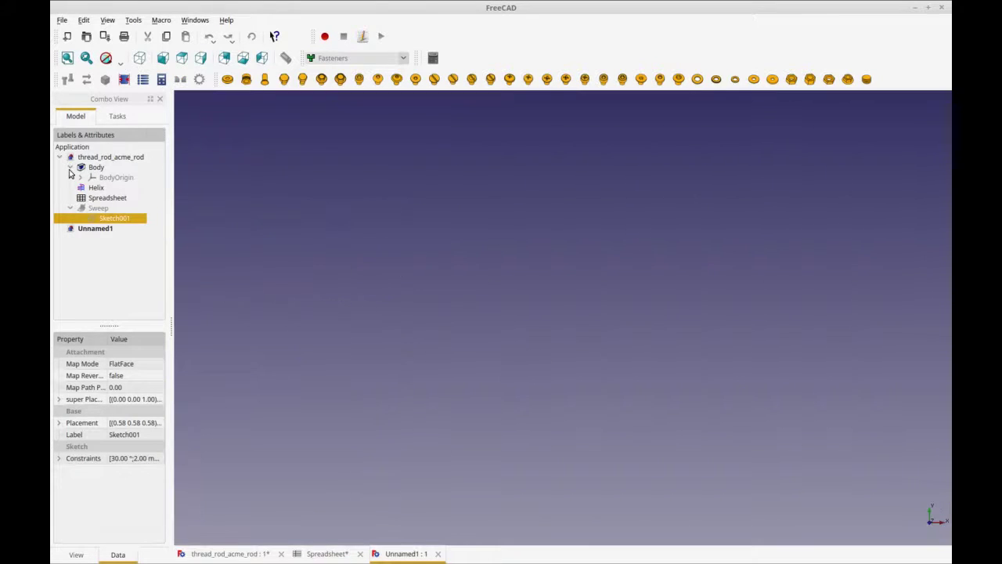
Close the old spreadsheet view and close the thread_rod_acme_rod document, saving its changes
{"action": "left_click", "coordinate": [60, 157]}
{"action": "left_click", "coordinate": [91, 172]}
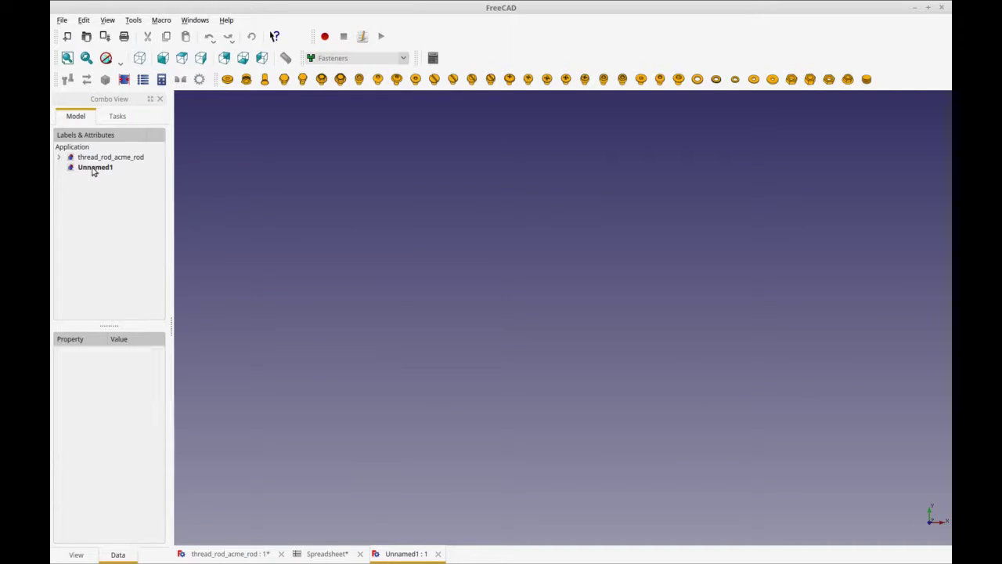
{"action": "left_click", "coordinate": [359, 553]}
{"action": "left_click", "coordinate": [281, 553]}
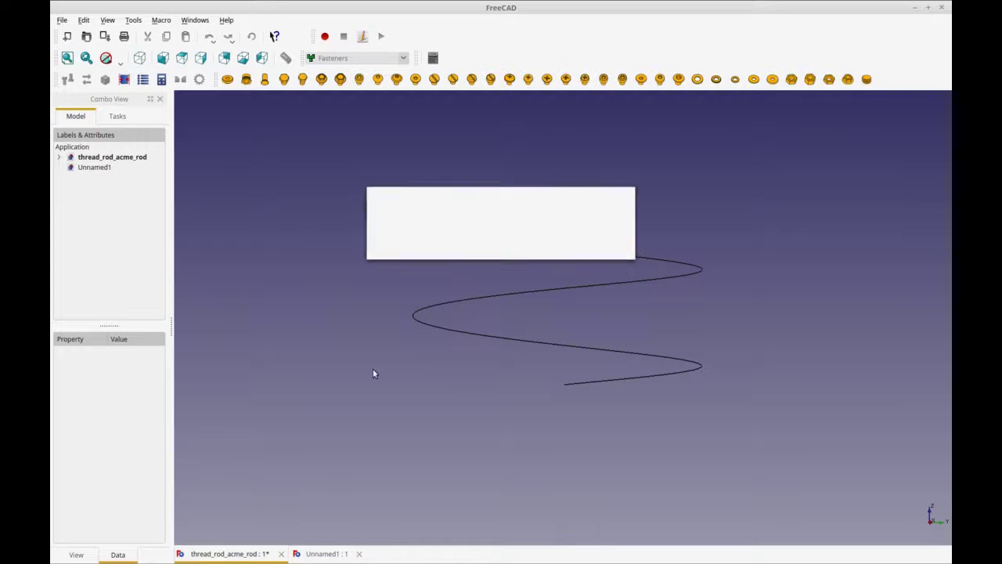
{"action": "left_click", "coordinate": [597, 247]}
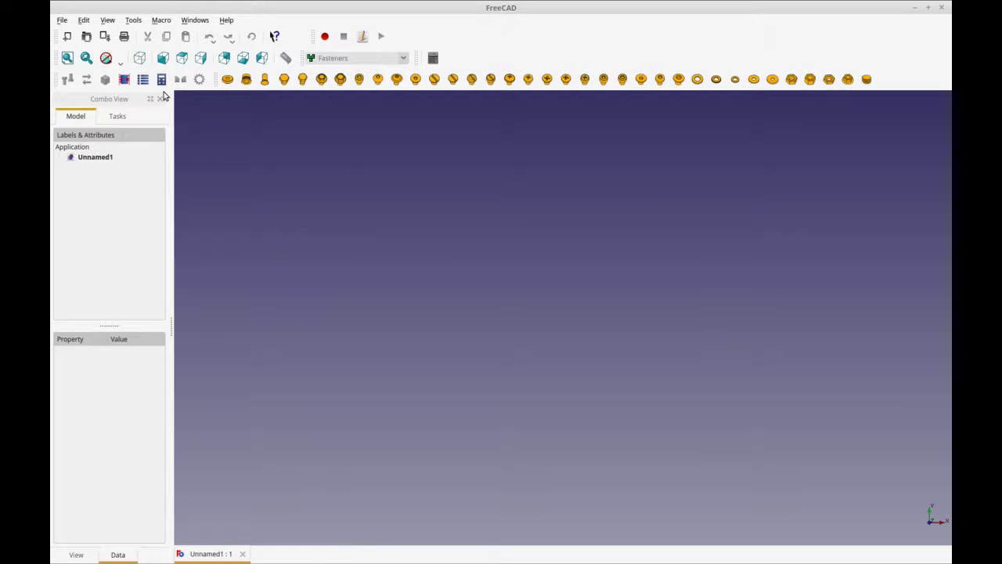
Create a Part Design body with an empty sketch on the YZ plane, and leave the sketch
{"action": "left_click", "coordinate": [373, 58]}
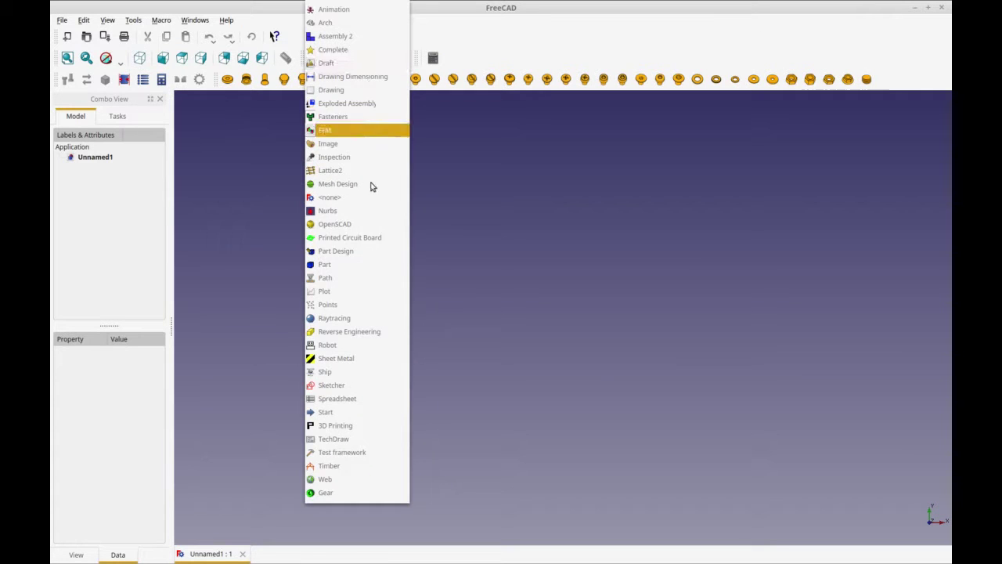
{"action": "left_click", "coordinate": [379, 239]}
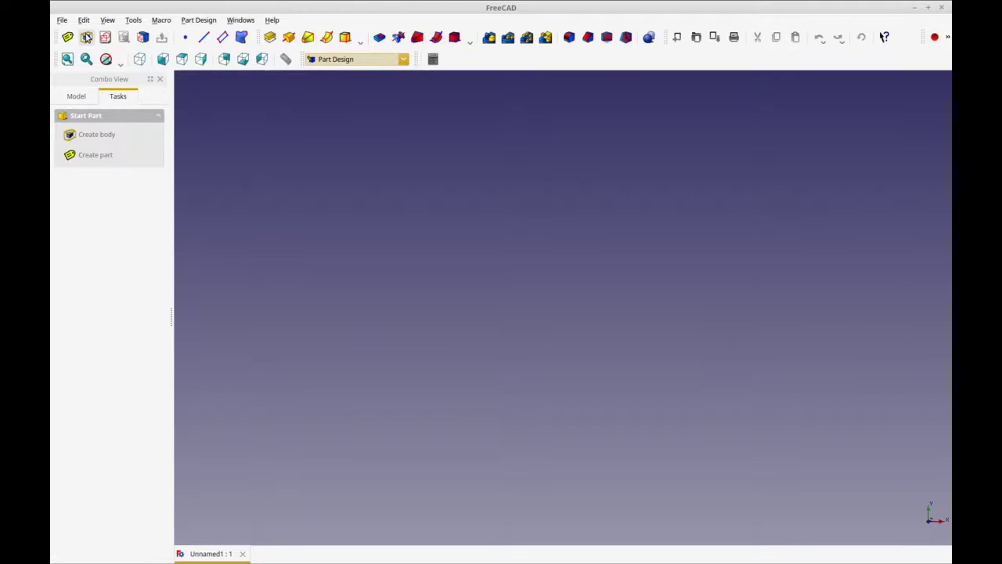
{"action": "left_click", "coordinate": [87, 36]}
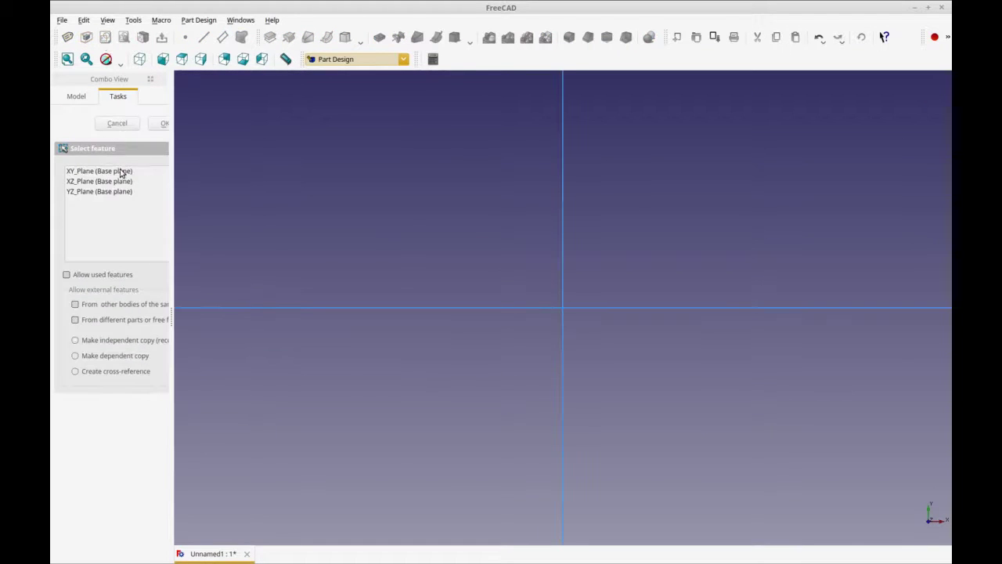
{"action": "left_click", "coordinate": [111, 192]}
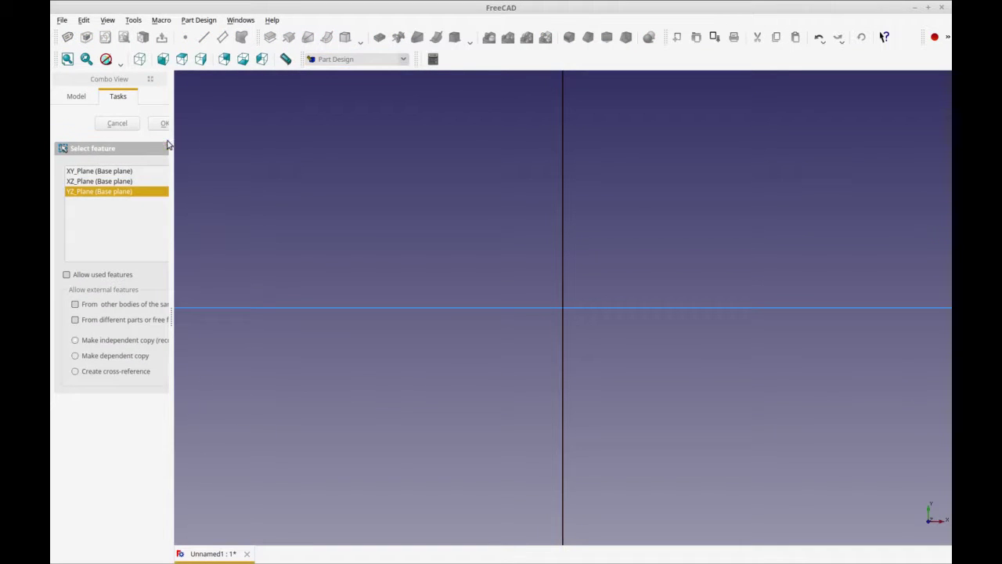
{"action": "left_click", "coordinate": [160, 125]}
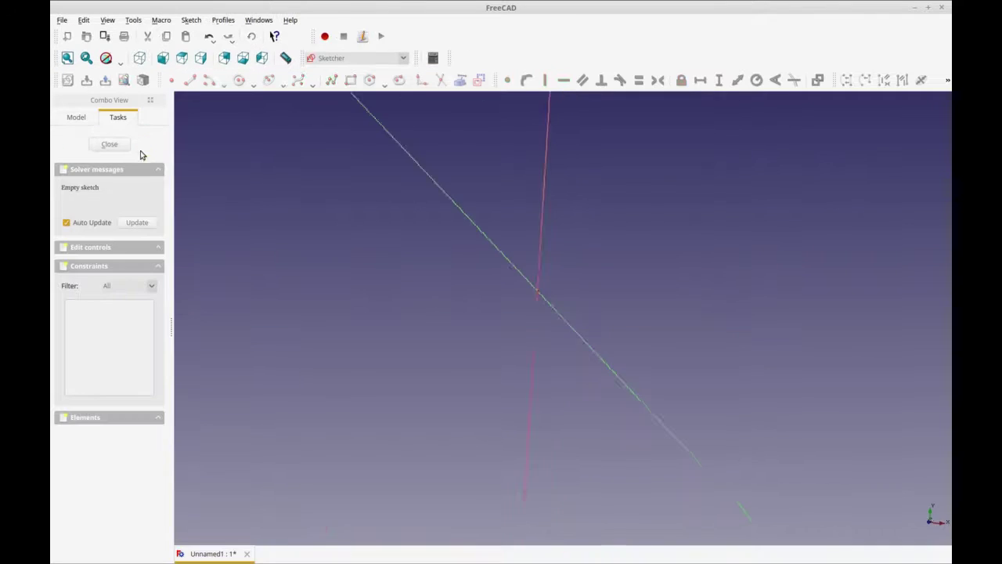
{"action": "scroll", "coordinate": [296, 208], "scroll_direction": "down", "scroll_amount": 5}
{"action": "middle_click_drag", "start_coordinate": [305, 204], "coordinate": [454, 402]}
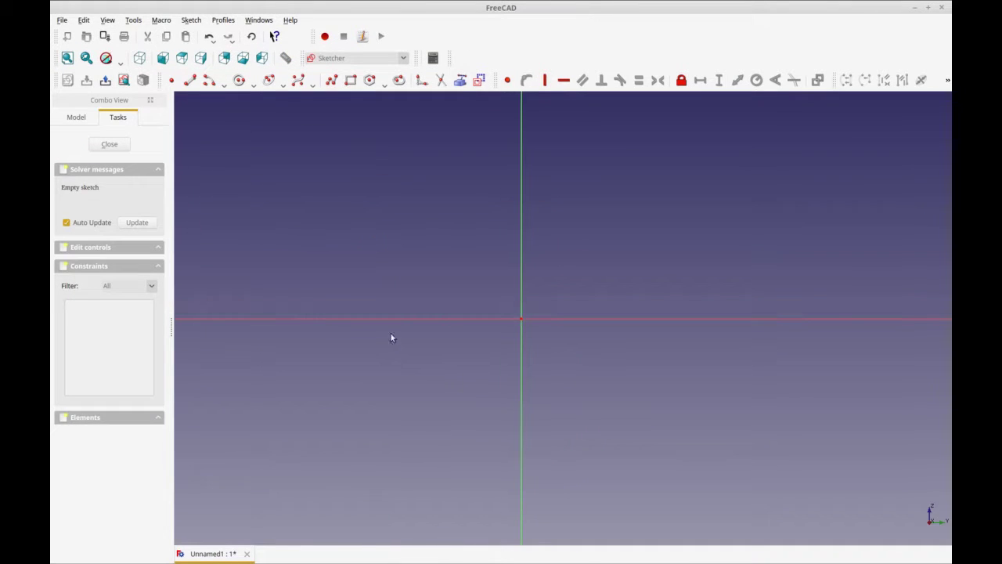
{"action": "left_click", "coordinate": [128, 145]}
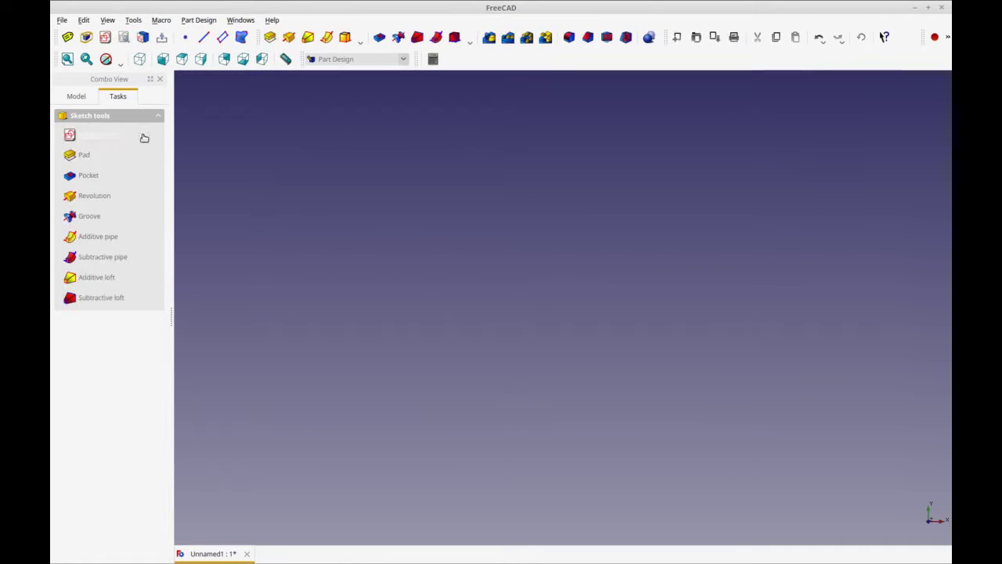
Add a new spreadsheet to the document using the Spreadsheet workbench and open it for editing
{"action": "left_click", "coordinate": [86, 100]}
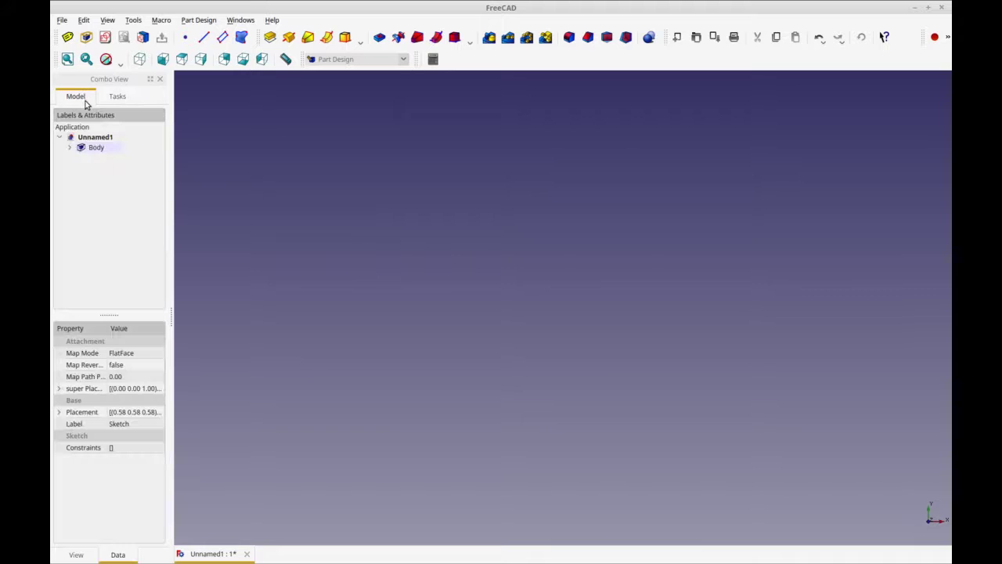
{"action": "left_click", "coordinate": [100, 148]}
{"action": "left_click", "coordinate": [399, 61]}
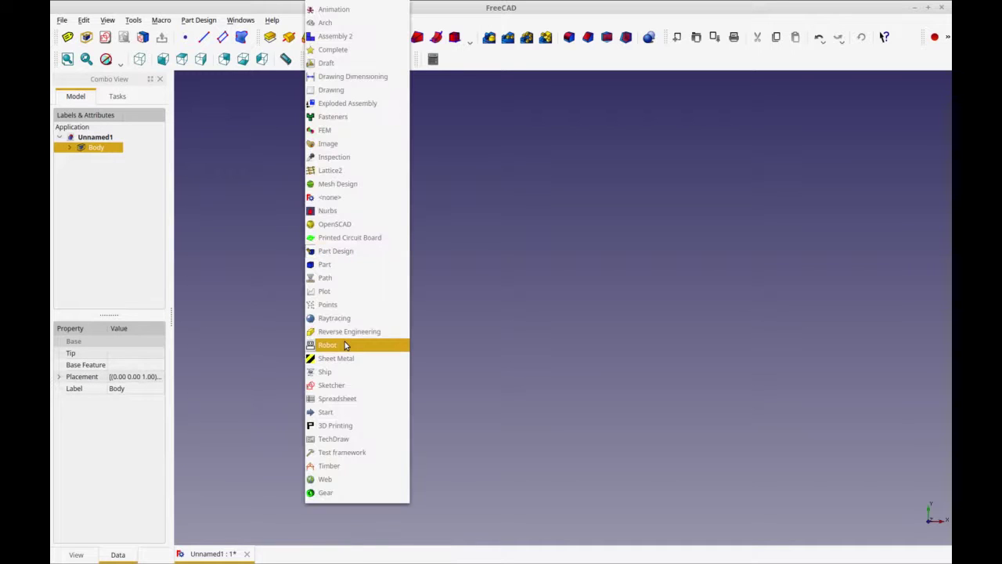
{"action": "left_click", "coordinate": [344, 399]}
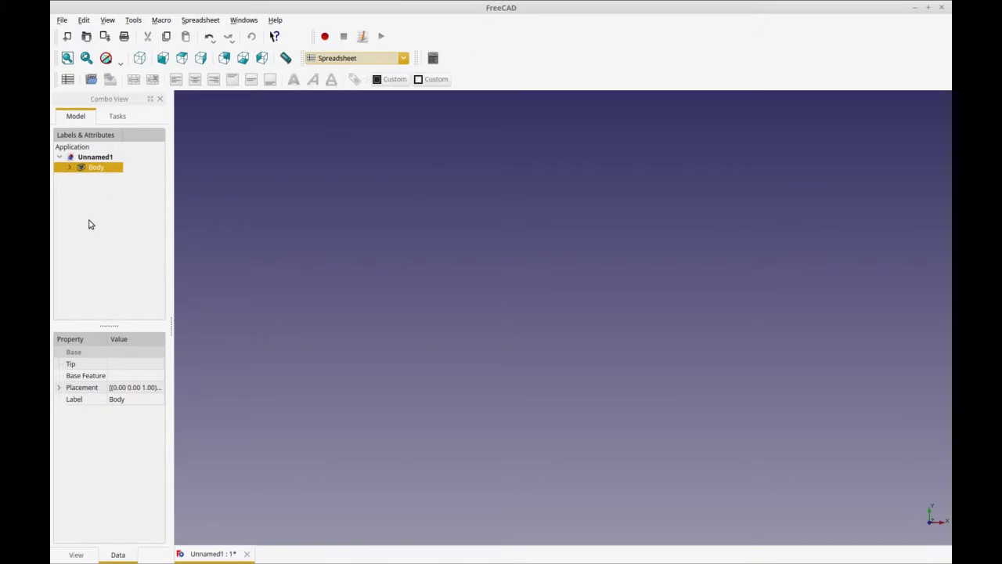
{"action": "left_click", "coordinate": [67, 79]}
{"action": "double_click", "coordinate": [100, 180]}
Enter the labels Pitch in cell A1 and Major Diameter in cell A2
{"action": "left_click", "coordinate": [246, 131]}
{"action": "type", "text": "Pitch"}
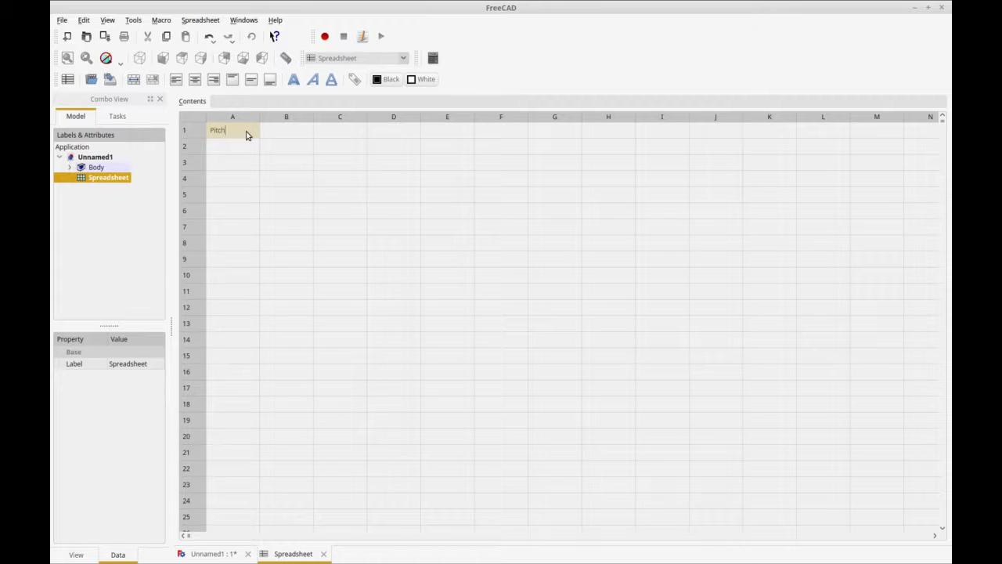
{"action": "key", "text": "Return"}
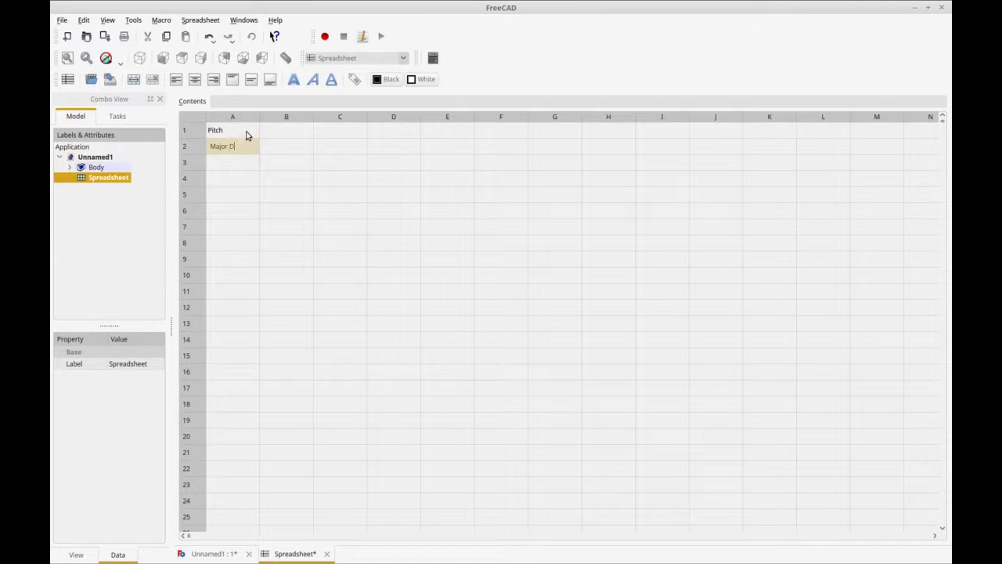
{"action": "type", "text": "Major Diameter"}
{"action": "key", "text": "Return"}
Enter the value 2 for the pitch in cell B1 and 3 for the major diameter in B2
{"action": "left_click", "coordinate": [287, 135]}
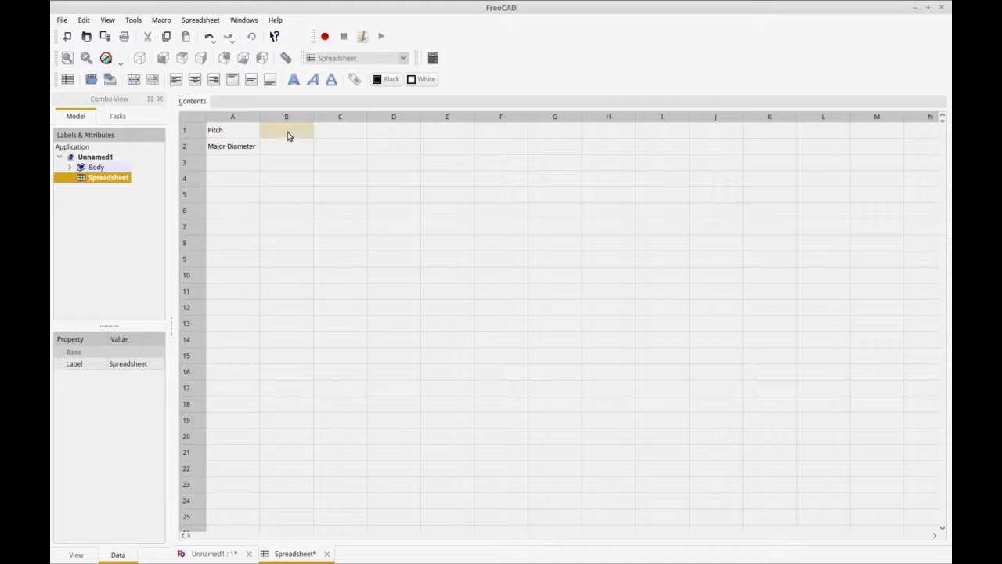
{"action": "type", "text": "2"}
{"action": "key", "text": "Return"}
{"action": "type", "text": "3"}
{"action": "key", "text": "Return"}
{"action": "left_click", "coordinate": [247, 168]}
{"action": "left_click", "coordinate": [245, 152]}
{"action": "left_click", "coordinate": [295, 131]}
{"action": "right_click", "coordinate": [296, 131]}
{"action": "left_click", "coordinate": [317, 145]}
{"action": "right_click", "coordinate": [314, 133]}
{"action": "left_click", "coordinate": [306, 134]}
{"action": "right_click", "coordinate": [306, 134]}
{"action": "left_click", "coordinate": [318, 147]}
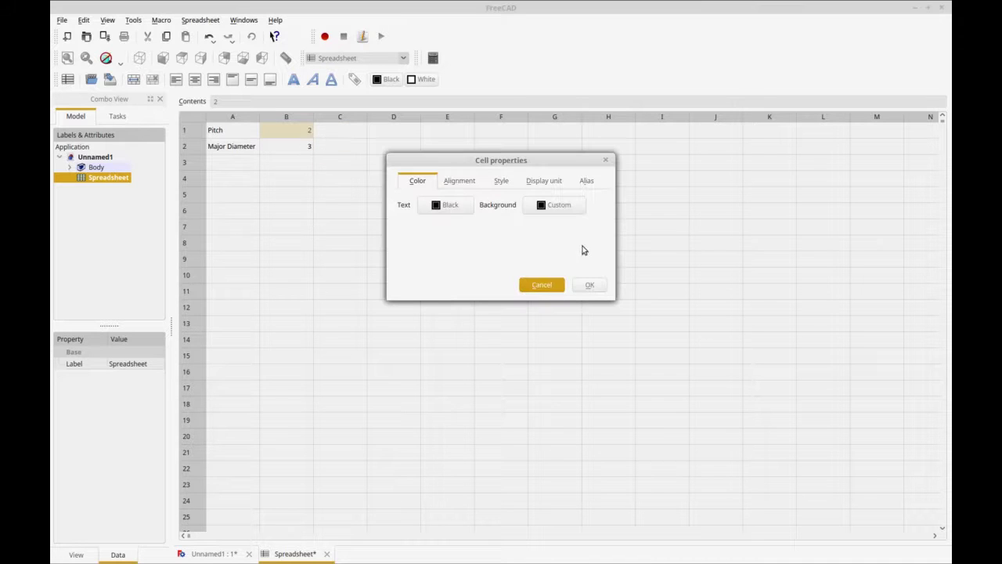
{"action": "left_click", "coordinate": [587, 180]}
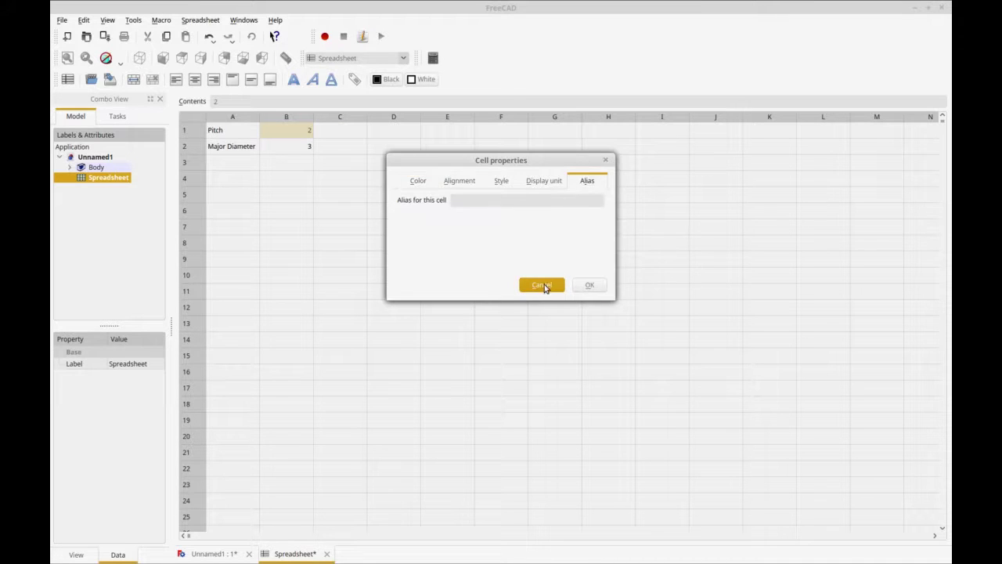
{"action": "left_click", "coordinate": [546, 285]}
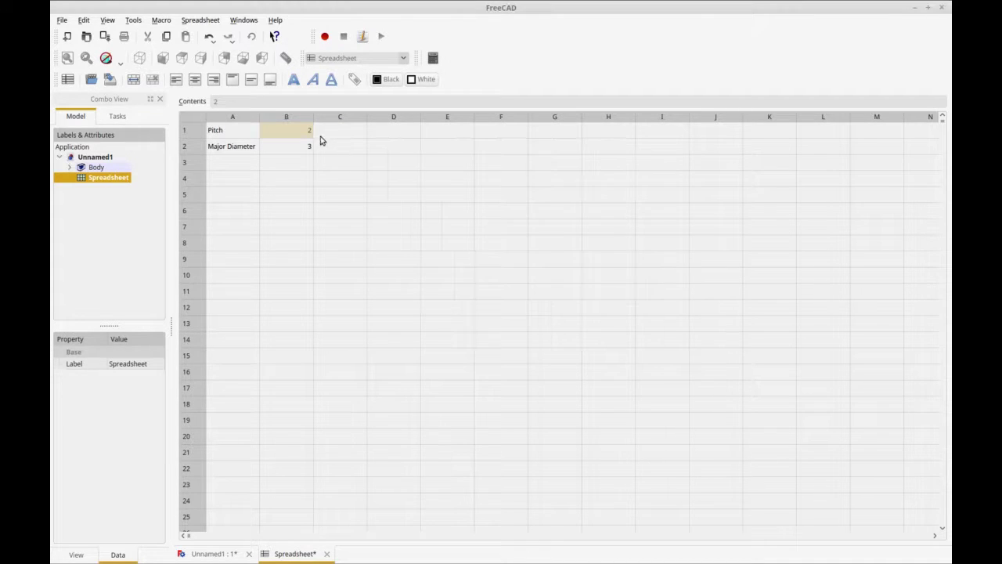
Assign the alias pitch to cell B1 and the alias mdiam to cell B2
{"action": "left_click", "coordinate": [354, 80]}
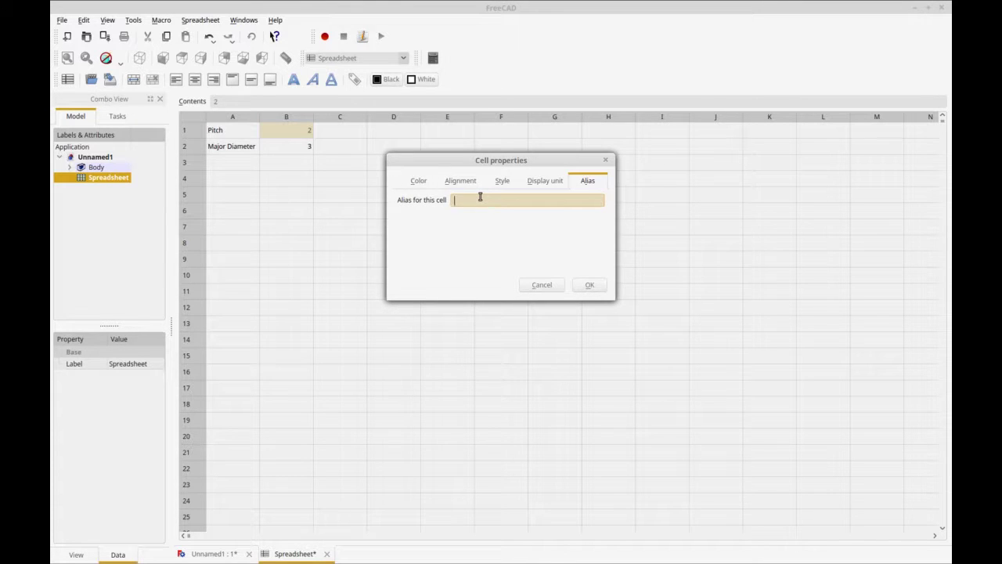
{"action": "key", "text": "Return"}
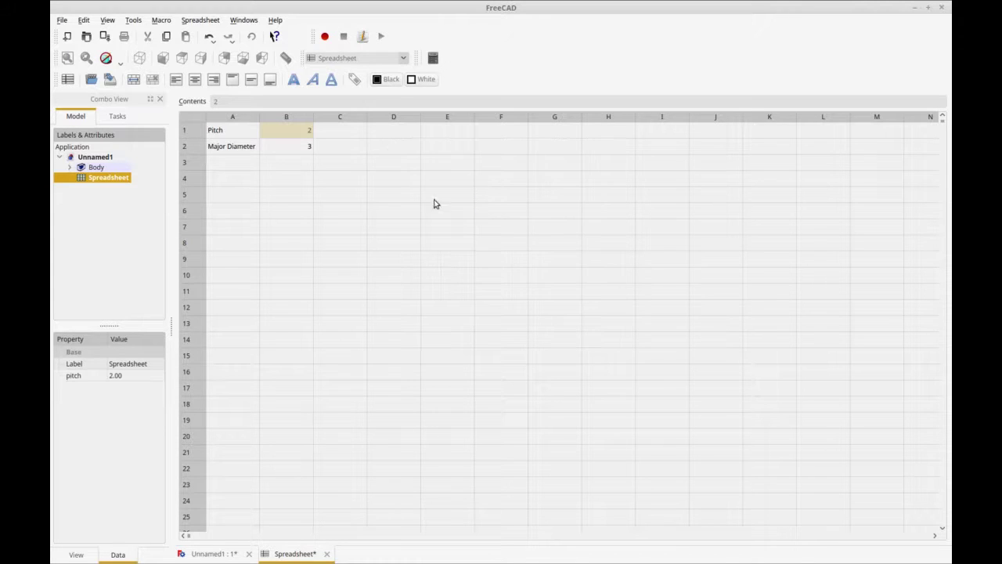
{"action": "left_click", "coordinate": [303, 147]}
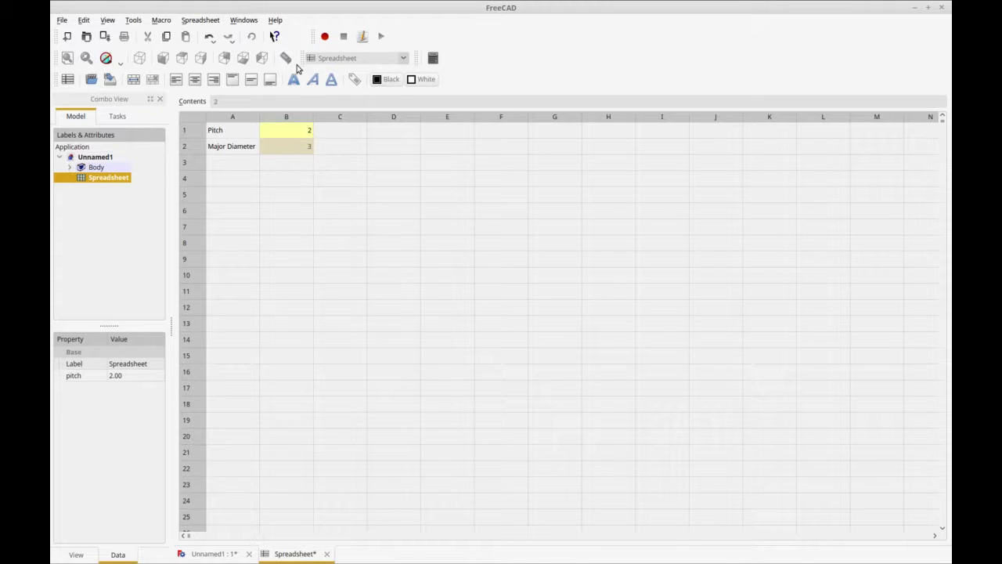
{"action": "left_click", "coordinate": [355, 79]}
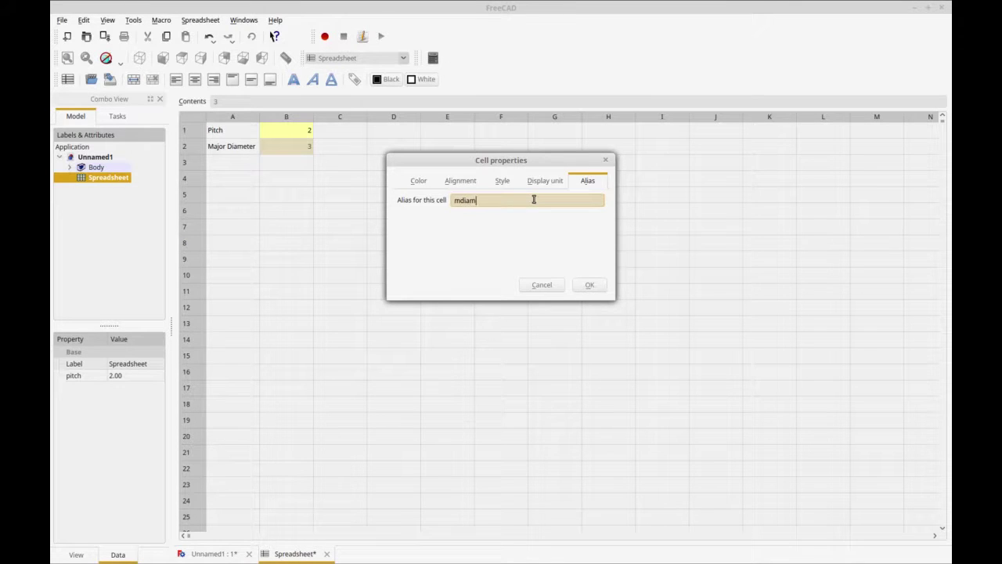
{"action": "key", "text": "Return"}
{"action": "left_click", "coordinate": [246, 180]}
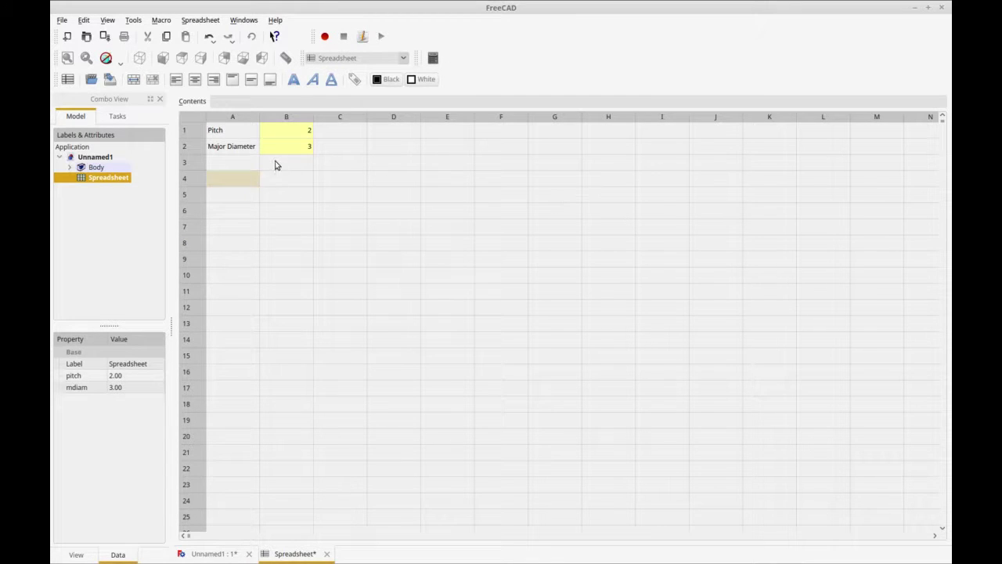
{"action": "left_click", "coordinate": [276, 163]}
{"action": "left_click", "coordinate": [276, 149]}
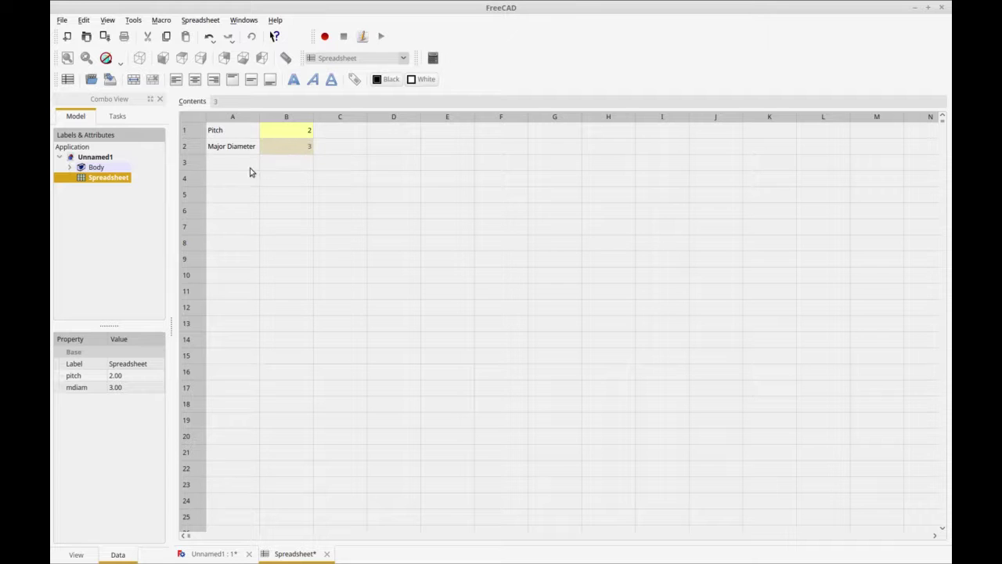
{"action": "left_click", "coordinate": [107, 223]}
{"action": "left_click", "coordinate": [112, 178]}
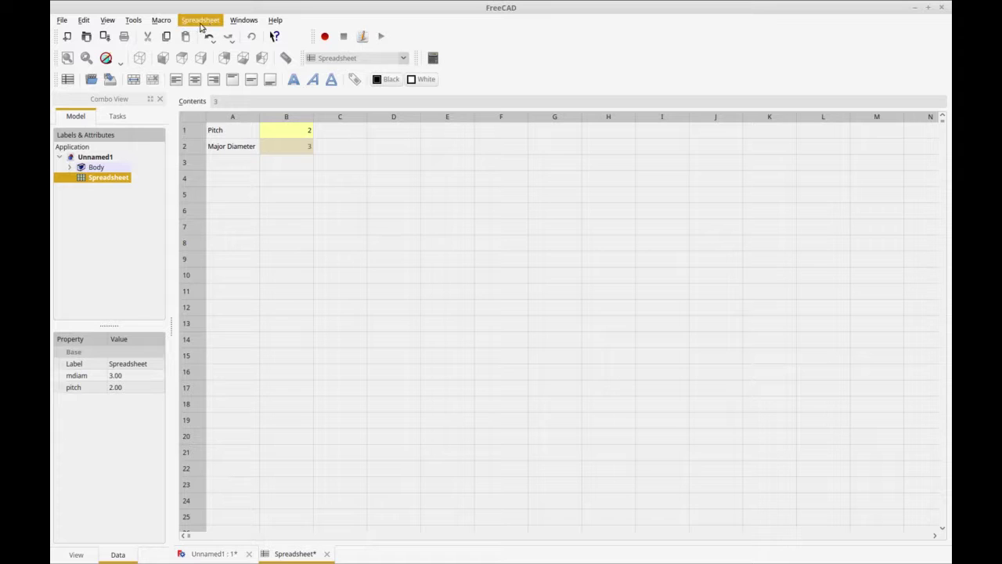
Tile the two document windows side by side, with the 3D view to the left of the spreadsheet
{"action": "left_click", "coordinate": [239, 21]}
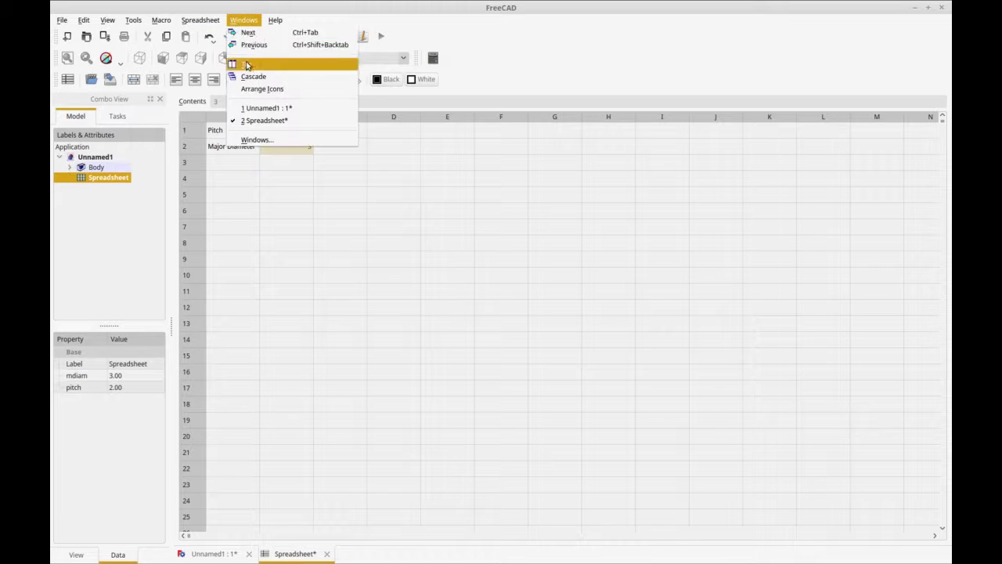
{"action": "left_click", "coordinate": [249, 64]}
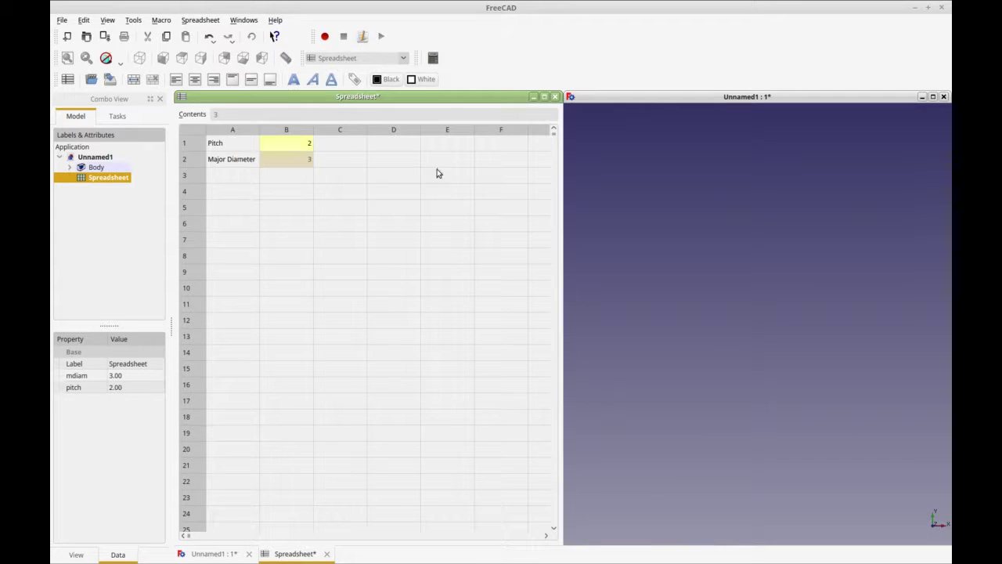
{"action": "left_click_drag", "start_coordinate": [358, 98], "coordinate": [698, 103]}
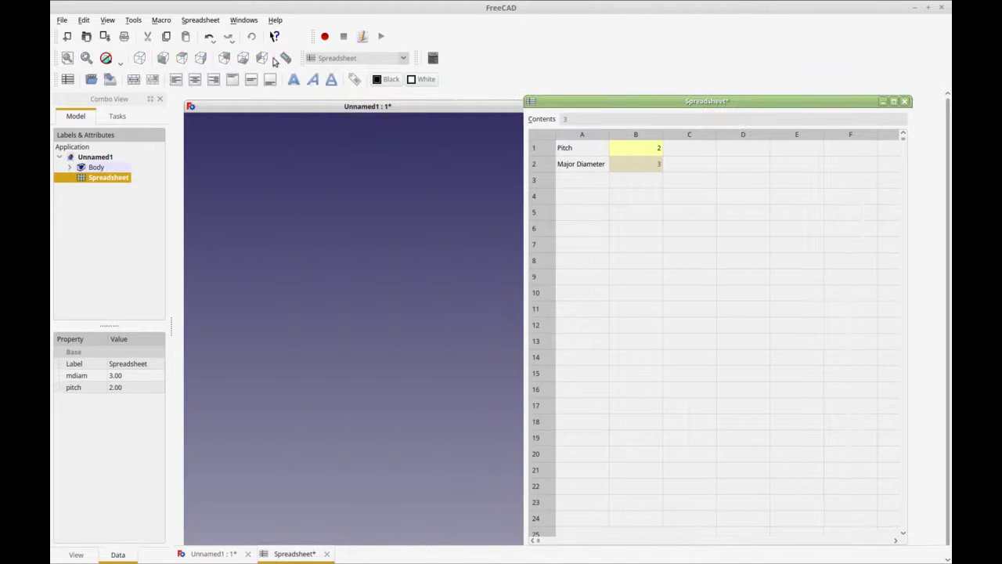
{"action": "left_click", "coordinate": [244, 20]}
{"action": "left_click", "coordinate": [256, 63]}
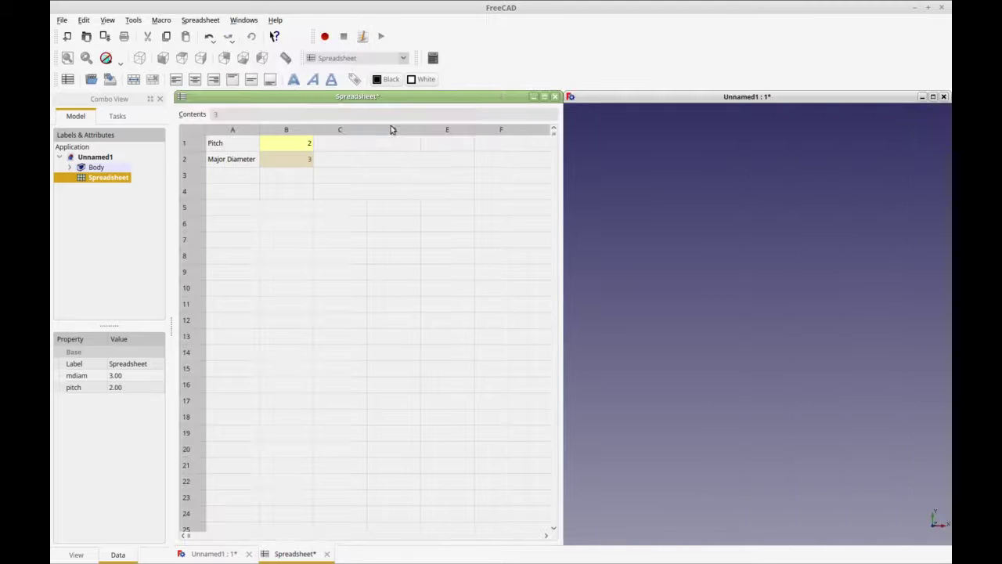
{"action": "left_click_drag", "start_coordinate": [640, 97], "coordinate": [368, 120]}
{"action": "left_click_drag", "start_coordinate": [430, 94], "coordinate": [805, 159]}
{"action": "left_click_drag", "start_coordinate": [553, 119], "coordinate": [410, 104]}
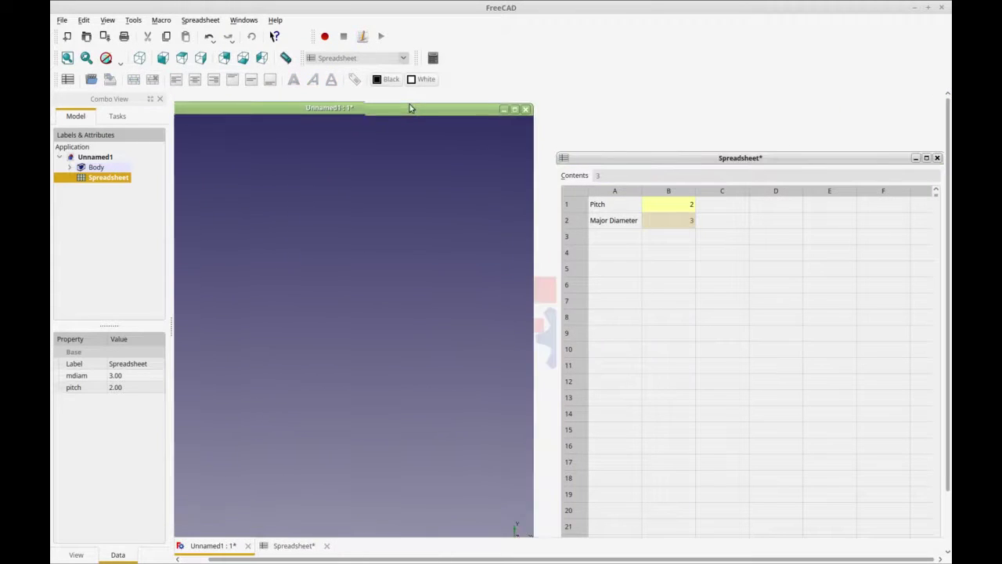
{"action": "left_click_drag", "start_coordinate": [664, 163], "coordinate": [604, 107]}
{"action": "mouse_move", "coordinate": [477, 105]}
{"action": "left_mouse_down"}
{"action": "mouse_move", "coordinate": [459, 105]}
{"action": "mouse_move", "coordinate": [487, 107]}
{"action": "left_mouse_up"}
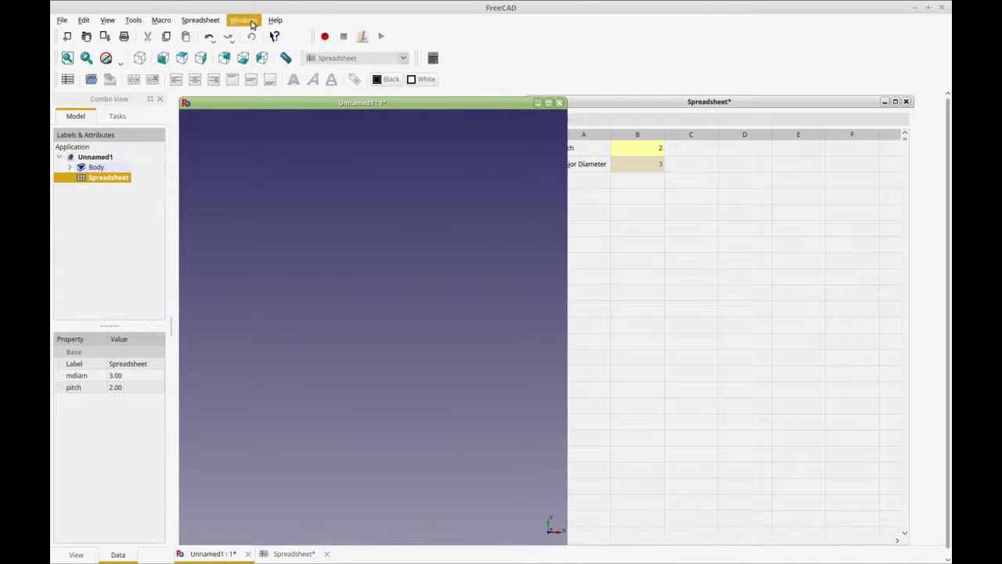
{"action": "left_click", "coordinate": [243, 20]}
{"action": "left_click", "coordinate": [262, 63]}
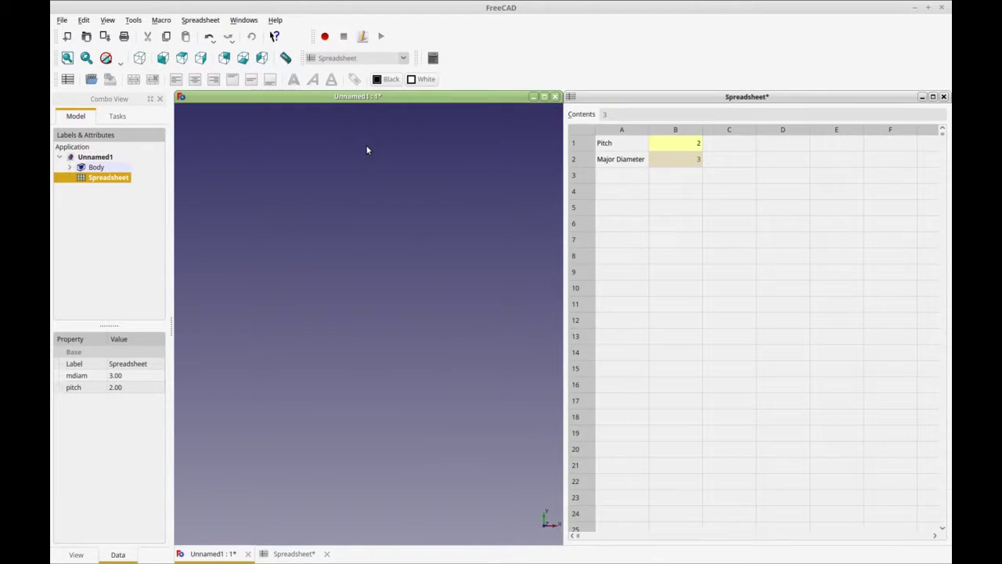
Open the body's empty sketch for editing and switch to construction geometry
{"action": "left_click", "coordinate": [70, 166]}
{"action": "left_click", "coordinate": [95, 187]}
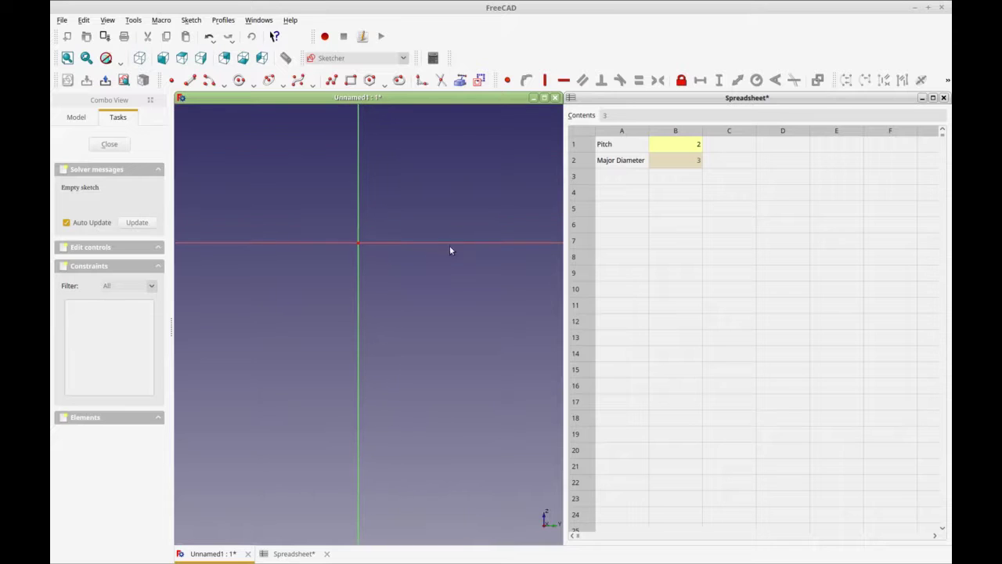
{"action": "middle_click_drag", "start_coordinate": [434, 201], "coordinate": [403, 351]}
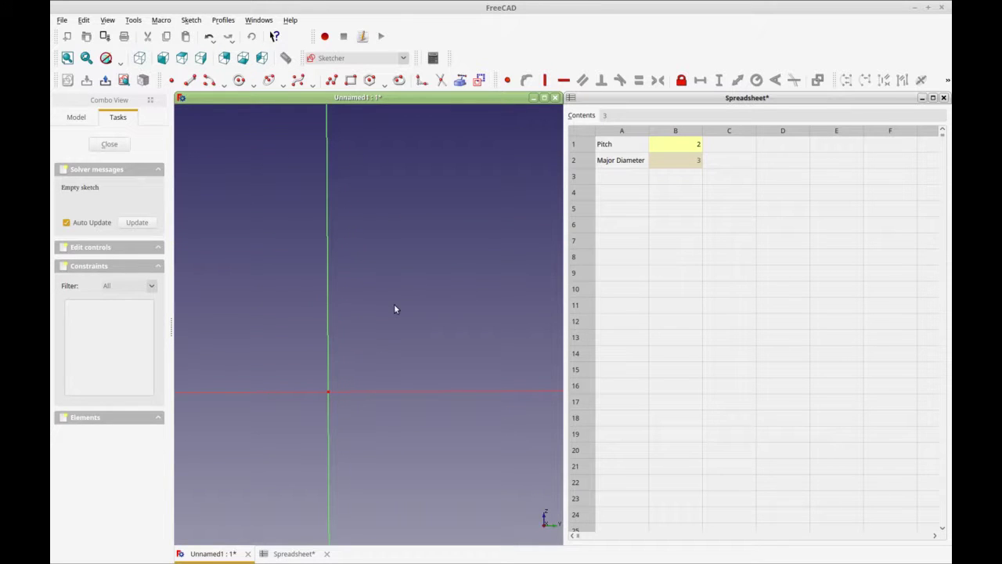
{"action": "left_click", "coordinate": [480, 80]}
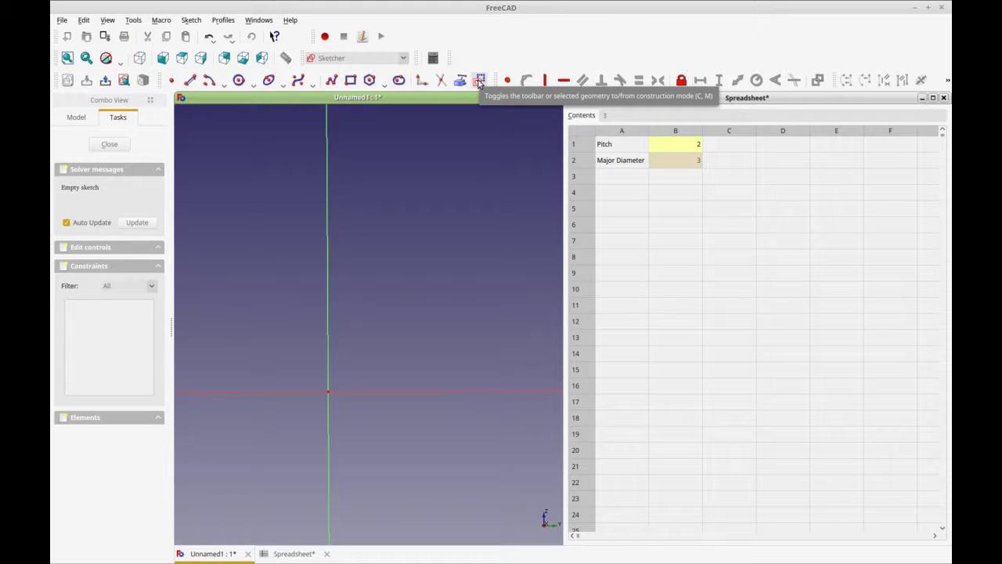
Draw a zigzag of three connected construction lines upward from the origin, with its middle bend at the vertical axis
{"action": "left_click", "coordinate": [189, 80]}
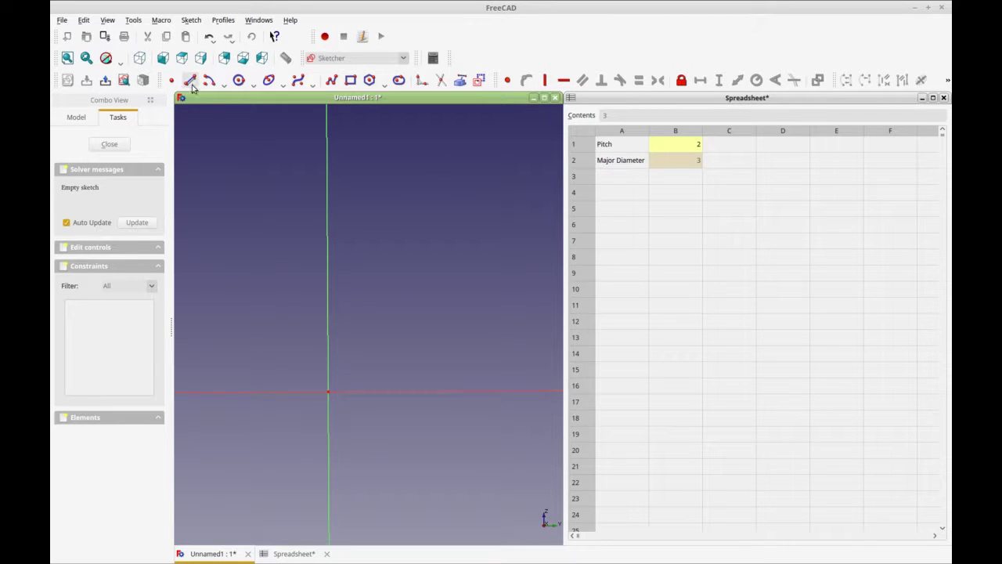
{"action": "left_click", "coordinate": [328, 391]}
{"action": "left_click", "coordinate": [477, 343]}
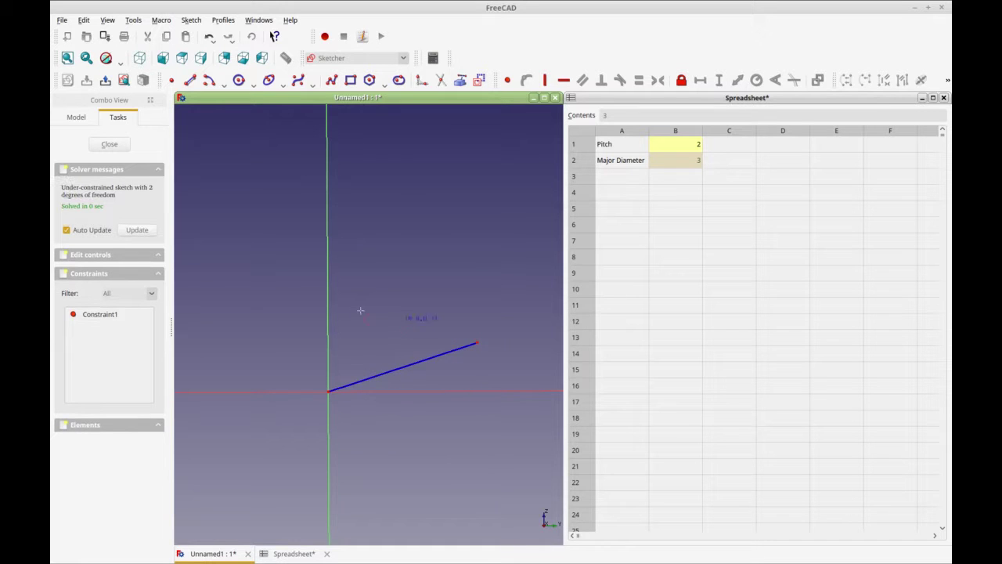
{"action": "left_click", "coordinate": [477, 343]}
{"action": "left_click", "coordinate": [326, 293]}
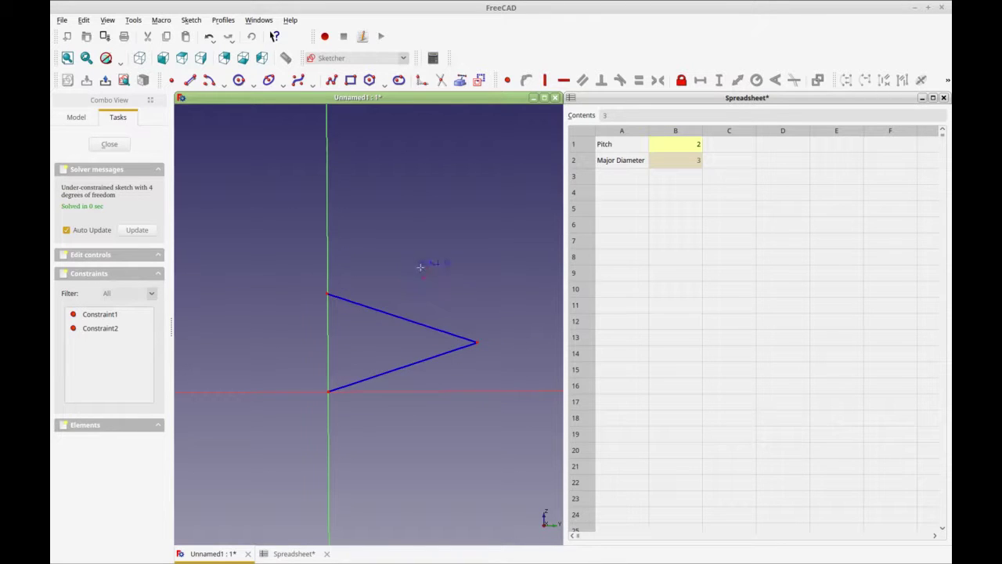
{"action": "left_click", "coordinate": [326, 293]}
{"action": "left_click", "coordinate": [464, 259]}
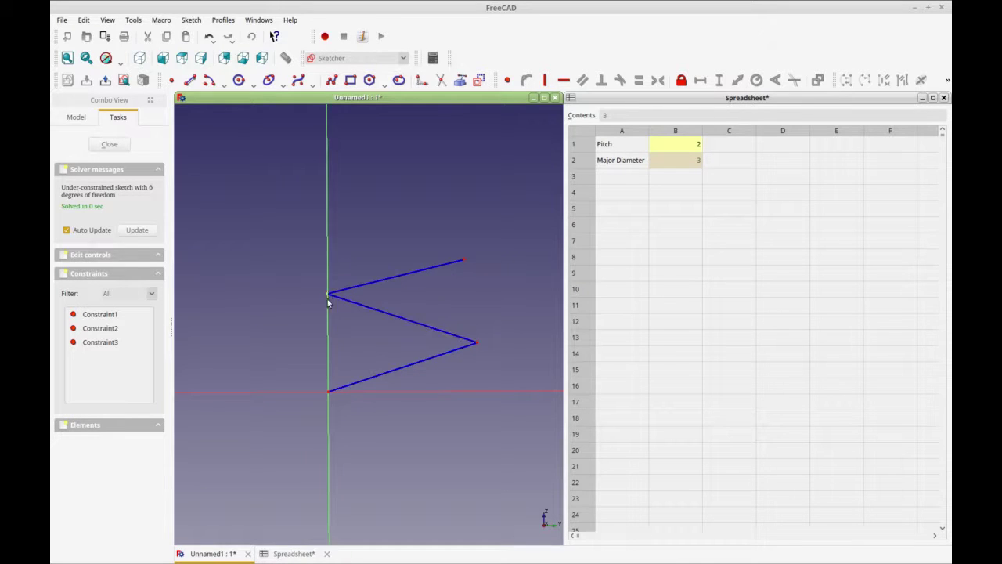
Constrain the zigzag's inner bend onto the vertical axis, and nudge its two outer vertices slightly
{"action": "left_click", "coordinate": [508, 80]}
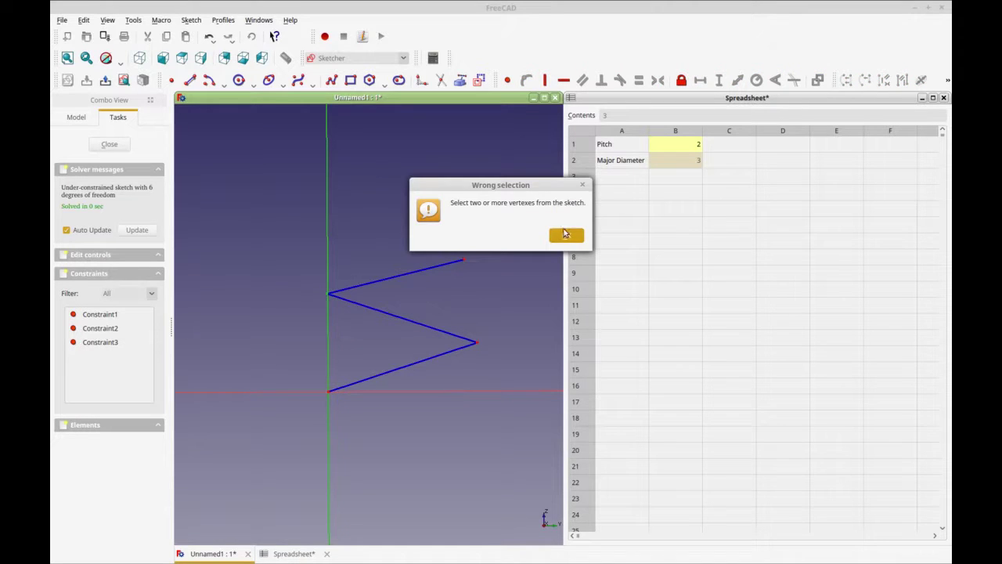
{"action": "left_click", "coordinate": [565, 237]}
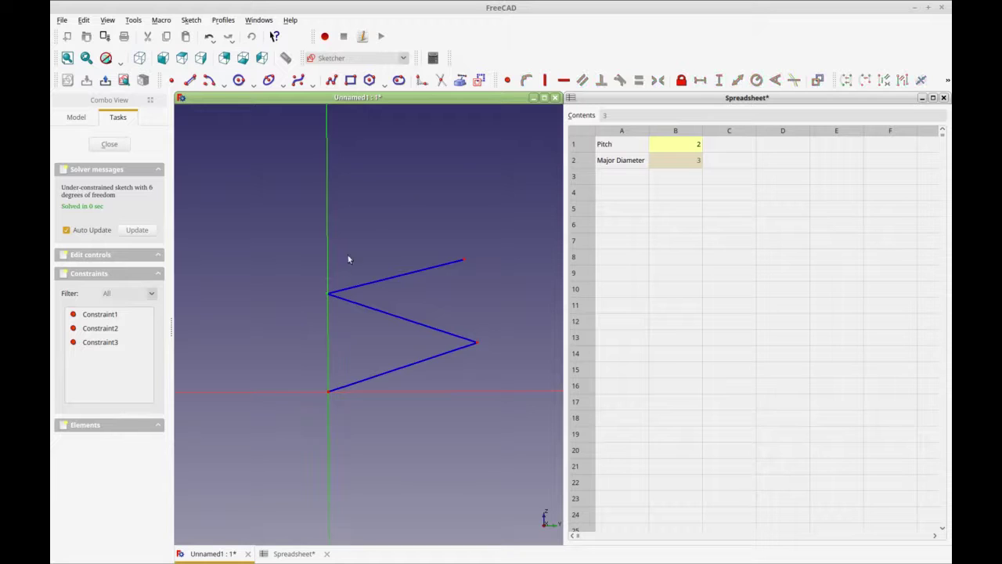
{"action": "left_click", "coordinate": [526, 80]}
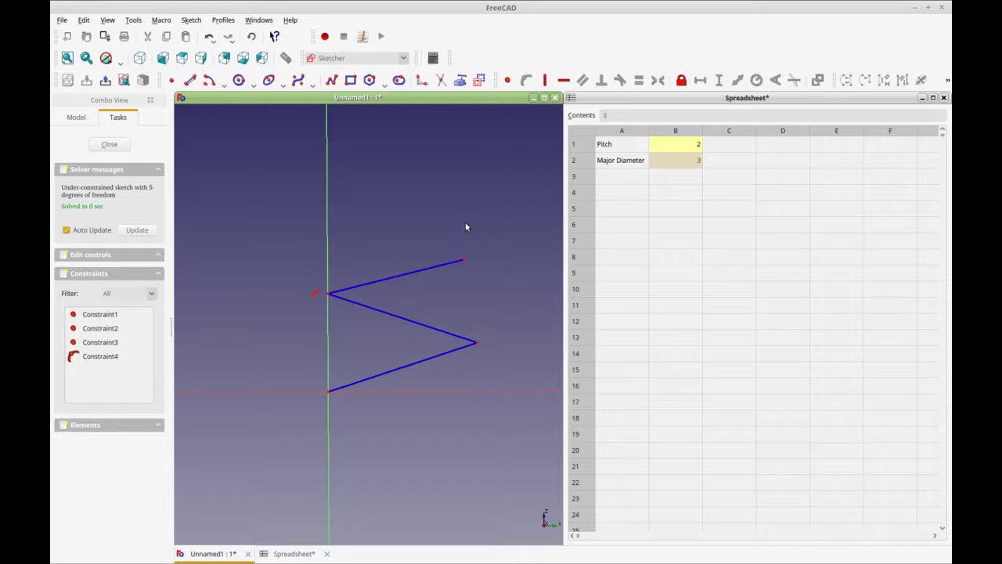
{"action": "left_click_drag", "start_coordinate": [463, 260], "coordinate": [470, 256]}
{"action": "left_click_drag", "start_coordinate": [476, 342], "coordinate": [479, 345]}
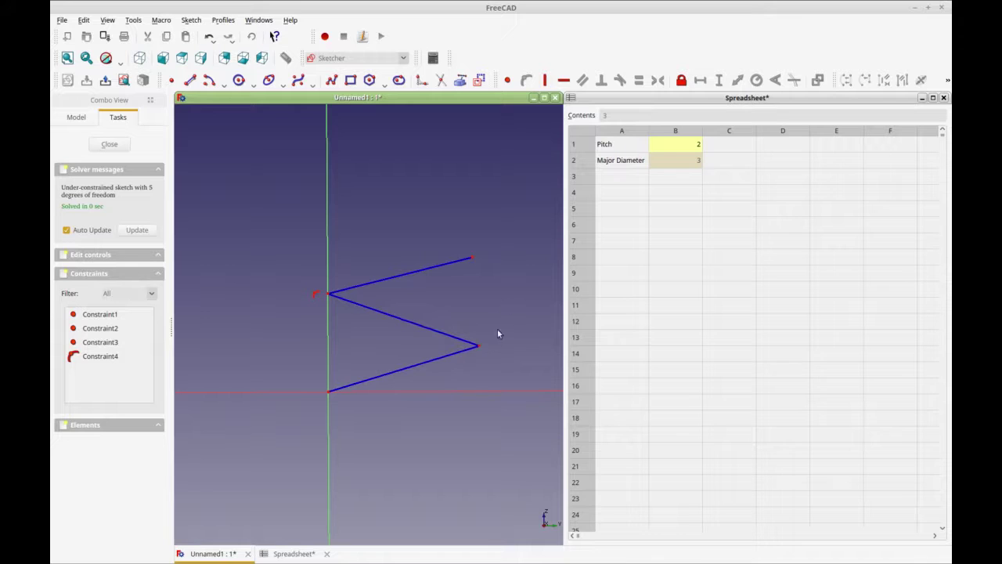
Constrain the vertical distance between the zigzag's two outer vertices to the expression Spreadsheet.pitch, and place the dimension outside the lines
{"action": "left_click", "coordinate": [478, 345]}
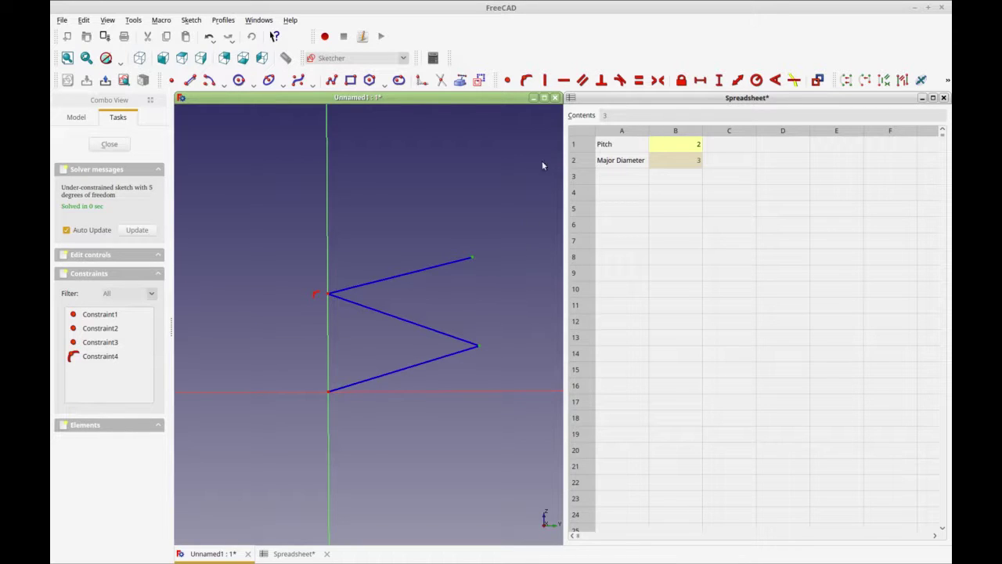
{"action": "left_click", "coordinate": [718, 79]}
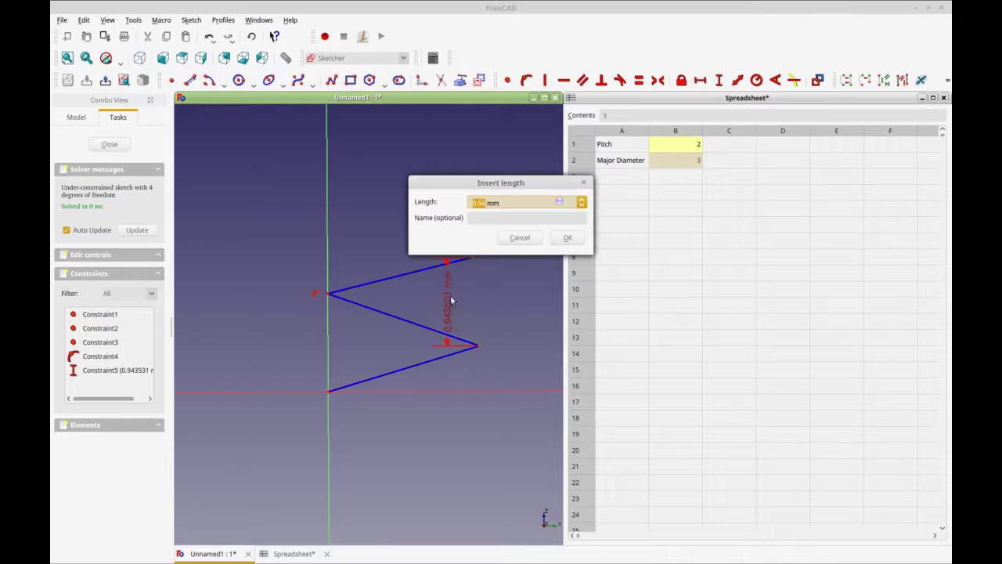
{"action": "left_click", "coordinate": [560, 203]}
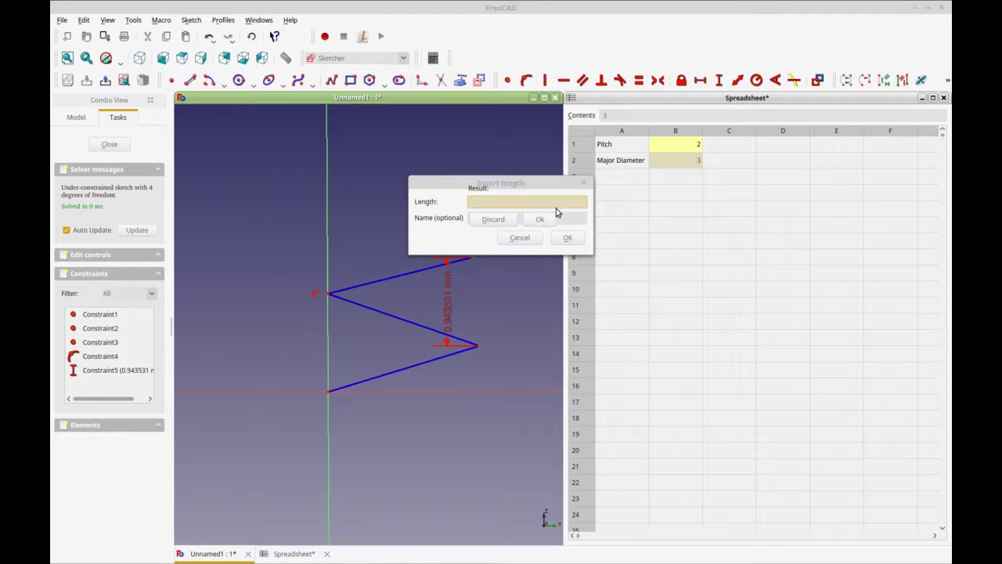
{"action": "type", "text": "Spreadsheet.p"}
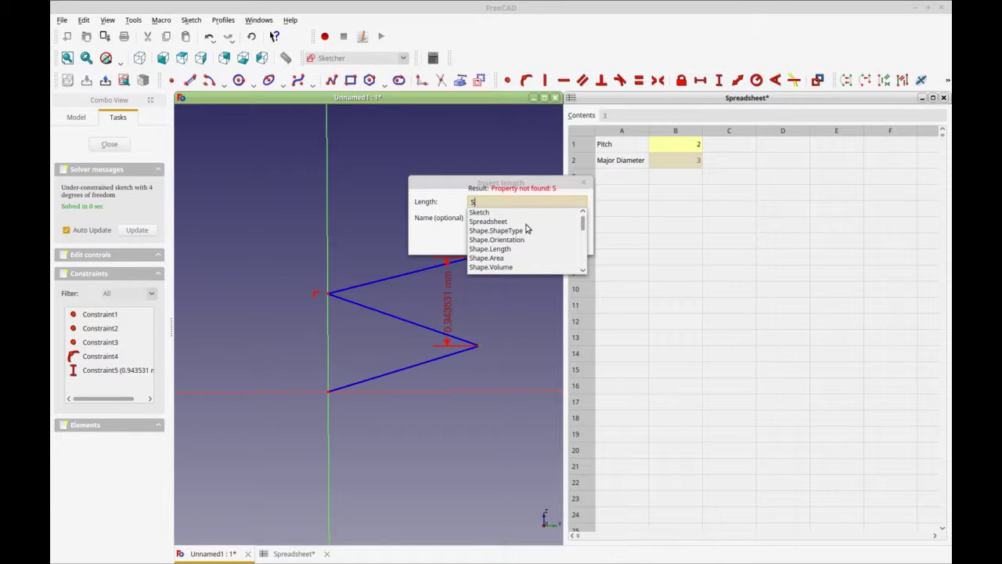
{"action": "left_click", "coordinate": [527, 223]}
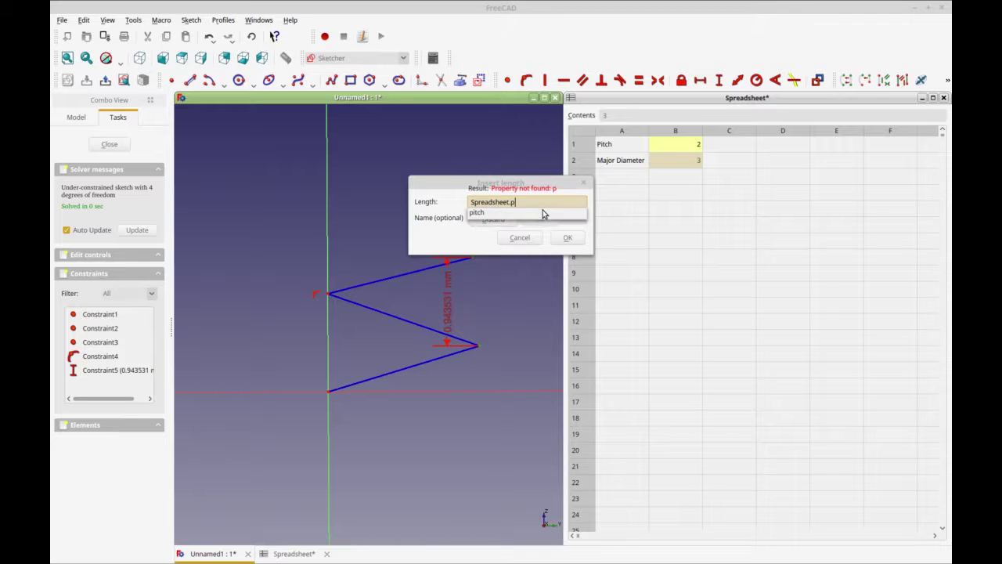
{"action": "left_click", "coordinate": [542, 210]}
{"action": "left_click", "coordinate": [546, 220]}
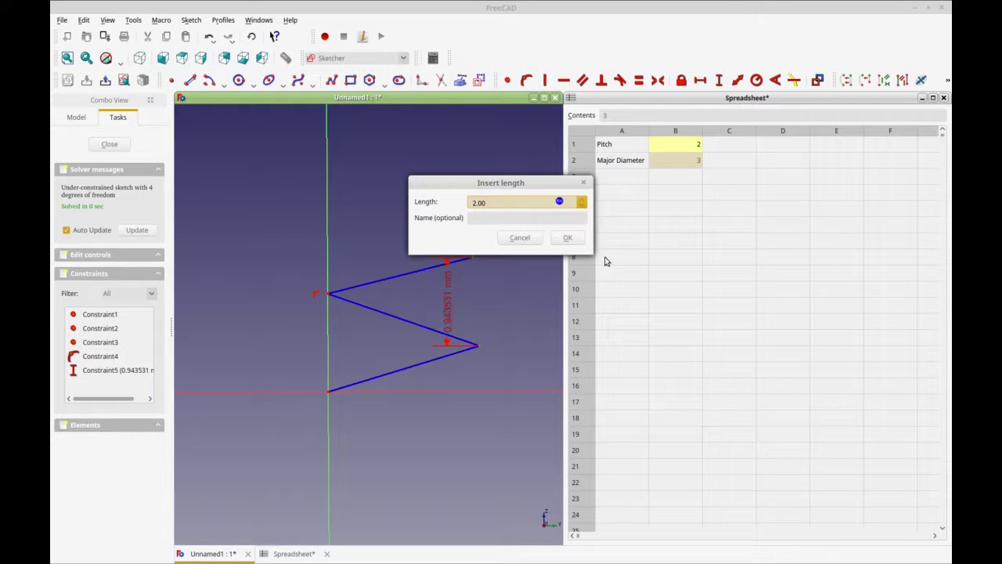
{"action": "left_click", "coordinate": [568, 238]}
{"action": "left_click_drag", "start_coordinate": [447, 331], "coordinate": [510, 321]}
{"action": "left_click_drag", "start_coordinate": [437, 381], "coordinate": [437, 271]}
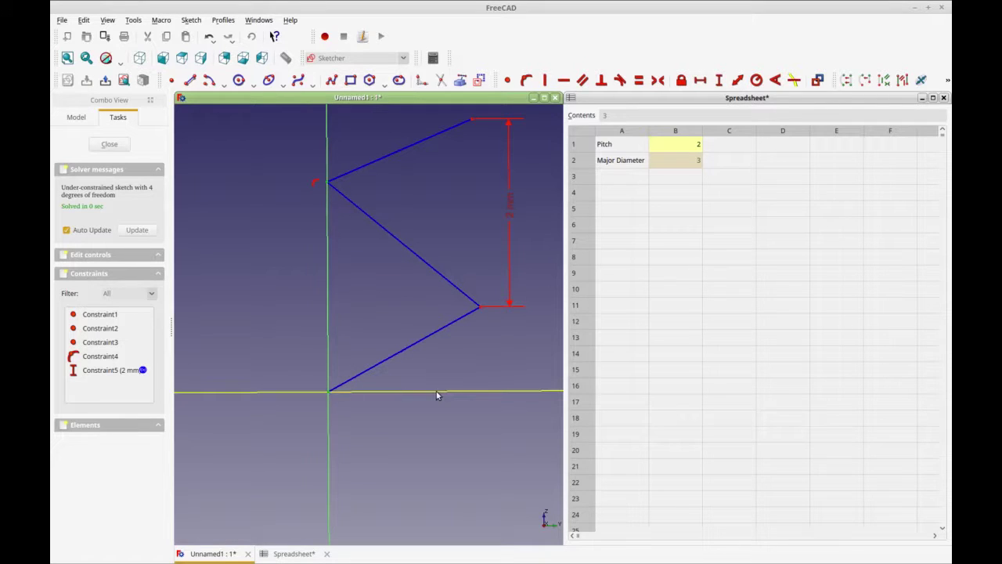
Constrain the vertical distance between the origin and the zigzag's inner bend to the expression Spreadsheet.pitch
{"action": "left_click", "coordinate": [719, 80]}
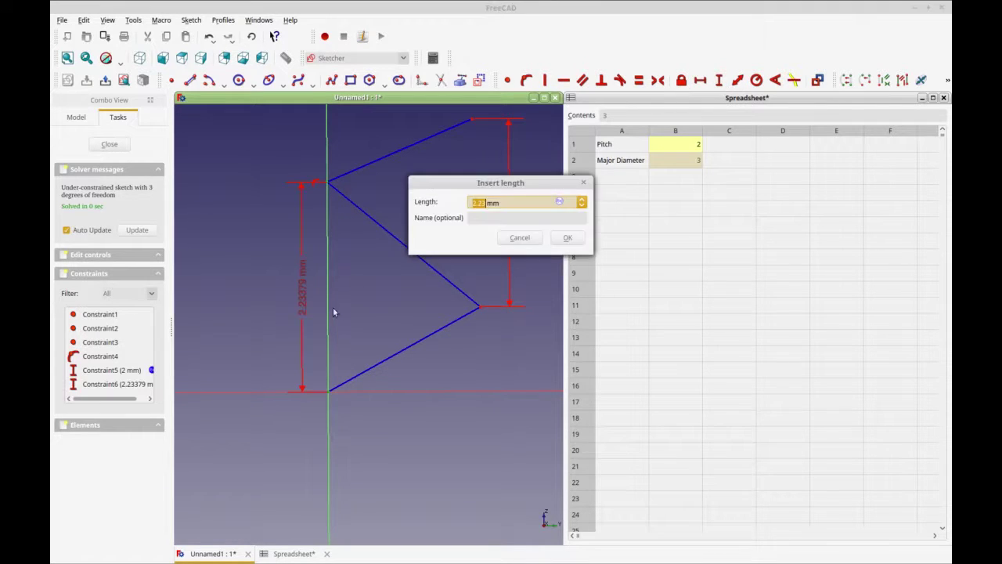
{"action": "left_click", "coordinate": [560, 202]}
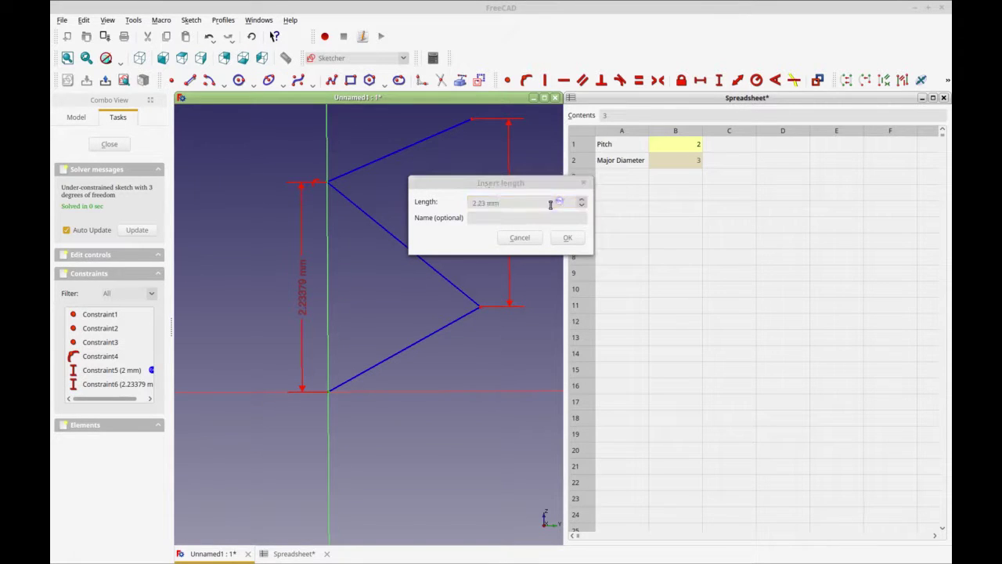
{"action": "type", "text": "SP"}
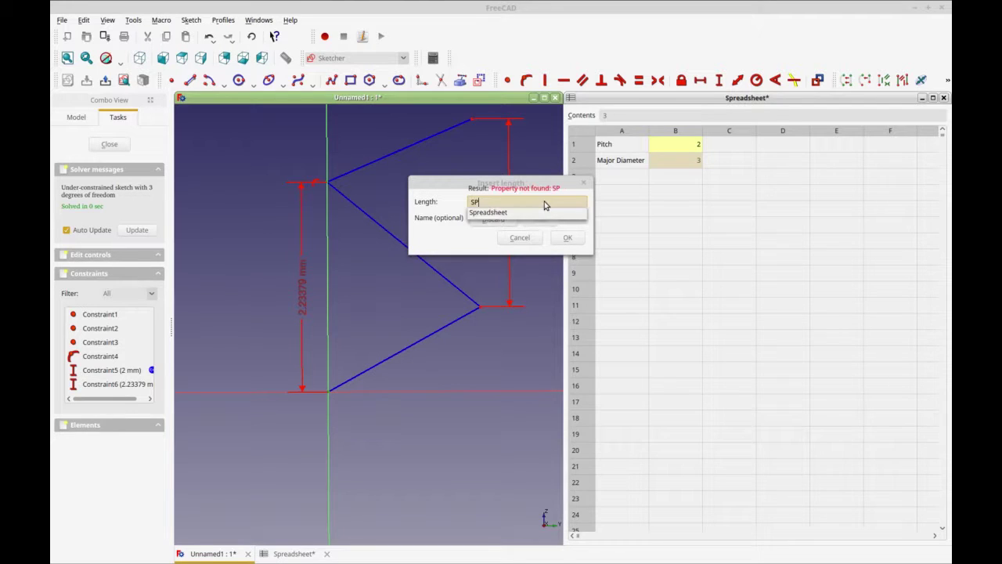
{"action": "key", "text": "BackSpace"}
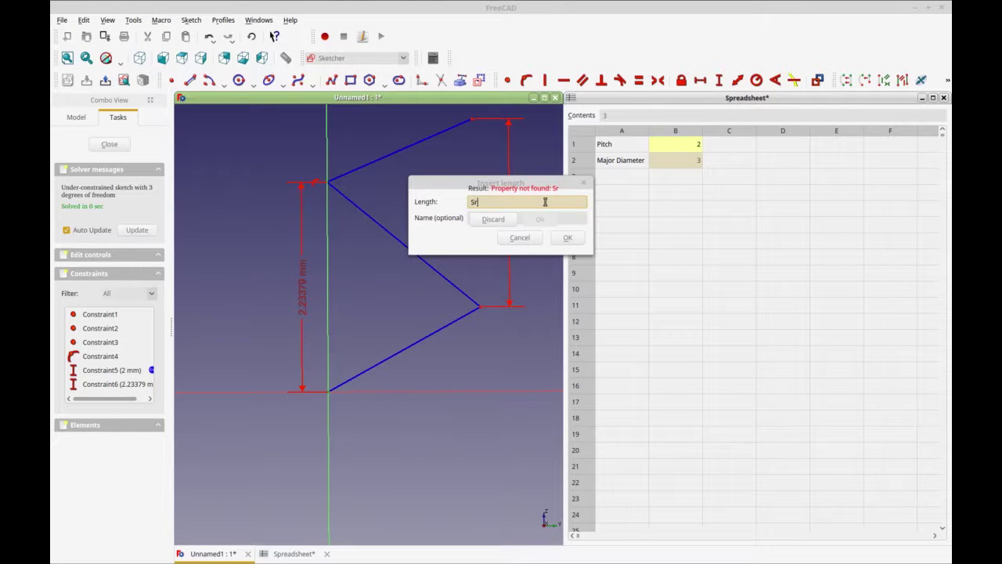
{"action": "type", "text": "pr"}
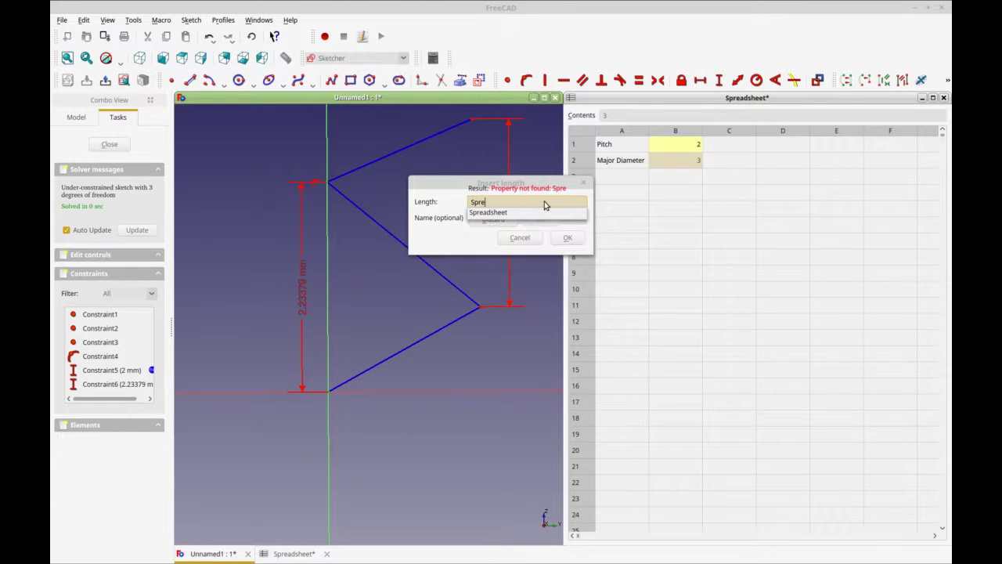
{"action": "type", "text": "e"}
{"action": "key", "text": "Down"}
{"action": "type", "text": "pitch"}
{"action": "left_click", "coordinate": [540, 219]}
{"action": "left_click", "coordinate": [568, 237]}
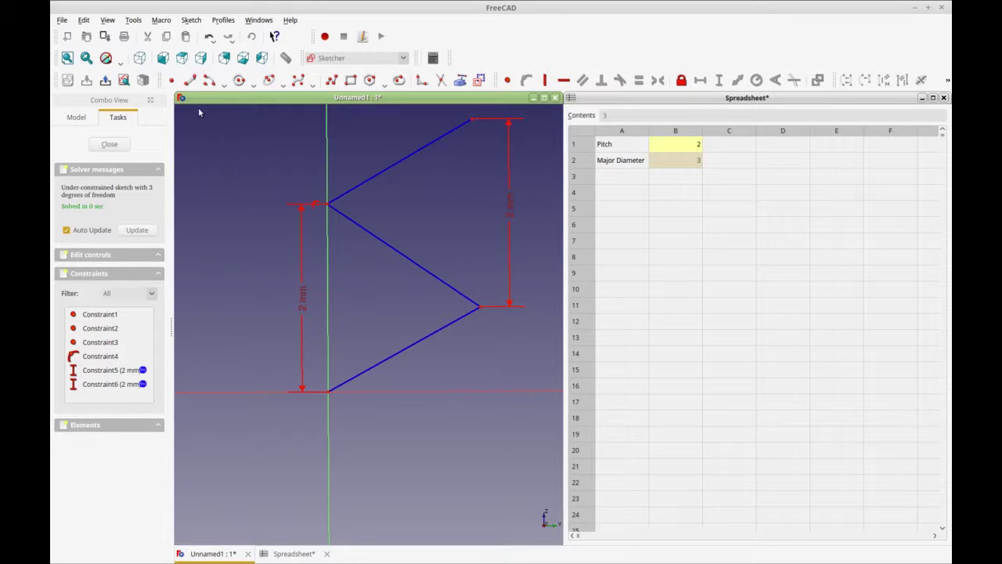
Draw a chain of four connected normal-geometry lines inside the zigzag, alternating sloped and vertical segments upward
{"action": "left_click", "coordinate": [190, 81]}
{"action": "left_click", "coordinate": [391, 340]}
{"action": "left_click", "coordinate": [429, 323]}
{"action": "left_click", "coordinate": [430, 290]}
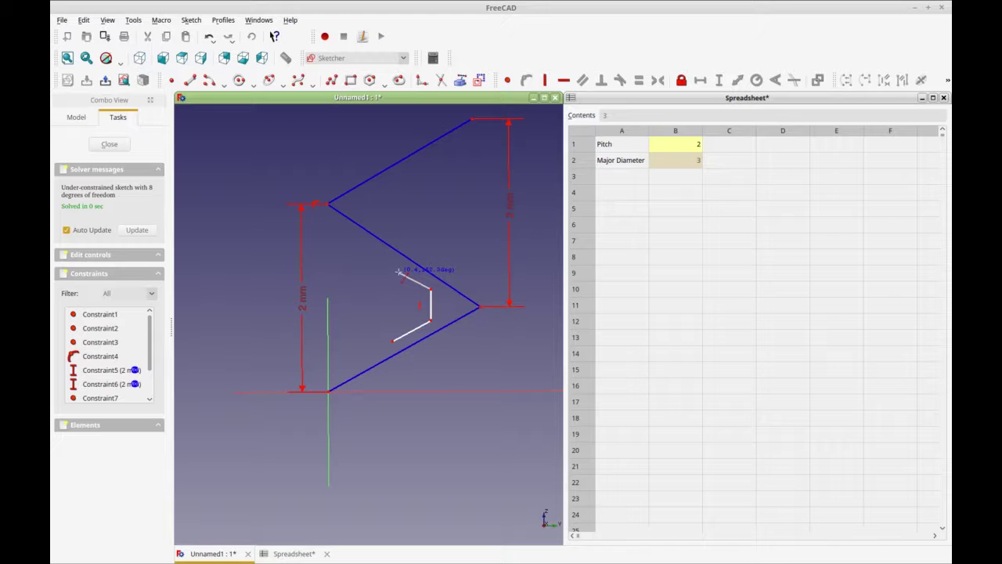
{"action": "left_click", "coordinate": [397, 271]}
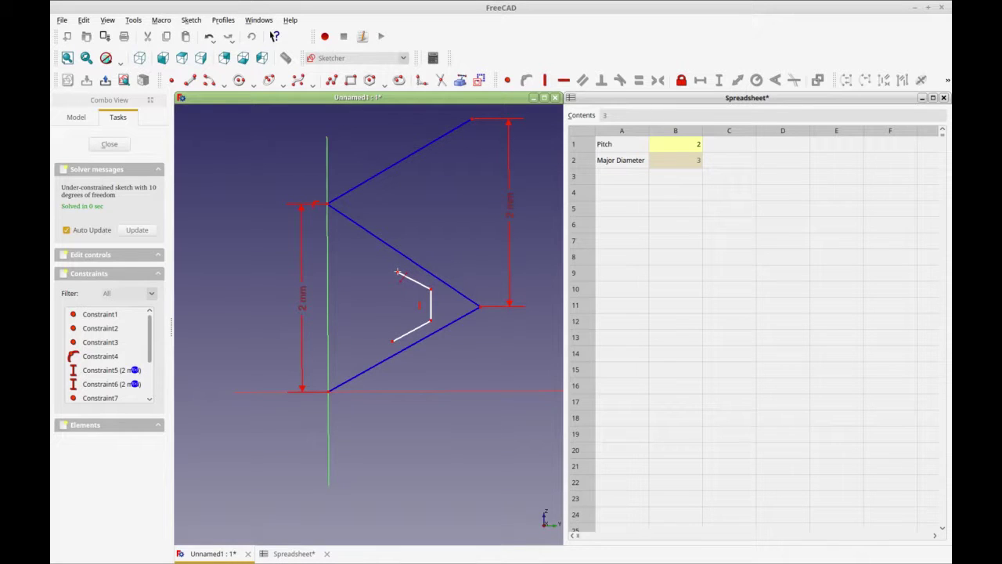
{"action": "left_click", "coordinate": [398, 230]}
Constrain the chain's lower end and its first outer corner onto the lowest construction line
{"action": "mouse_move", "coordinate": [393, 347]}
{"action": "left_mouse_down"}
{"action": "mouse_move", "coordinate": [400, 356]}
{"action": "mouse_move", "coordinate": [391, 350]}
{"action": "left_mouse_up"}
{"action": "left_click", "coordinate": [391, 346]}
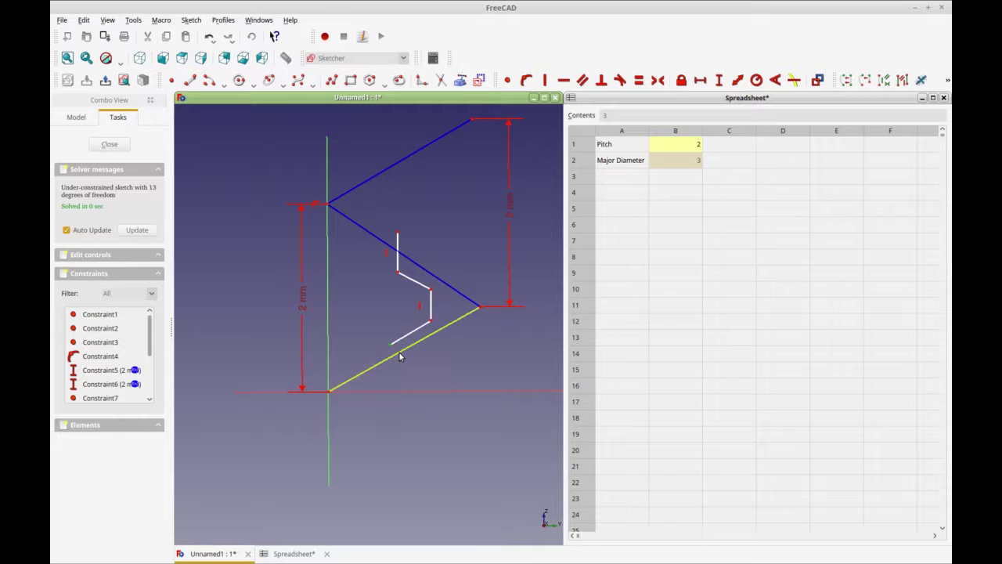
{"action": "left_click", "coordinate": [399, 356]}
{"action": "left_click", "coordinate": [526, 80]}
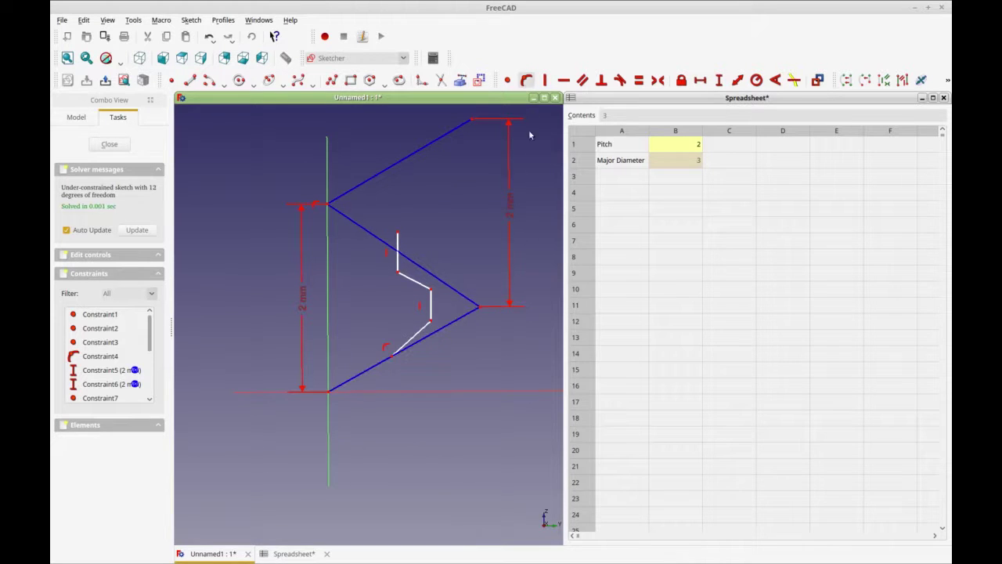
{"action": "left_click", "coordinate": [440, 328]}
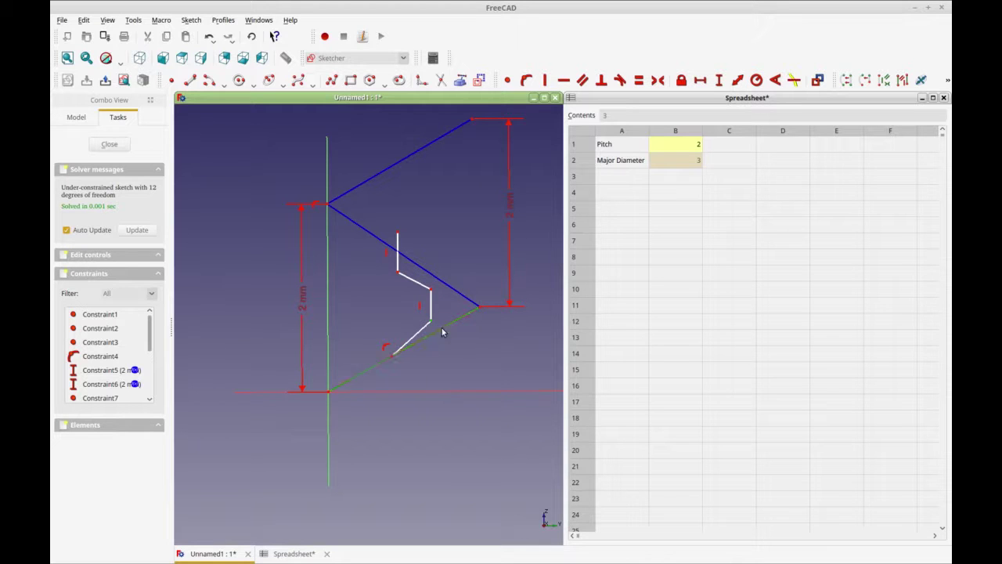
{"action": "left_click", "coordinate": [526, 80]}
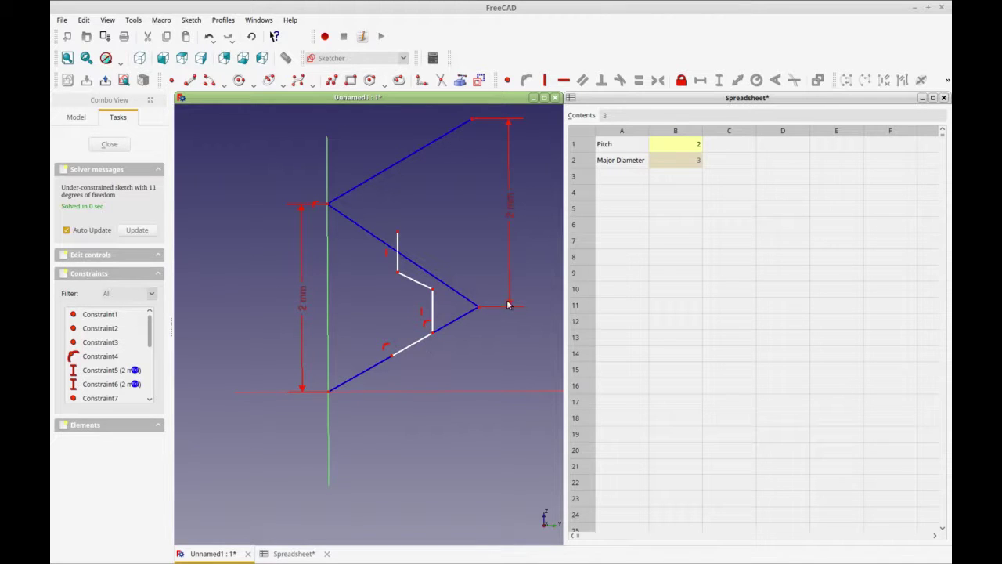
Constrain the upper end of the outer vertical line onto the middle construction line
{"action": "left_click", "coordinate": [435, 289]}
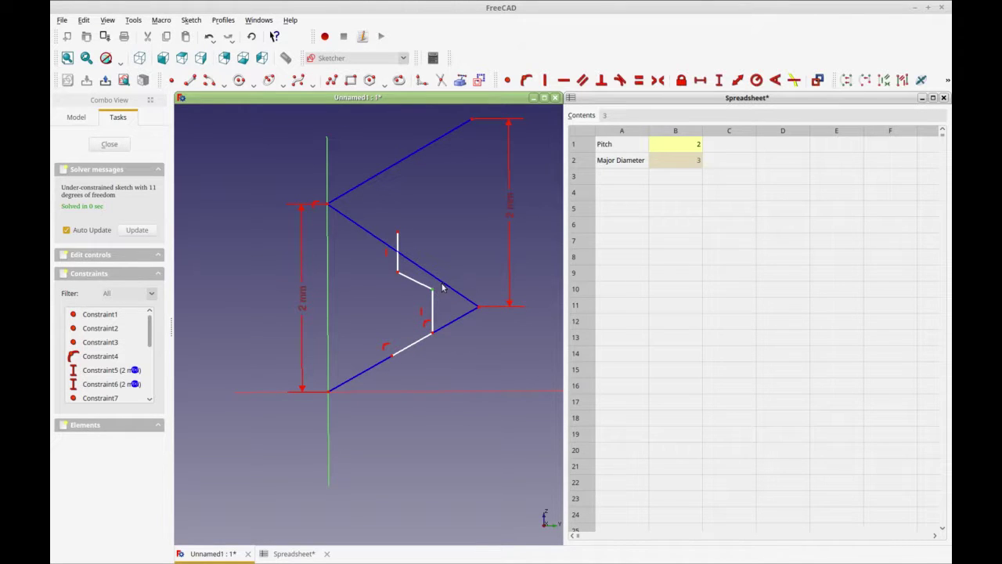
{"action": "left_click", "coordinate": [450, 287]}
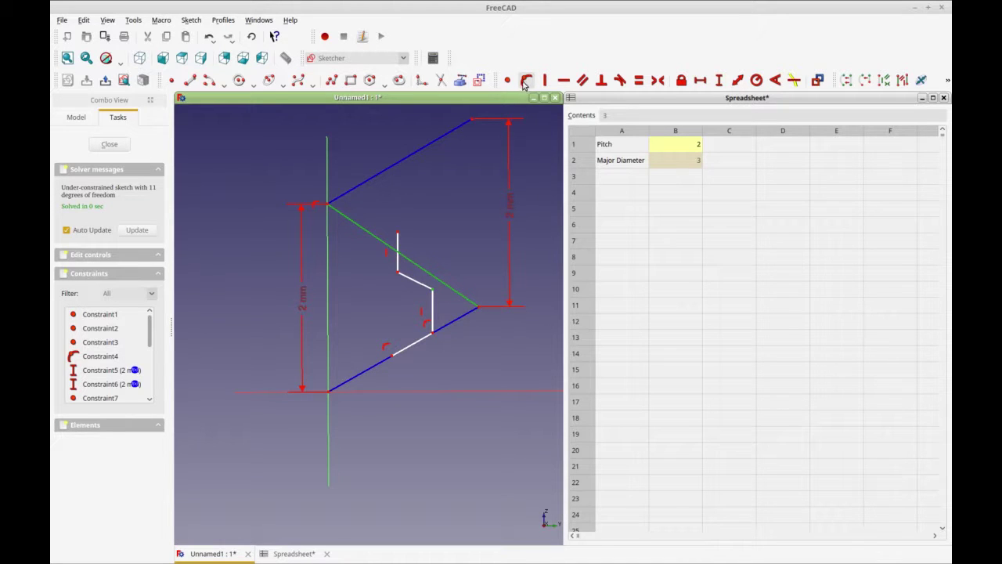
{"action": "left_click", "coordinate": [525, 81]}
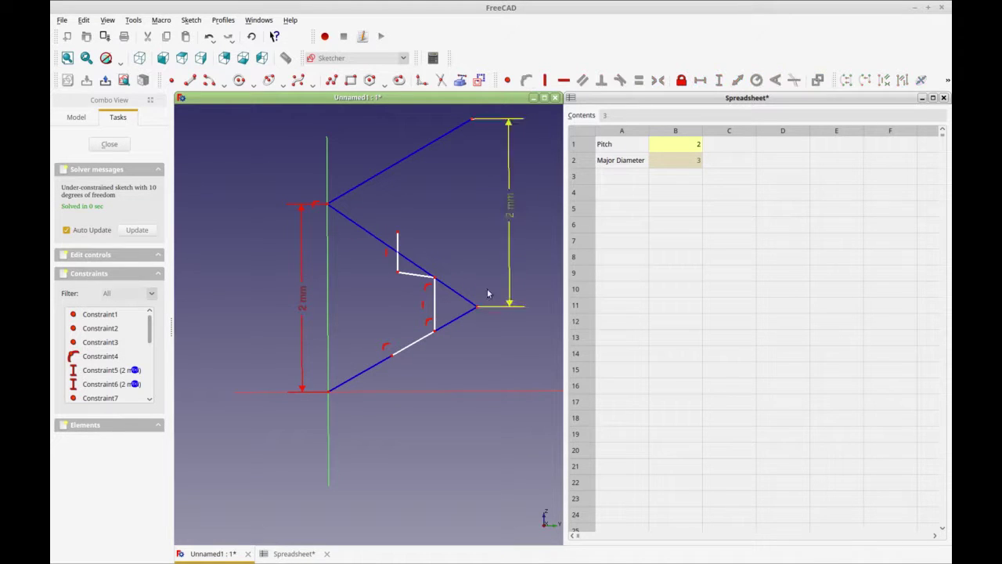
Try to constrain the lower end of the inner vertical line onto the middle construction line, and undo it
{"action": "left_click", "coordinate": [406, 261]}
{"action": "left_click", "coordinate": [526, 82]}
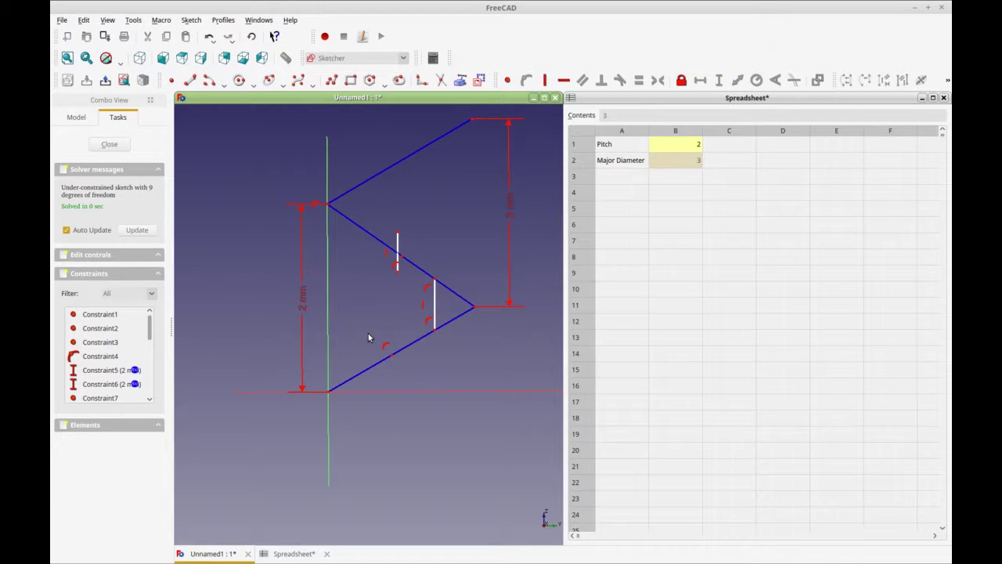
{"action": "key", "text": "ctrl+z"}
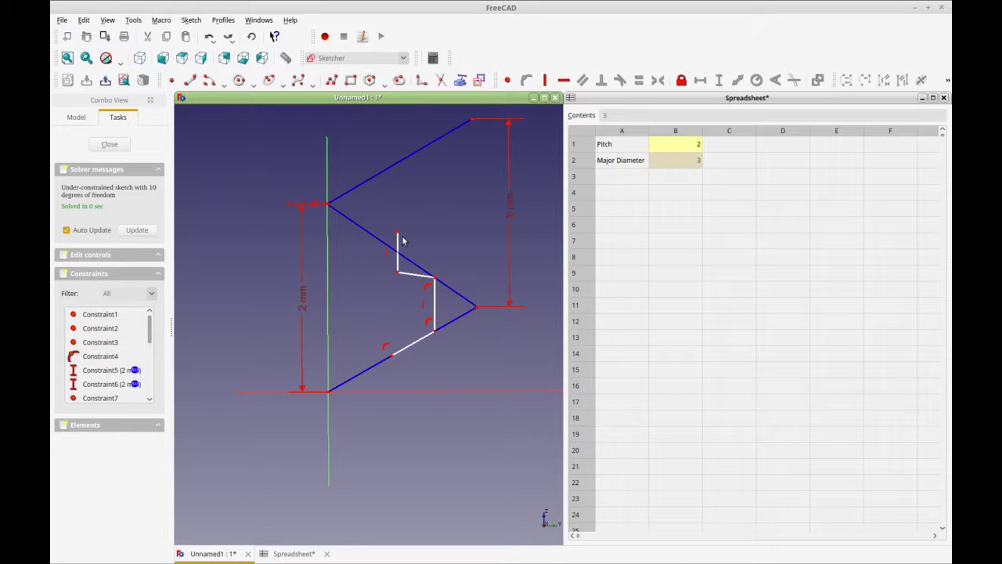
Make the inner vertical line's lower end coincident with the short sloped line's free end, and constrain that corner onto the middle construction line
{"action": "left_click_drag", "start_coordinate": [399, 246], "coordinate": [413, 202]}
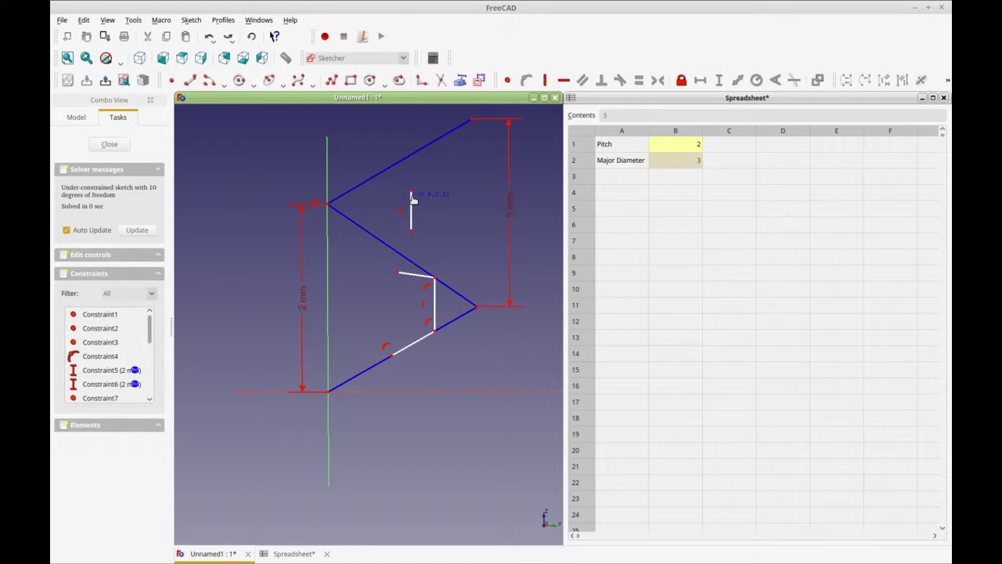
{"action": "left_click", "coordinate": [398, 273]}
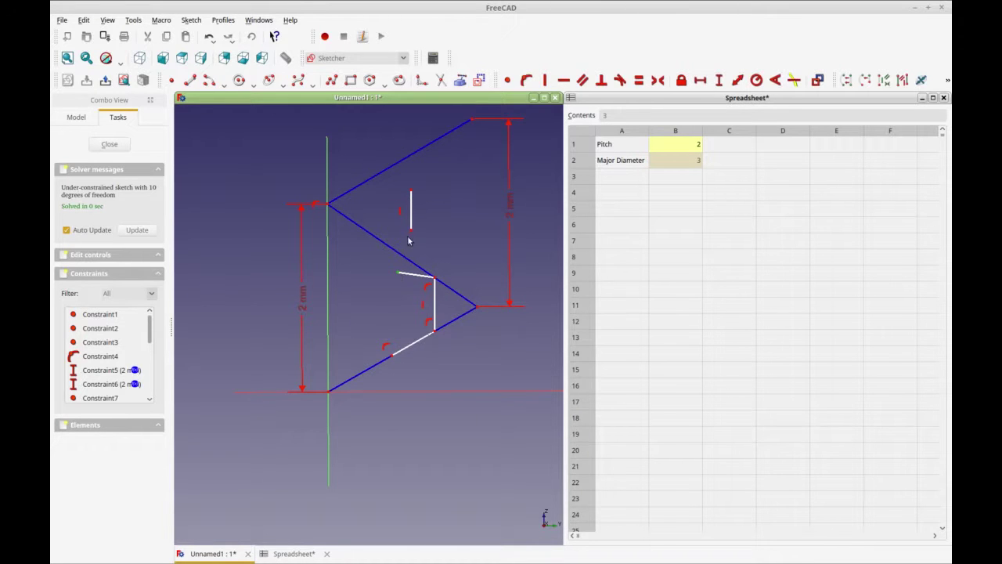
{"action": "left_click", "coordinate": [526, 81]}
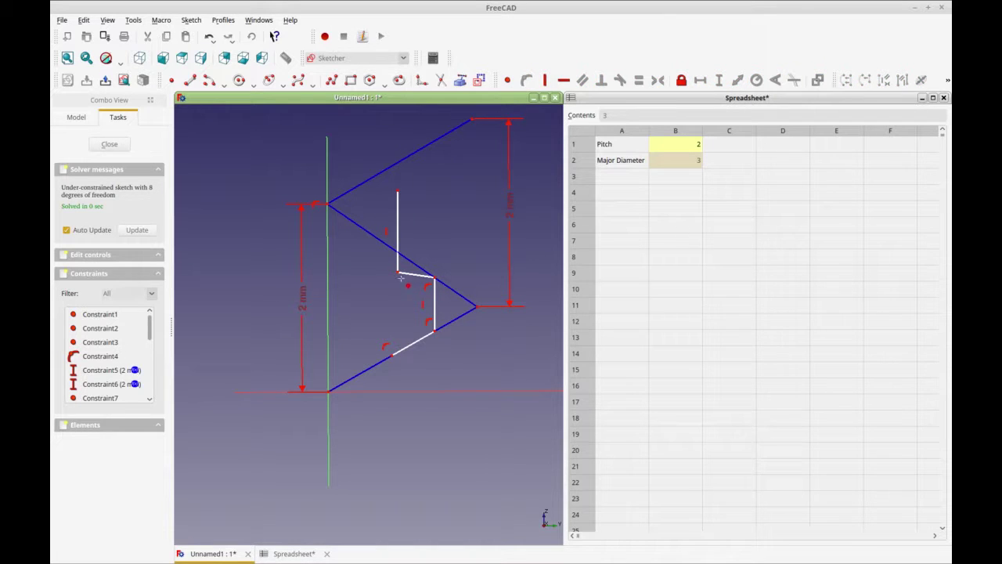
{"action": "left_click", "coordinate": [433, 270]}
{"action": "left_click", "coordinate": [526, 80]}
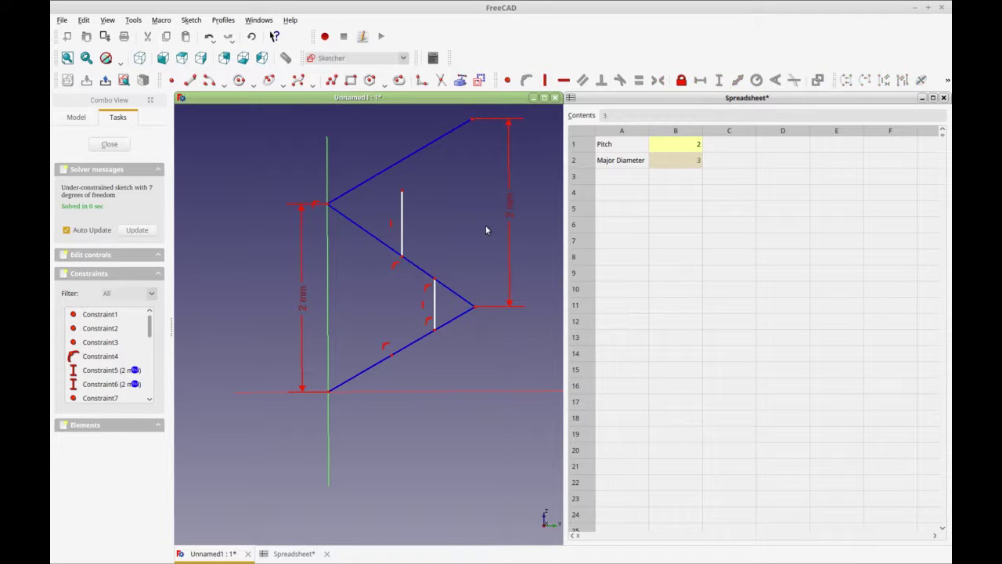
Constrain the upper end of the inner vertical line onto the uppermost construction line
{"action": "mouse_move", "coordinate": [408, 382]}
{"action": "middle_mouse_down"}
{"action": "mouse_move", "coordinate": [416, 343]}
{"action": "mouse_move", "coordinate": [455, 332]}
{"action": "mouse_move", "coordinate": [431, 287]}
{"action": "mouse_move", "coordinate": [472, 363]}
{"action": "mouse_move", "coordinate": [465, 356]}
{"action": "mouse_move", "coordinate": [494, 360]}
{"action": "mouse_move", "coordinate": [436, 365]}
{"action": "mouse_move", "coordinate": [485, 353]}
{"action": "middle_mouse_up"}
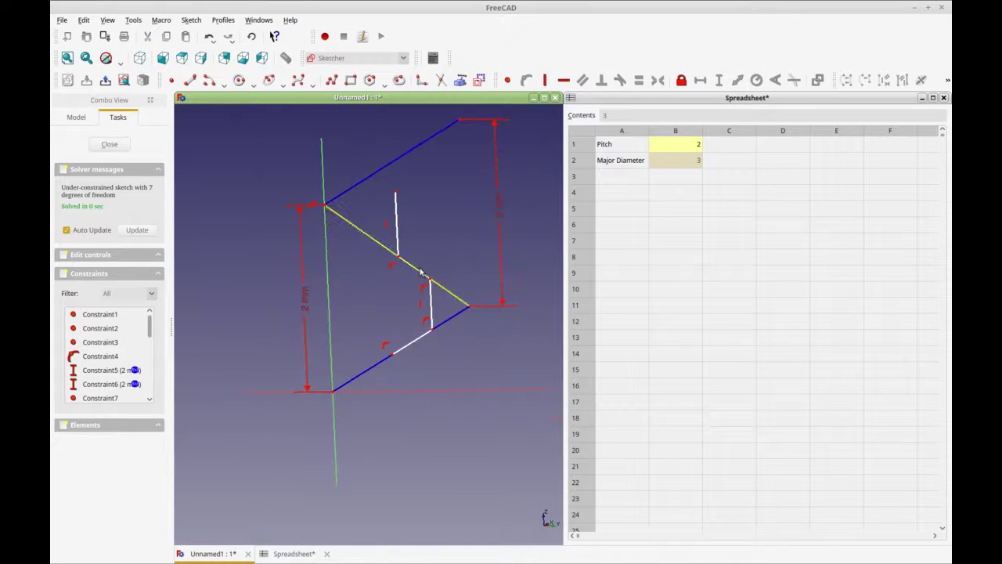
{"action": "left_click", "coordinate": [395, 192]}
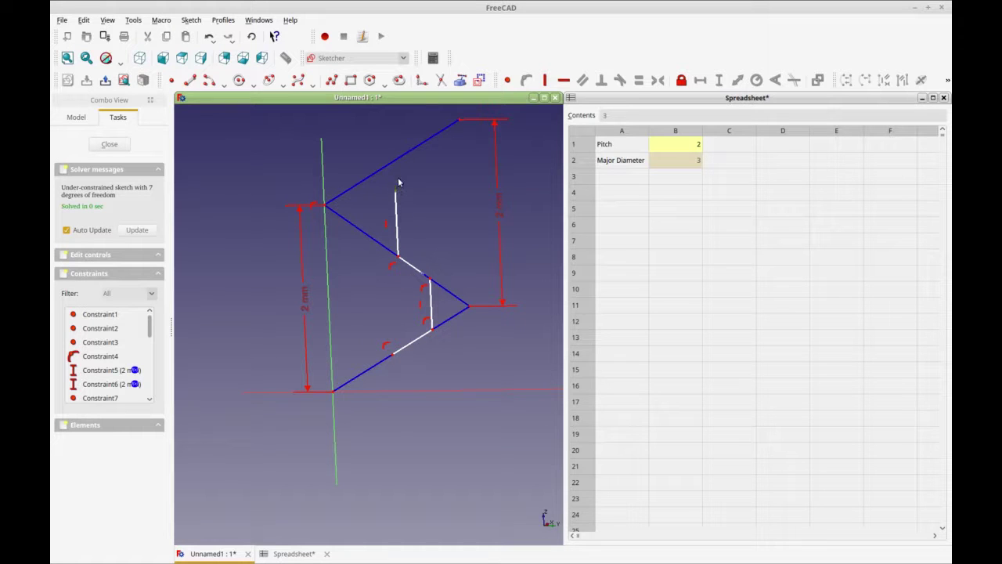
{"action": "left_click", "coordinate": [423, 142]}
{"action": "left_click", "coordinate": [526, 80]}
Constrain the horizontal distance from the origin to the outer vertical line's lower corner with the expression Spreadsheet.mdiam
{"action": "mouse_move", "coordinate": [447, 236]}
{"action": "middle_mouse_down"}
{"action": "mouse_move", "coordinate": [490, 227]}
{"action": "mouse_move", "coordinate": [461, 380]}
{"action": "mouse_move", "coordinate": [454, 365]}
{"action": "mouse_move", "coordinate": [356, 352]}
{"action": "mouse_move", "coordinate": [469, 387]}
{"action": "mouse_move", "coordinate": [440, 397]}
{"action": "middle_mouse_up"}
{"action": "key", "text": "3"}
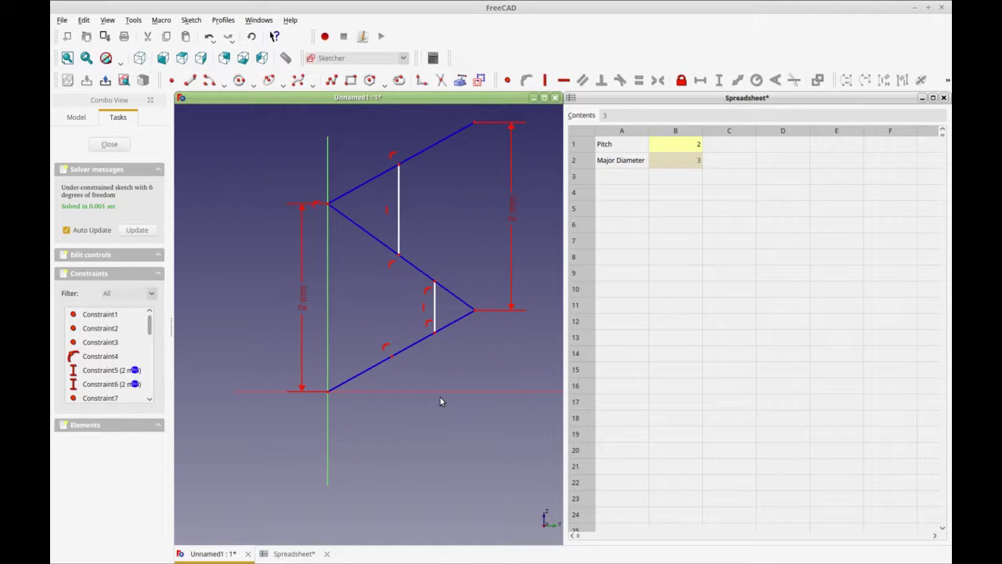
{"action": "middle_click_drag", "start_coordinate": [421, 370], "coordinate": [413, 361]}
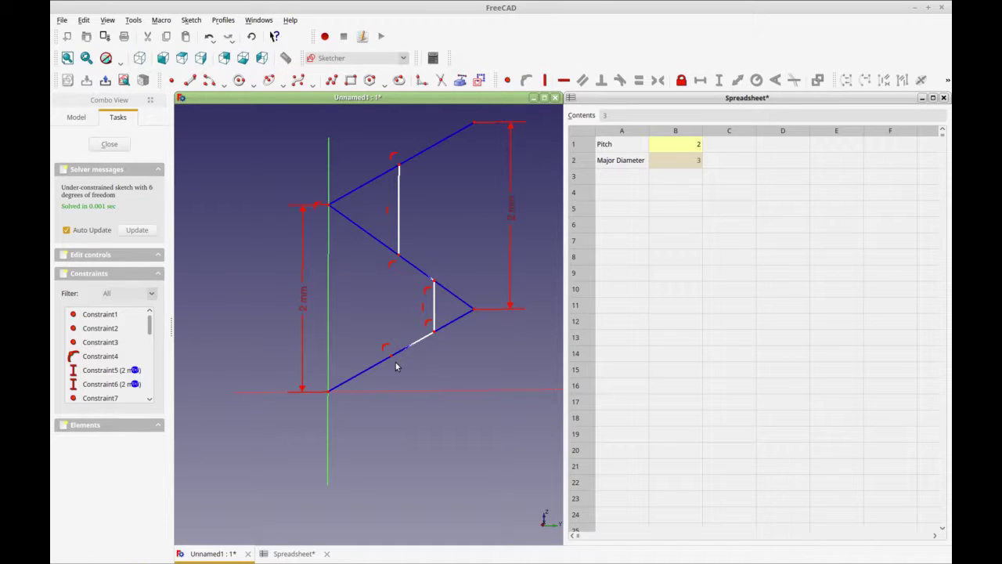
{"action": "left_click", "coordinate": [435, 332]}
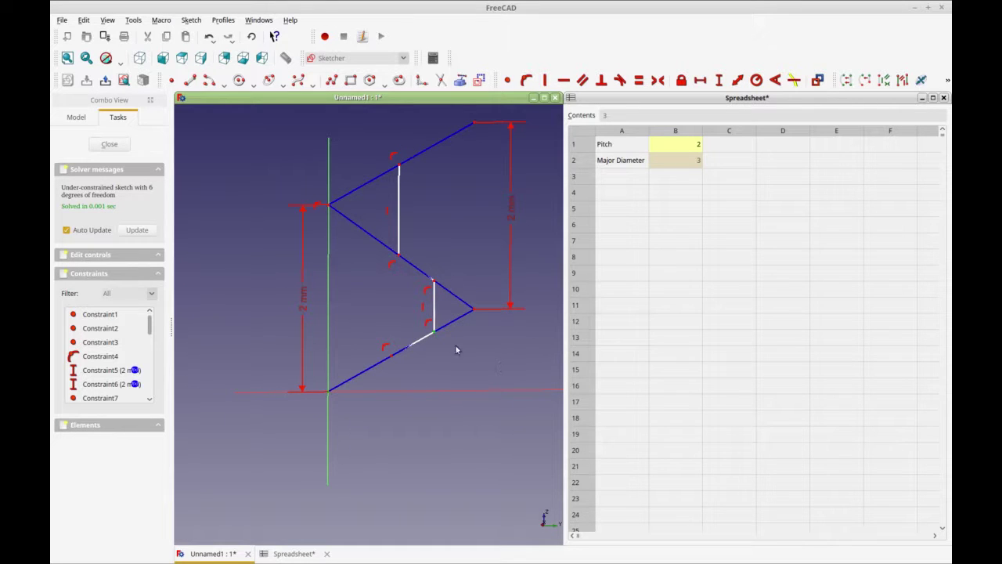
{"action": "left_click", "coordinate": [700, 80]}
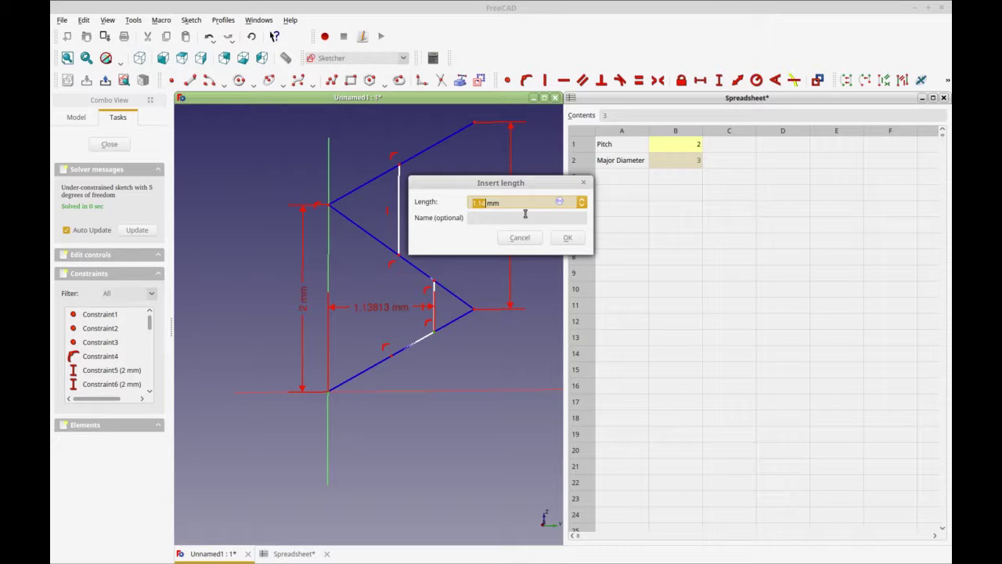
{"action": "type", "text": "spread"}
{"action": "left_click", "coordinate": [559, 202]}
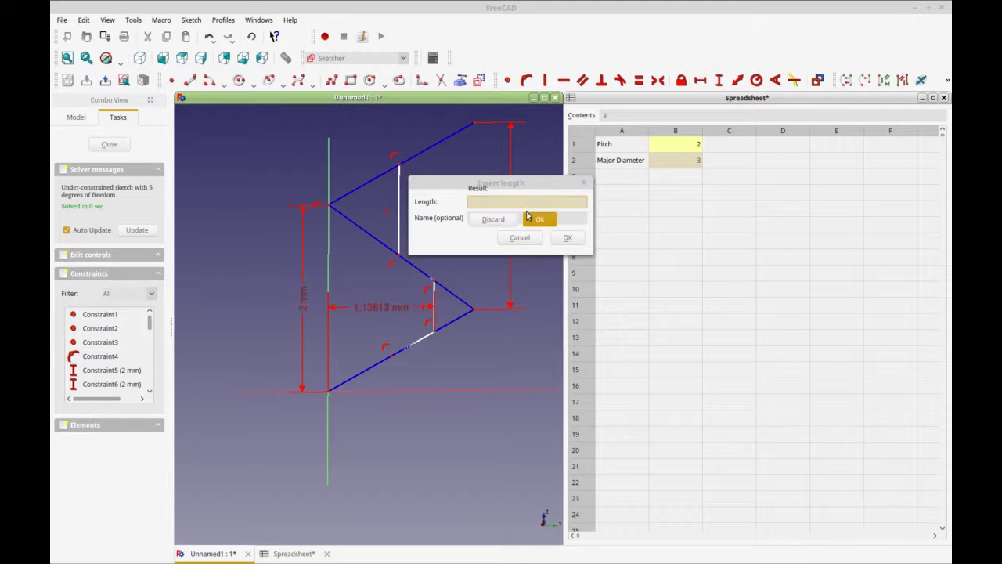
{"action": "type", "text": "sp"}
{"action": "key", "text": "BackSpace"}
{"action": "key", "text": "BackSpace"}
{"action": "type", "text": "sp"}
{"action": "left_click", "coordinate": [524, 213]}
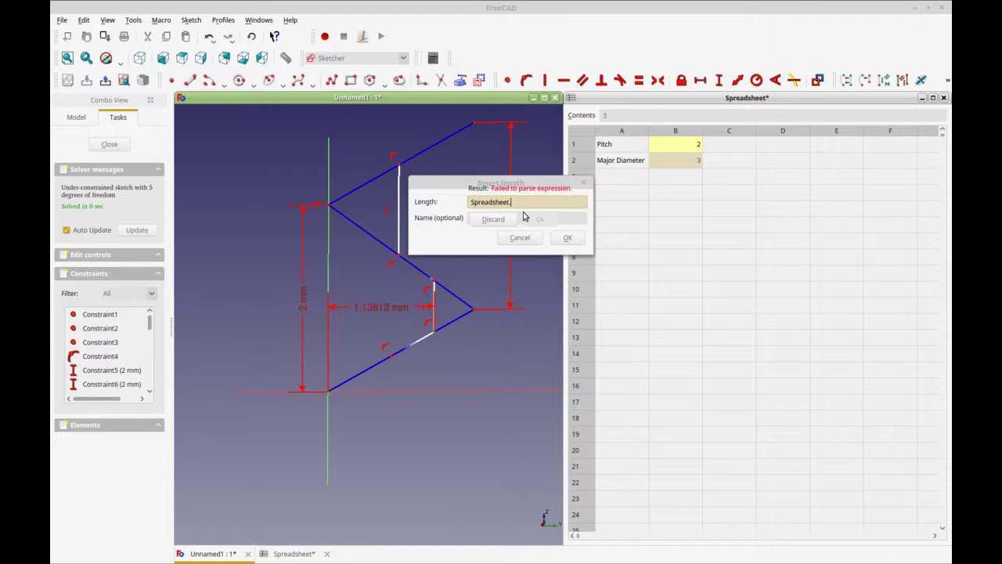
{"action": "type", "text": "m"}
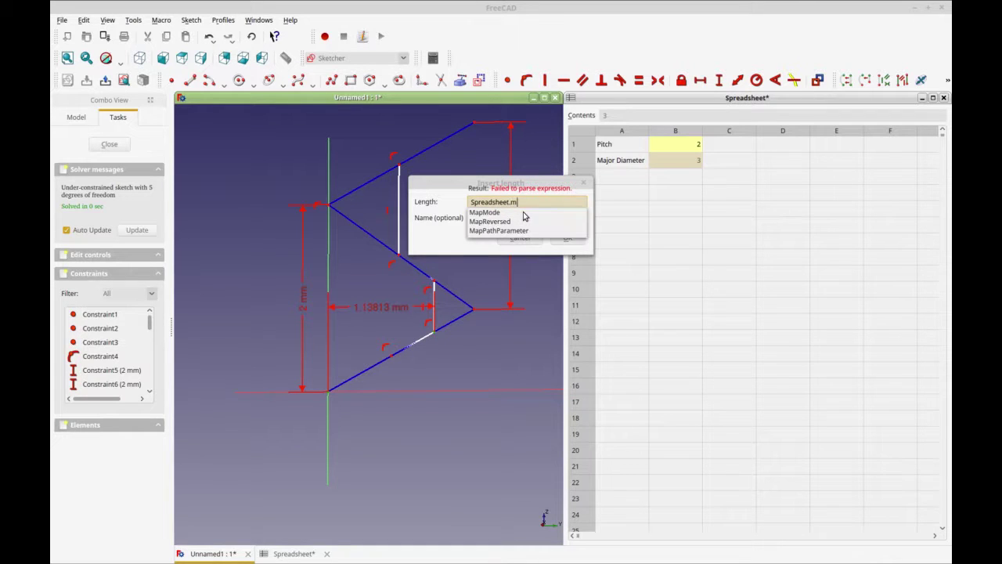
{"action": "key", "text": "BackSpace"}
{"action": "type", "text": "M"}
{"action": "left_click", "coordinate": [525, 213]}
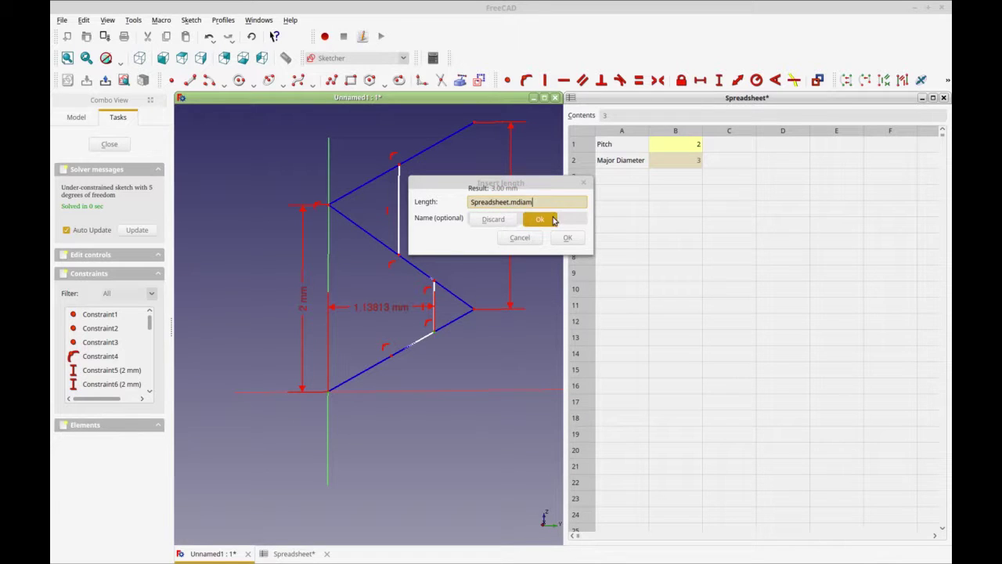
{"action": "left_click", "coordinate": [554, 220]}
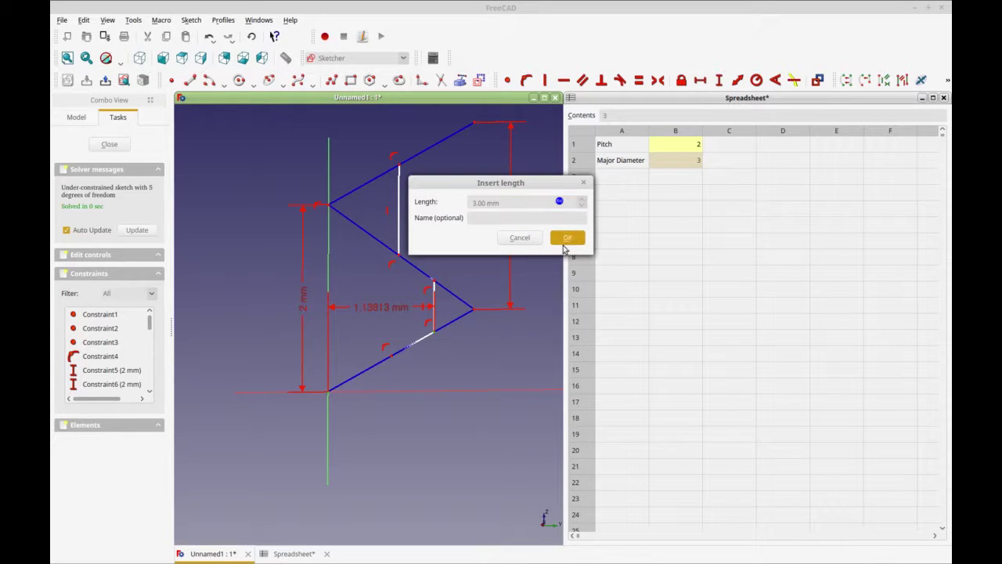
{"action": "left_click", "coordinate": [568, 237]}
Place the horizontal dimension below the profile, and pull the inner vertical line farther from the vertical axis
{"action": "scroll", "coordinate": [510, 353], "scroll_direction": "down", "scroll_amount": 1}
{"action": "scroll", "coordinate": [258, 286], "scroll_direction": "down", "scroll_amount": 2}
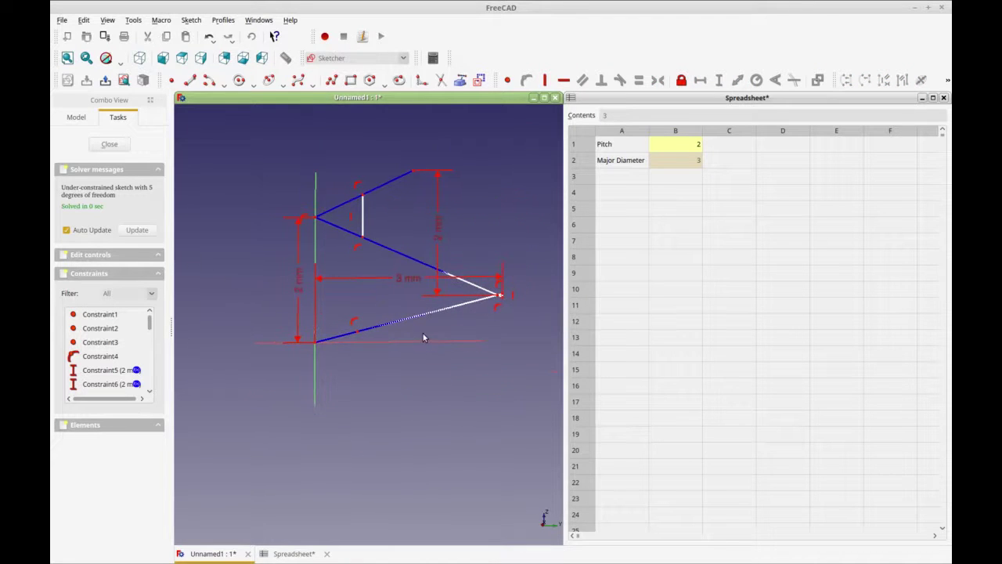
{"action": "left_click_drag", "start_coordinate": [408, 277], "coordinate": [402, 396]}
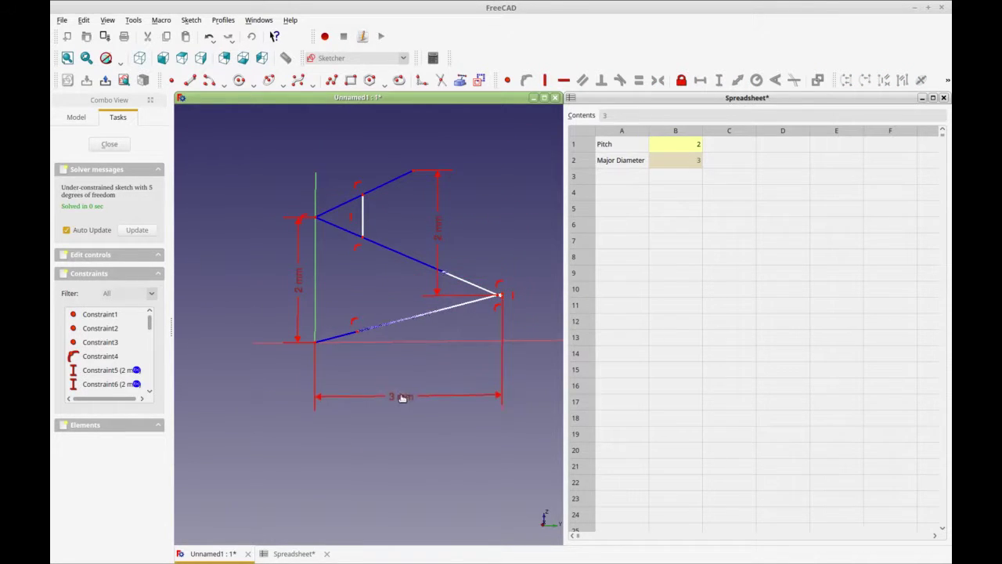
{"action": "mouse_move", "coordinate": [358, 221]}
{"action": "left_mouse_down"}
{"action": "mouse_move", "coordinate": [407, 216]}
{"action": "mouse_move", "coordinate": [409, 225]}
{"action": "left_mouse_up"}
{"action": "left_click_drag", "start_coordinate": [405, 419], "coordinate": [406, 400]}
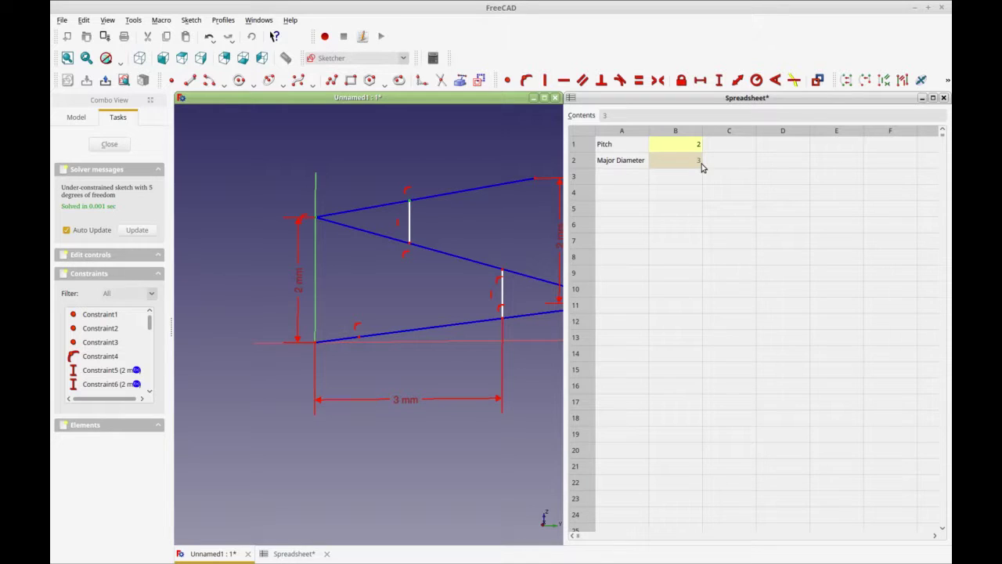
Constrain the horizontal distance from the vertical axis to the inner vertical line with the expression Spreadsheet.mdiam / 2
{"action": "left_click", "coordinate": [700, 80]}
{"action": "left_click", "coordinate": [393, 202]}
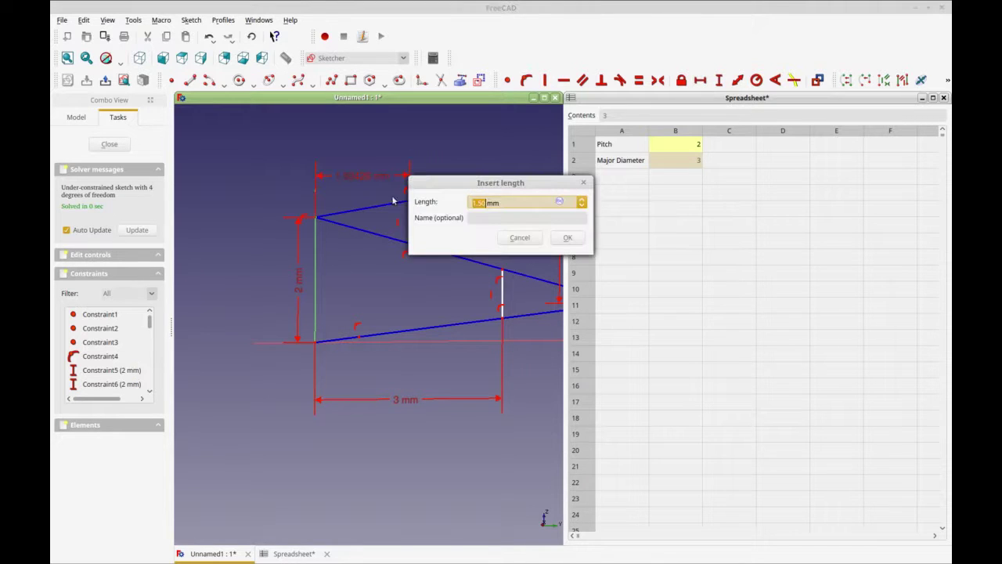
{"action": "left_click", "coordinate": [560, 202]}
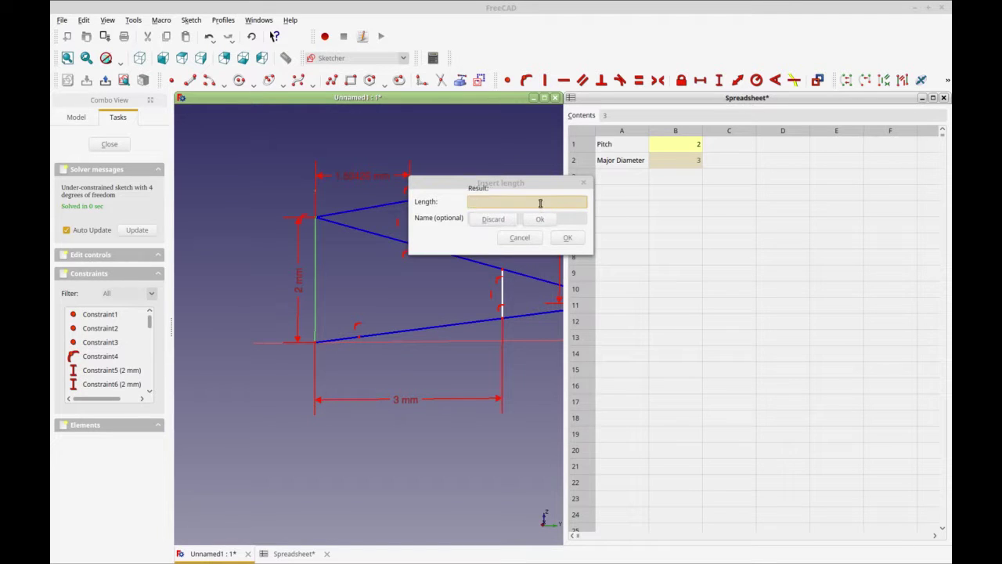
{"action": "type", "text": "spread"}
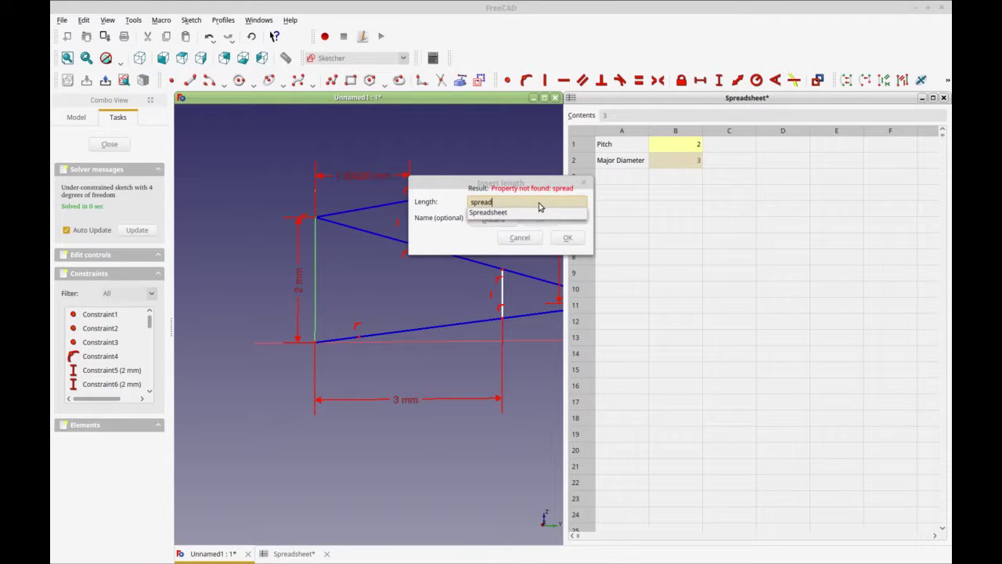
{"action": "left_click", "coordinate": [526, 213]}
{"action": "type", "text": "."}
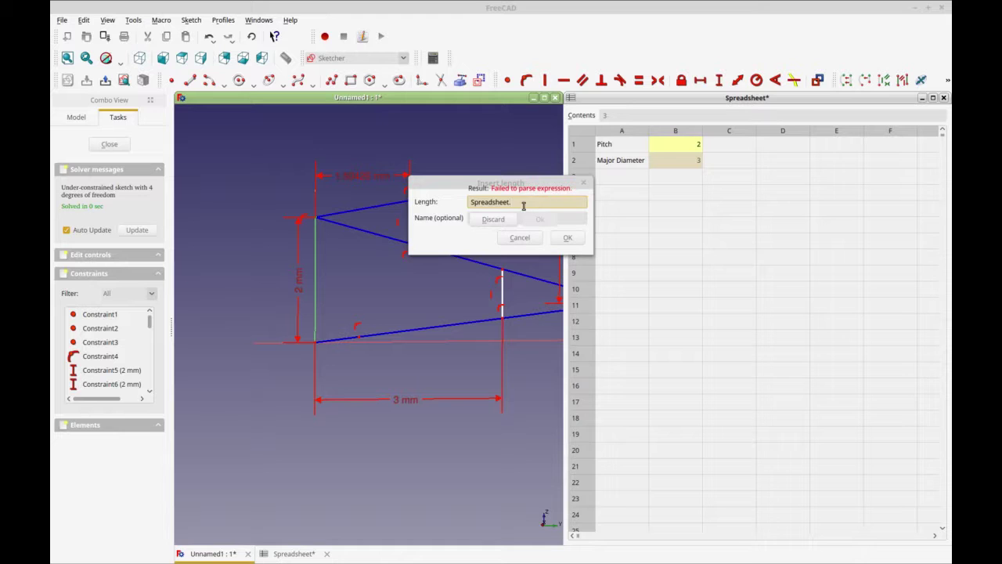
{"action": "type", "text": "mdiam"}
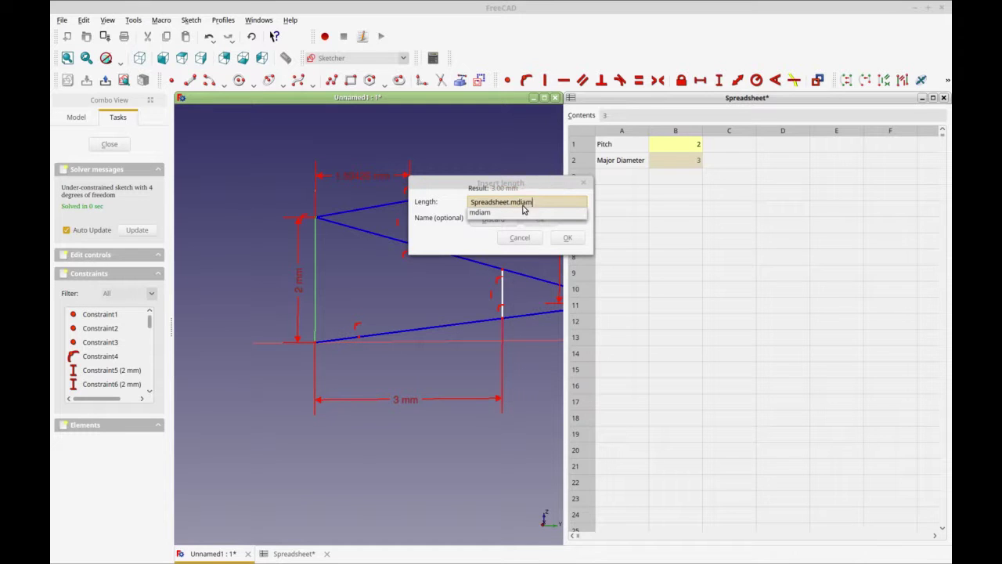
{"action": "left_click", "coordinate": [546, 204]}
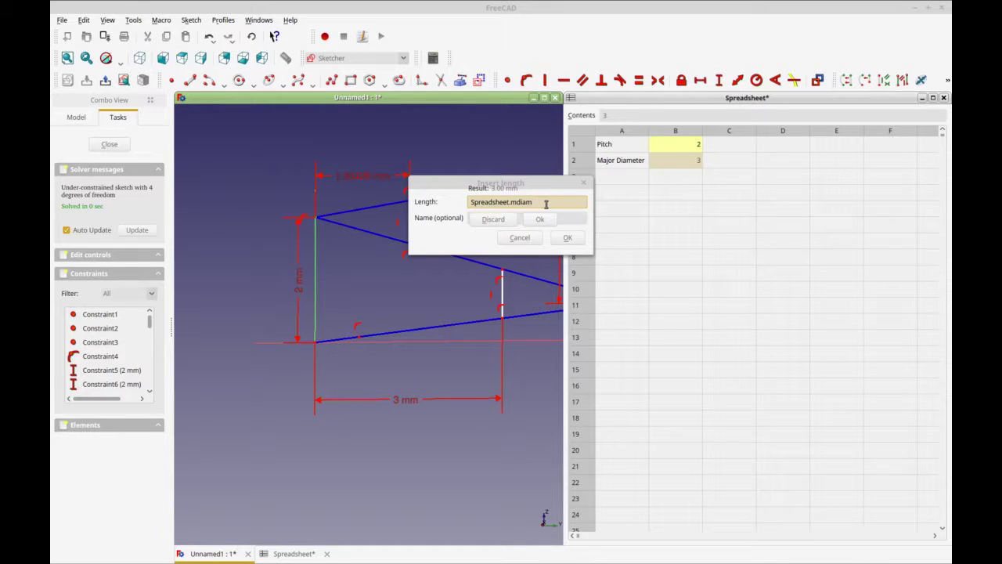
{"action": "type", "text": "/ 2"}
{"action": "left_click", "coordinate": [538, 219]}
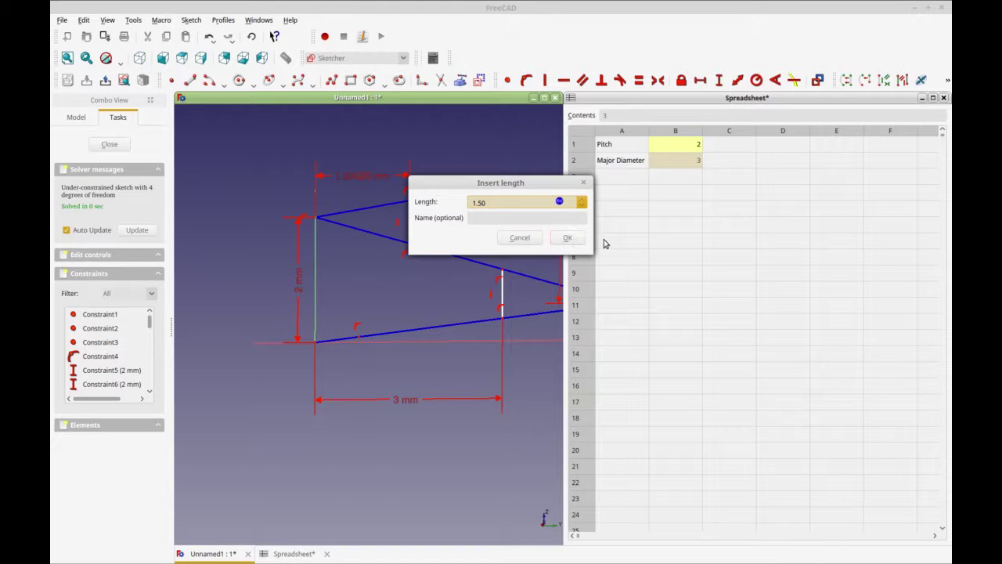
{"action": "left_click", "coordinate": [570, 238]}
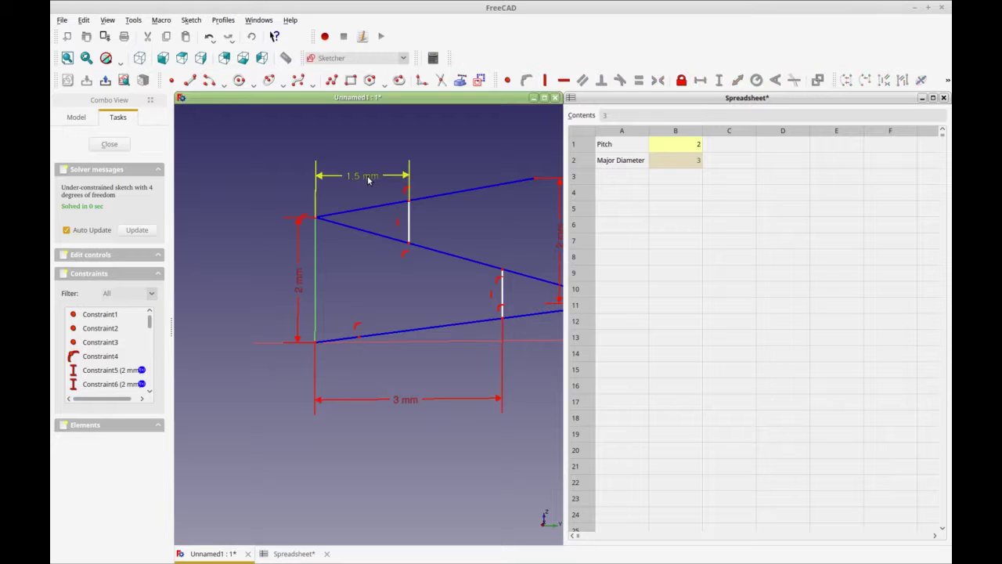
{"action": "left_click", "coordinate": [682, 175]}
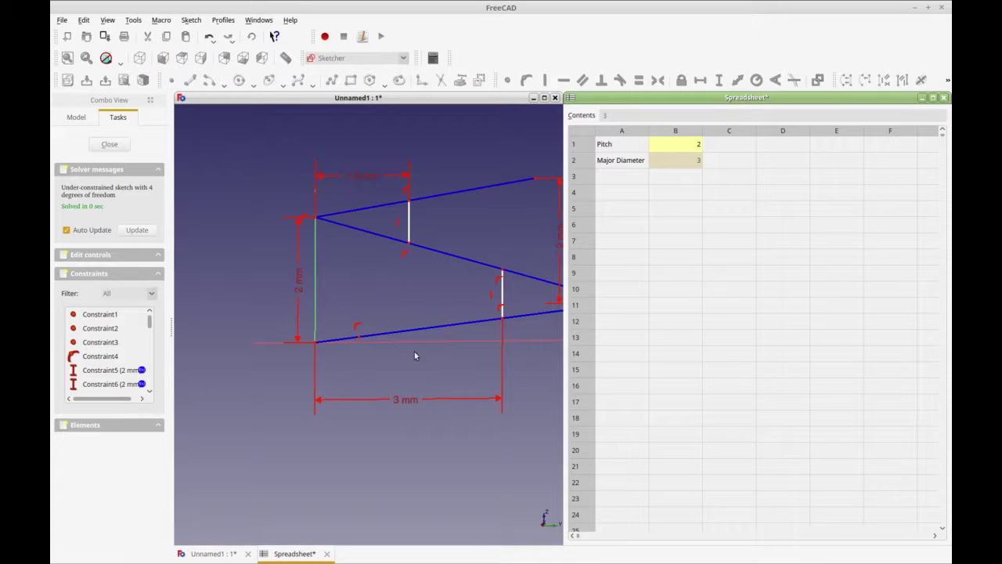
Move the 3 mm horizontal dimension closer beneath the profile, and pull the free end of the uppermost construction line outward
{"action": "left_click", "coordinate": [415, 392]}
{"action": "left_click_drag", "start_coordinate": [415, 392], "coordinate": [403, 360]}
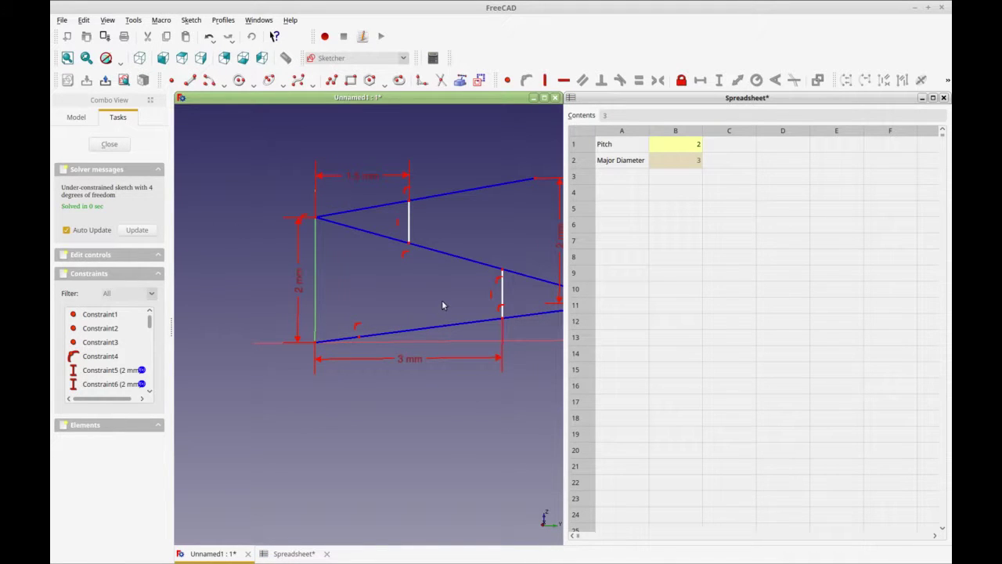
{"action": "middle_click_drag", "start_coordinate": [442, 300], "coordinate": [390, 311]}
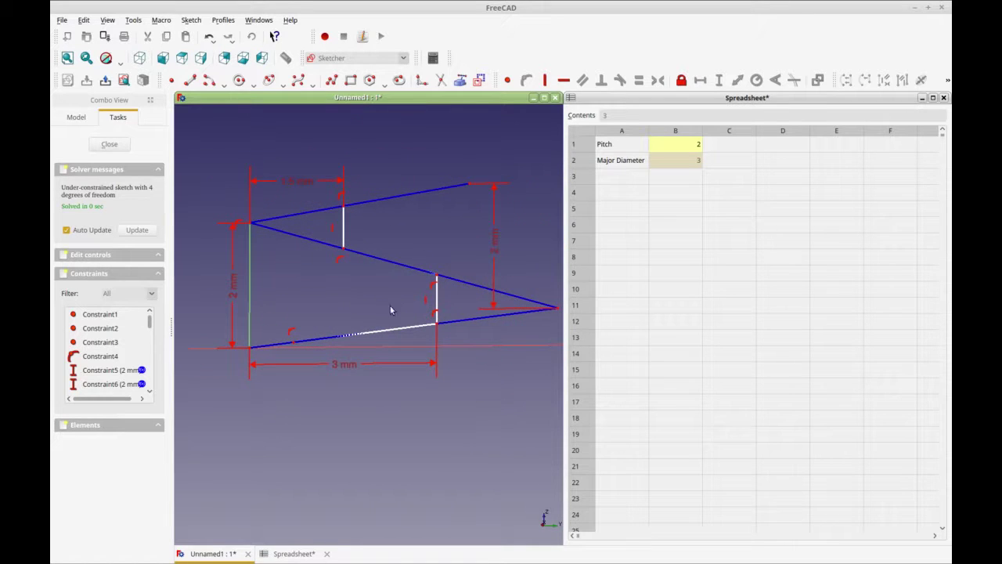
{"action": "mouse_move", "coordinate": [470, 185]}
{"action": "left_mouse_down"}
{"action": "mouse_move", "coordinate": [517, 180]}
{"action": "mouse_move", "coordinate": [505, 175]}
{"action": "left_mouse_up"}
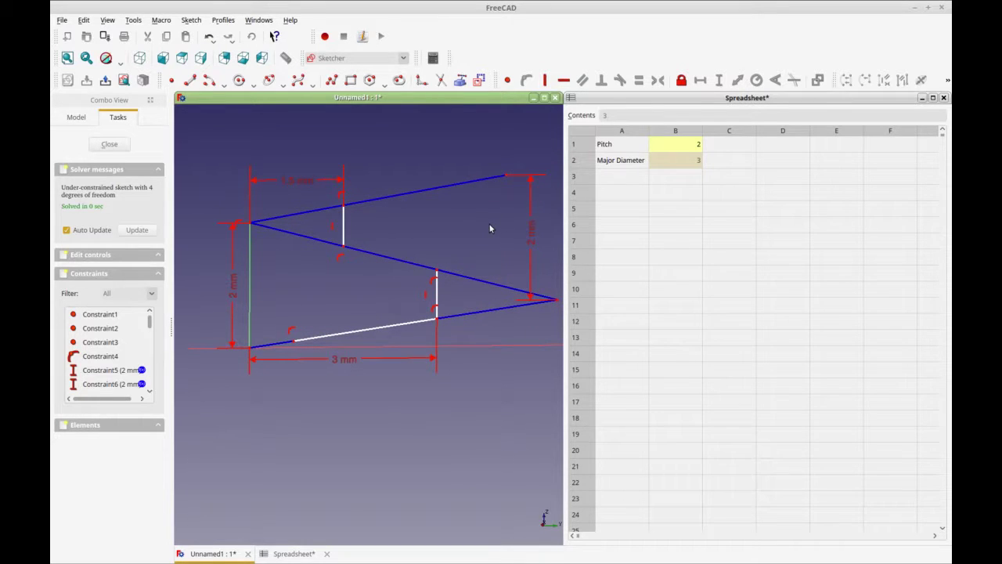
Constrain the vertical distance between the inner line's upper end and the lower sloped line's free end with Spreadsheet.pitch, and place the dimension outside the profile
{"action": "scroll", "coordinate": [299, 299], "scroll_direction": "down", "scroll_amount": 2}
{"action": "left_click_drag", "start_coordinate": [301, 298], "coordinate": [337, 287]}
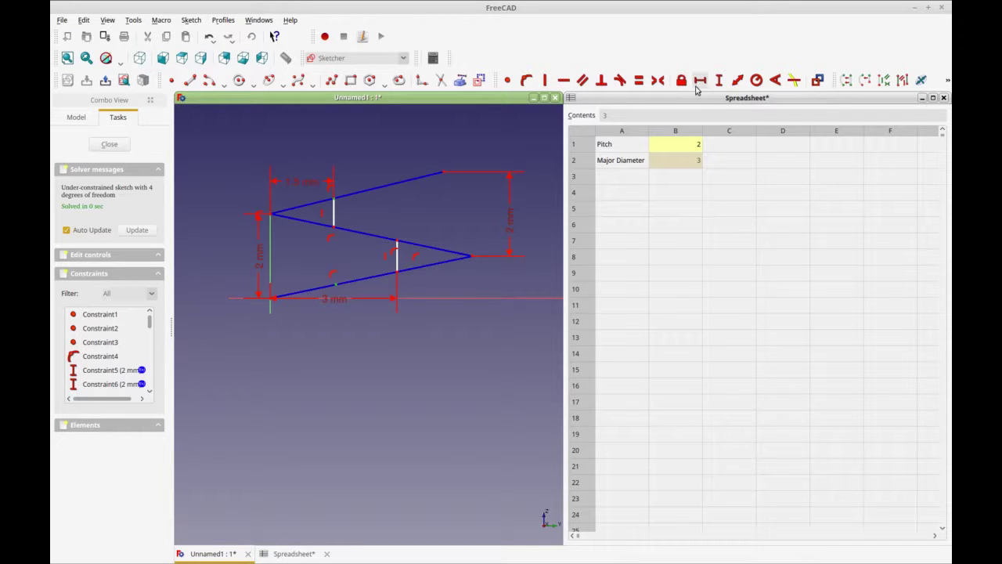
{"action": "left_click", "coordinate": [719, 79]}
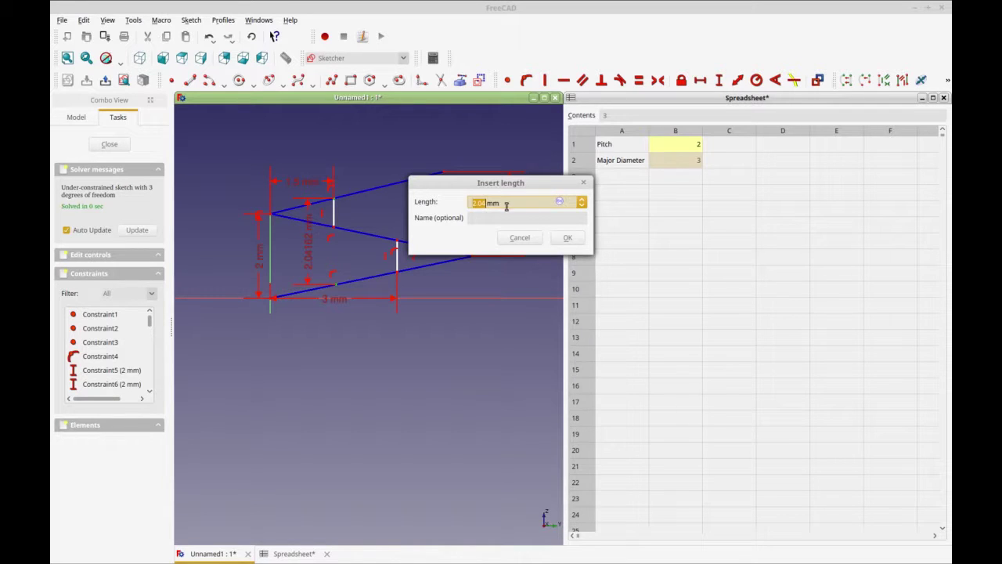
{"action": "left_click", "coordinate": [559, 201]}
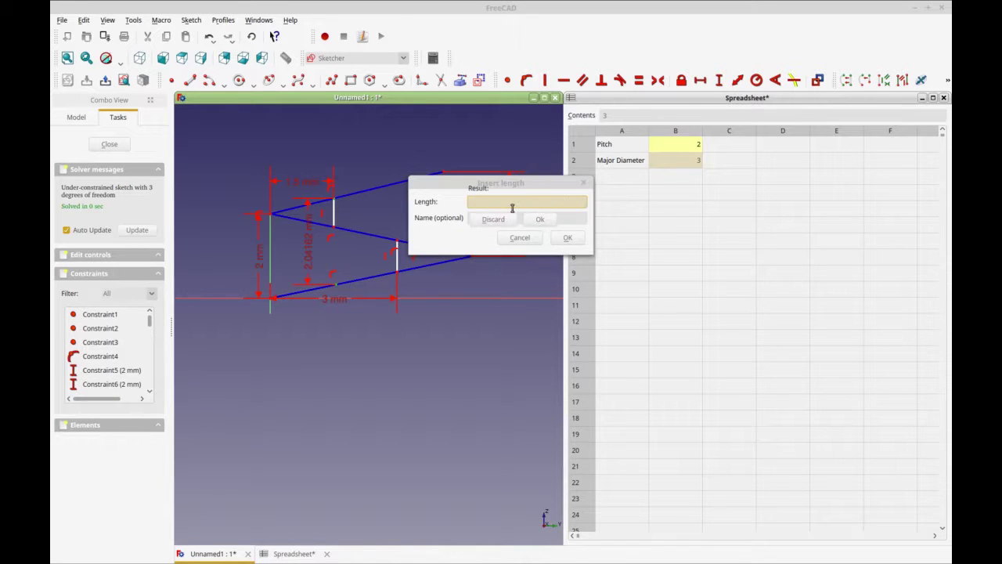
{"action": "type", "text": "s"}
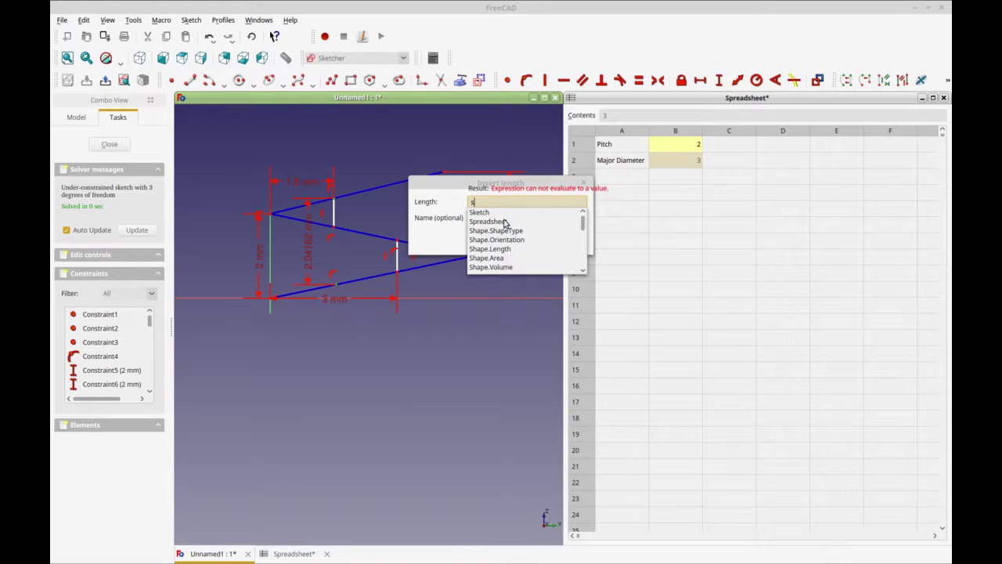
{"action": "left_click", "coordinate": [509, 221]}
{"action": "type", "text": "preadsheet.p"}
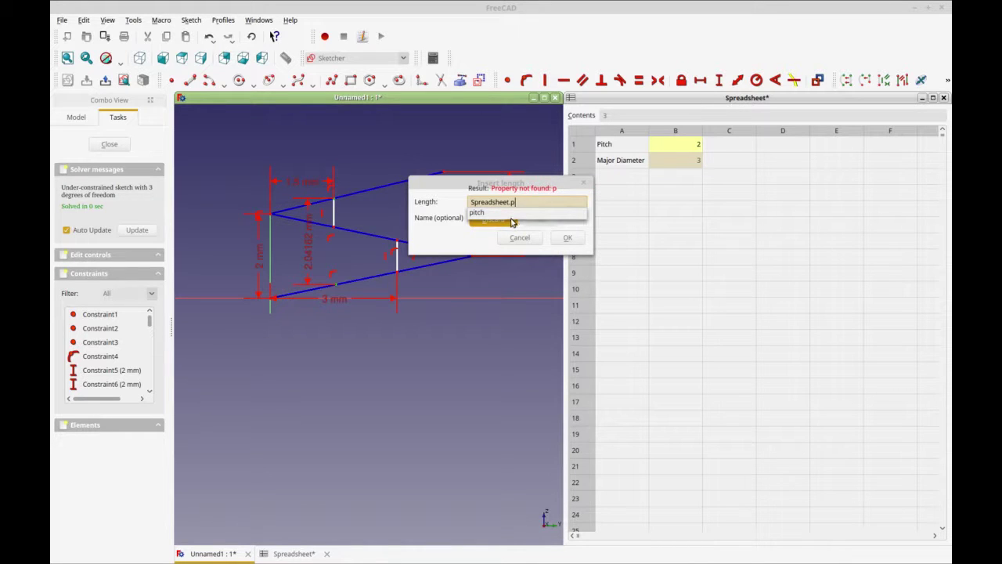
{"action": "left_click", "coordinate": [511, 213]}
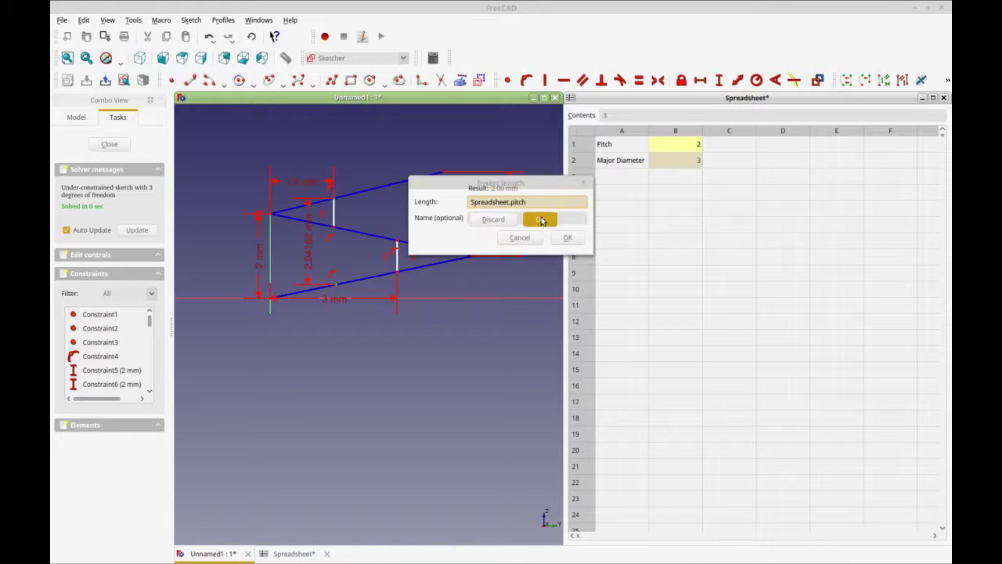
{"action": "left_click", "coordinate": [560, 243]}
{"action": "left_click", "coordinate": [567, 238]}
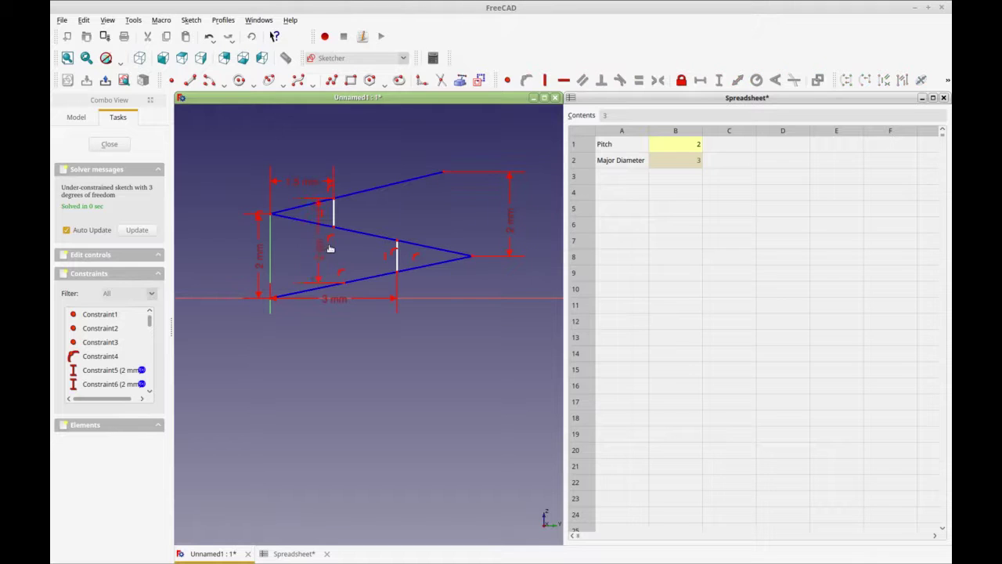
{"action": "left_click_drag", "start_coordinate": [356, 248], "coordinate": [431, 253]}
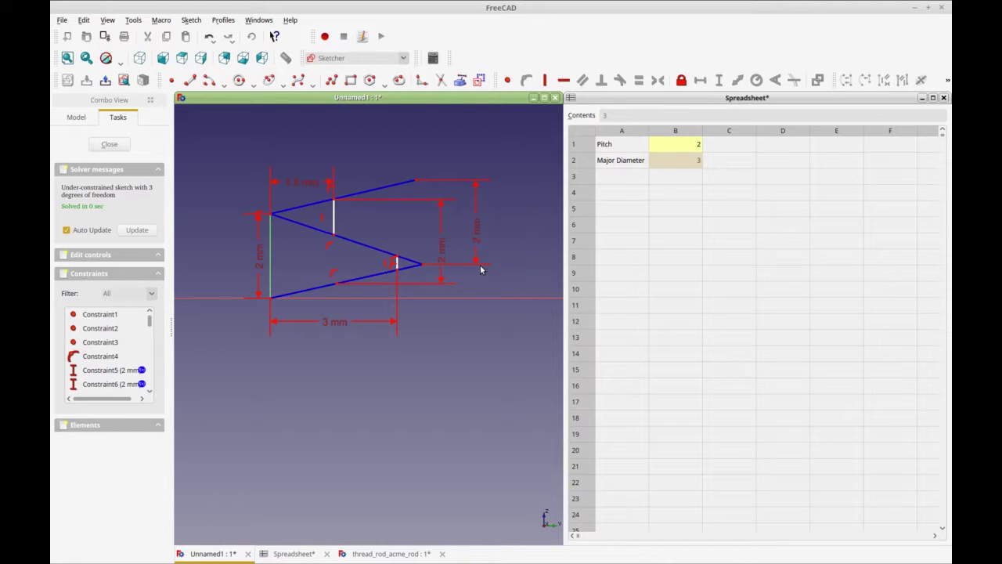
Constrain the angle between the lowest and middle construction lines to 30° and reposition its dimension between them
{"action": "left_click", "coordinate": [377, 276]}
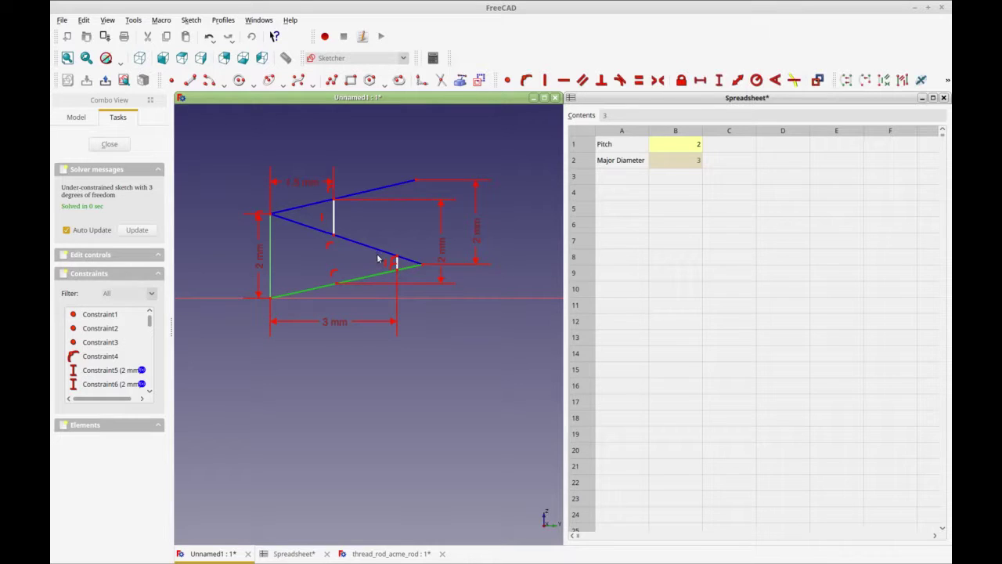
{"action": "left_click", "coordinate": [381, 253]}
{"action": "left_click", "coordinate": [773, 80]}
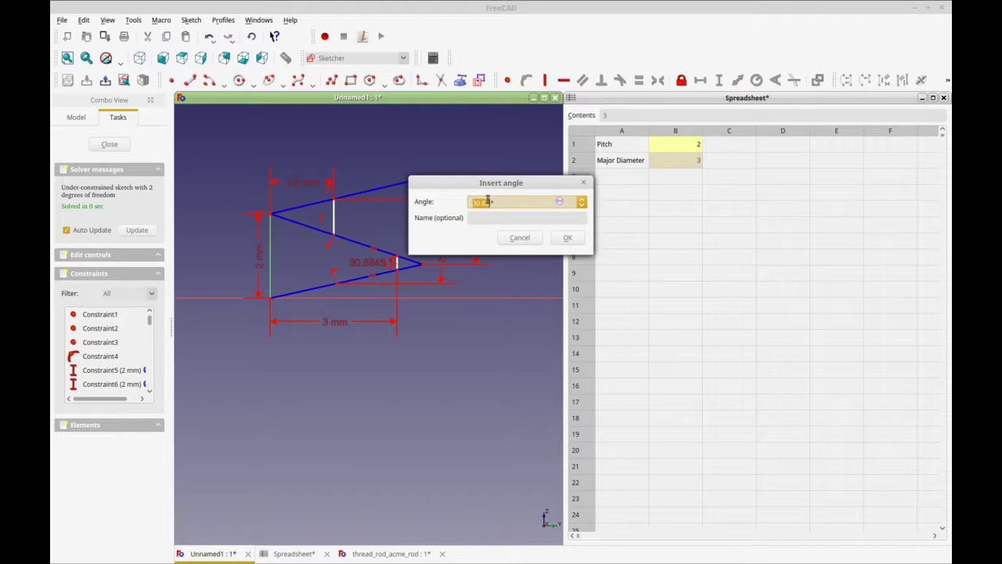
{"action": "type", "text": "30"}
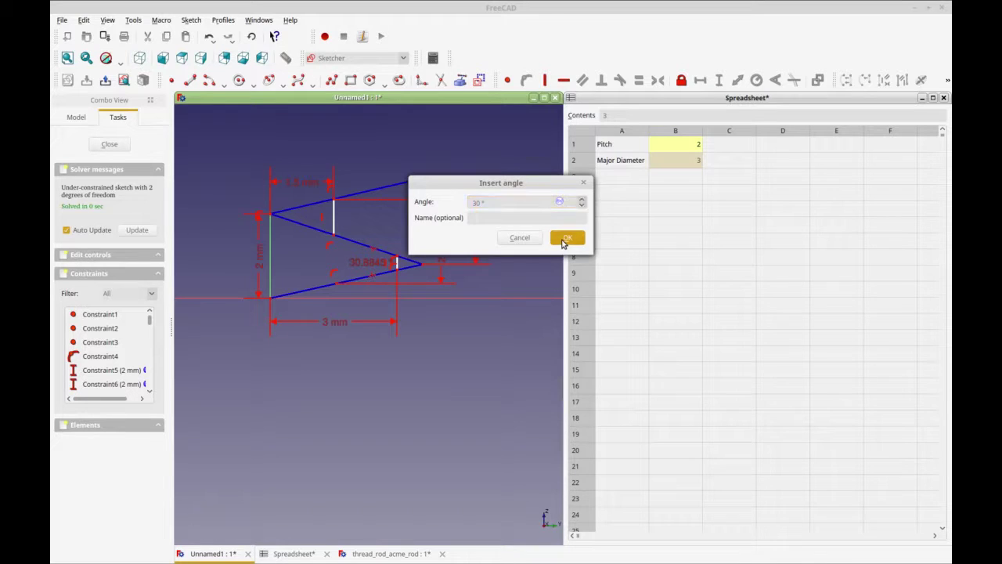
{"action": "left_click", "coordinate": [564, 239]}
{"action": "left_click_drag", "start_coordinate": [376, 269], "coordinate": [357, 267]}
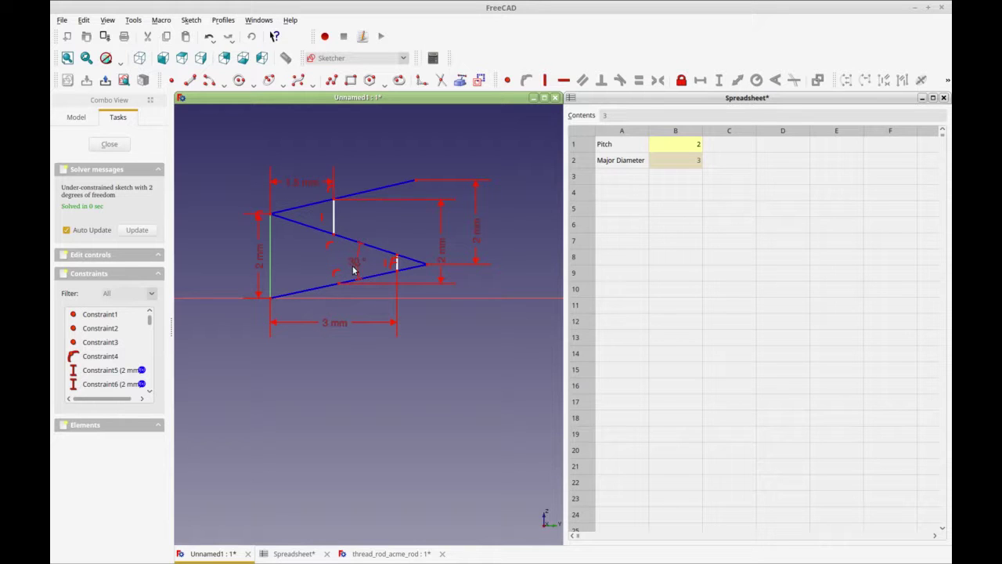
Constrain the three sloped construction lines to equal length
{"action": "left_click", "coordinate": [306, 291]}
{"action": "left_click", "coordinate": [312, 227]}
{"action": "left_click", "coordinate": [375, 189]}
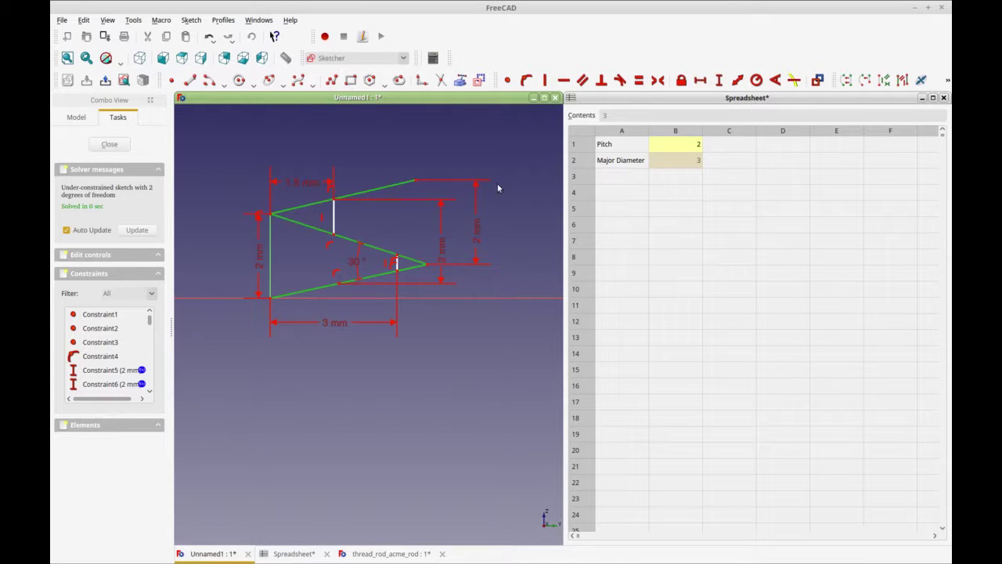
{"action": "left_click", "coordinate": [638, 81]}
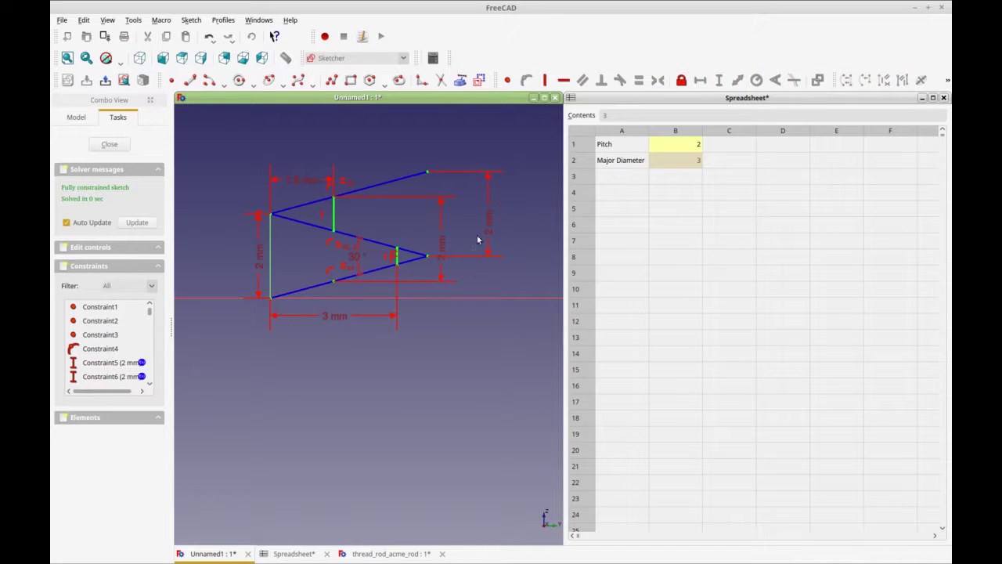
{"action": "left_click_drag", "start_coordinate": [429, 259], "coordinate": [431, 180]}
Test the parametric sketch by setting the spreadsheet's Pitch to 4 and Major Diameter to 6
{"action": "double_click", "coordinate": [668, 146]}
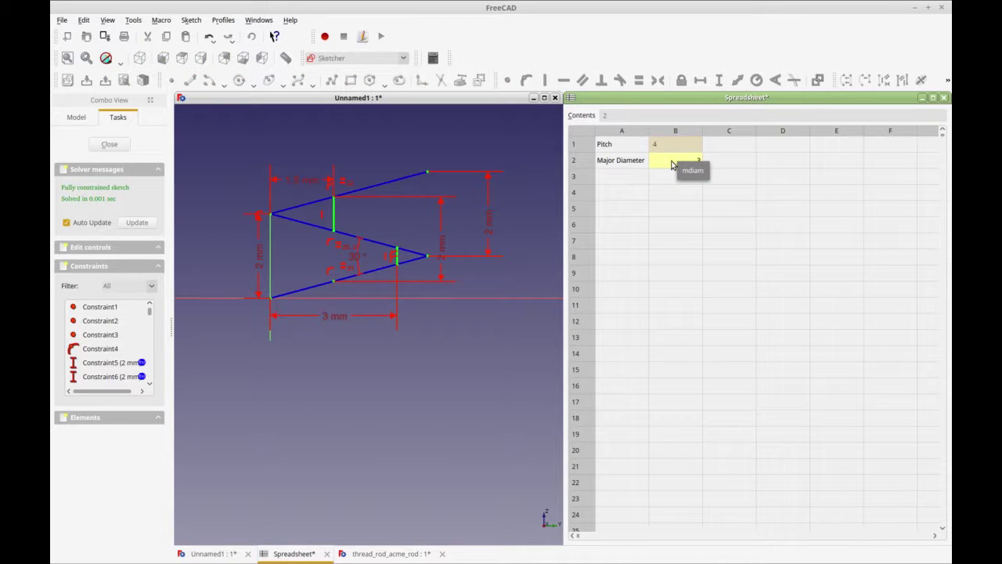
{"action": "key", "text": "Return"}
{"action": "double_click", "coordinate": [676, 161]}
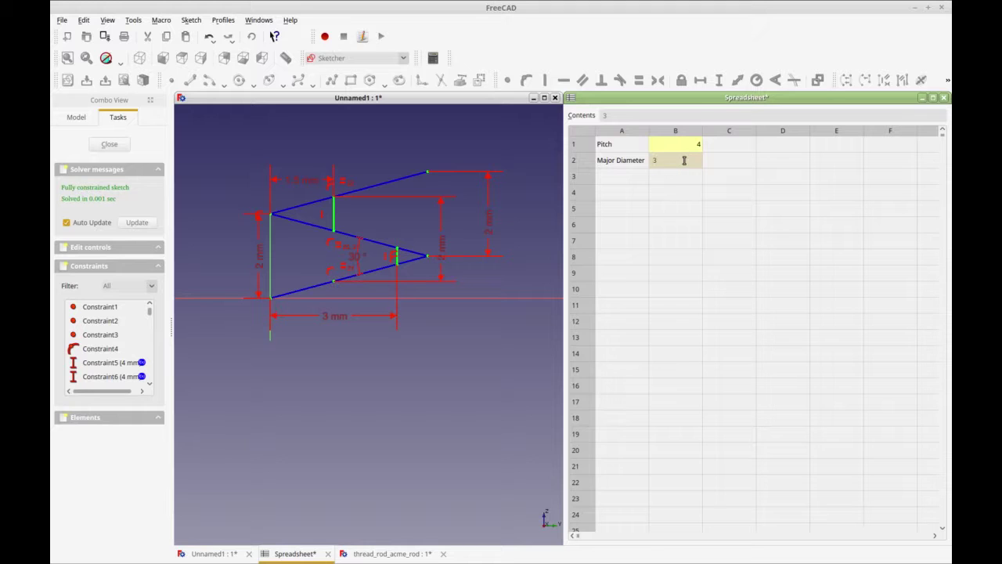
{"action": "left_click_drag", "start_coordinate": [684, 159], "coordinate": [646, 166]}
{"action": "type", "text": "6"}
{"action": "key", "text": "Return"}
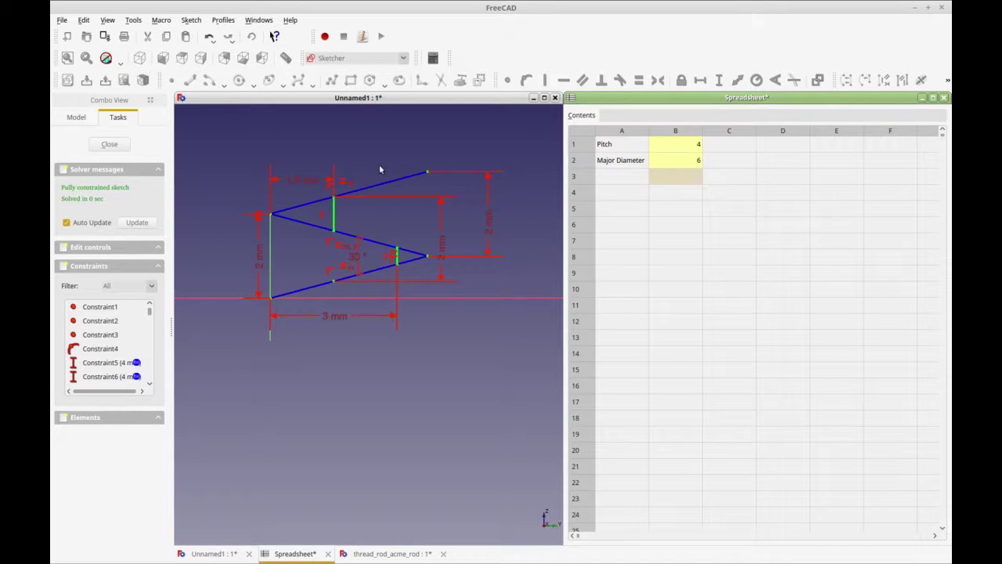
Close the sketch, make it visible, and reopen it for editing to check the updated thread profile
{"action": "left_click", "coordinate": [109, 144]}
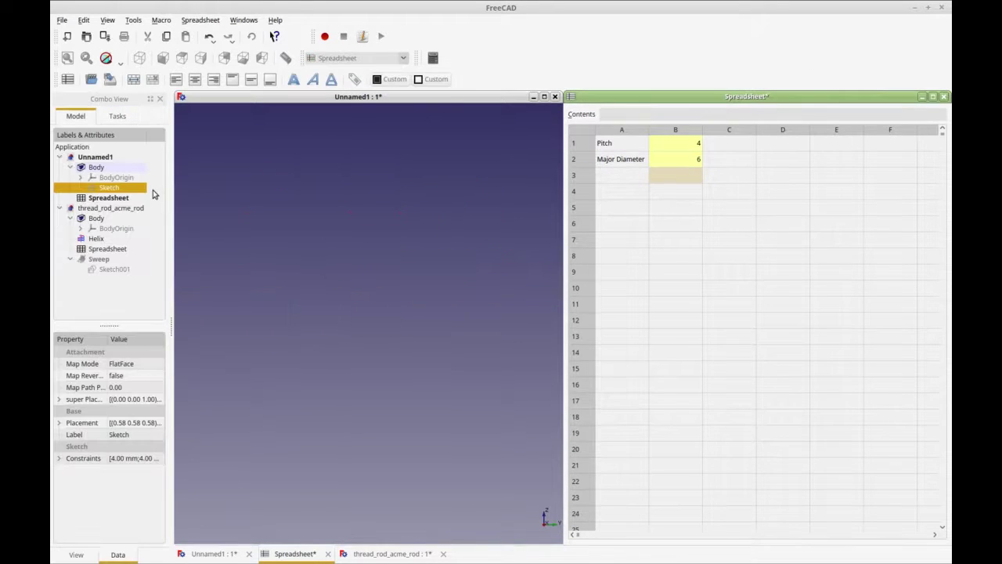
{"action": "key", "text": "space"}
{"action": "double_click", "coordinate": [126, 193]}
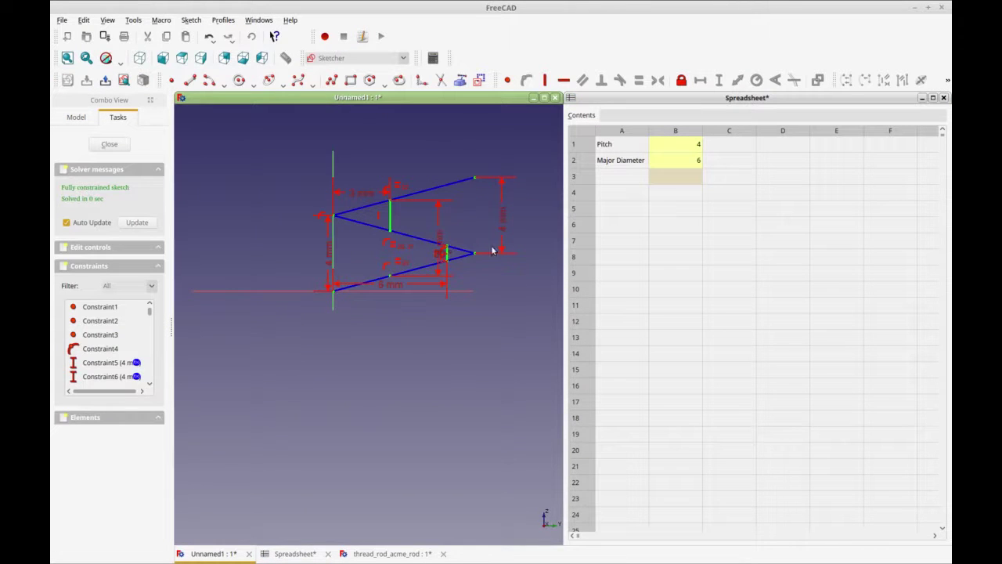
{"action": "scroll", "coordinate": [530, 294], "scroll_direction": "up", "scroll_amount": 2}
{"action": "middle_click_drag", "start_coordinate": [482, 317], "coordinate": [504, 358]}
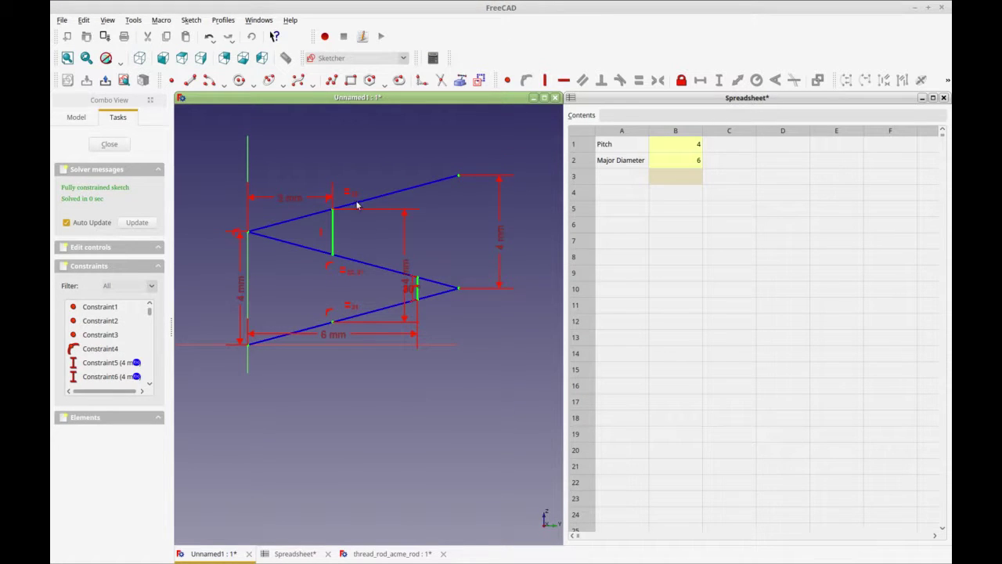
Set the spreadsheet's Pitch to 2 and Major Diameter to 3, and close the sketch
{"action": "left_click", "coordinate": [688, 148]}
{"action": "type", "text": "2"}
{"action": "key", "text": "Return"}
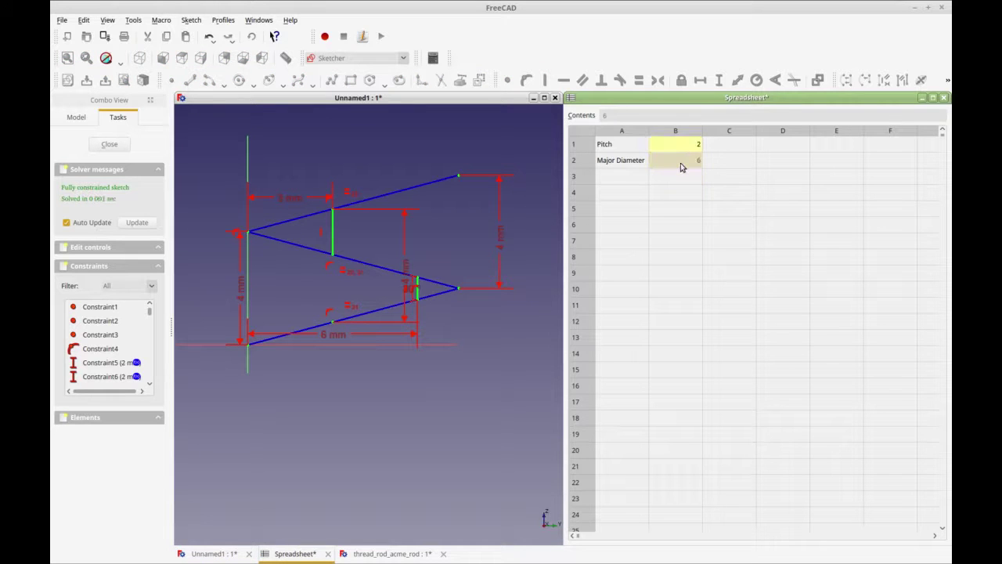
{"action": "type", "text": "3"}
{"action": "key", "text": "Return"}
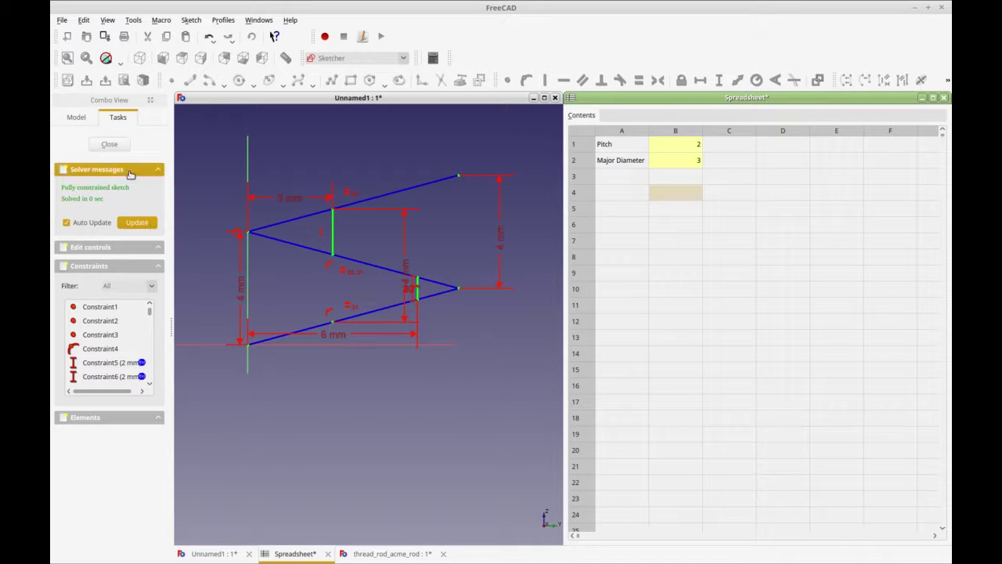
{"action": "left_click", "coordinate": [110, 145]}
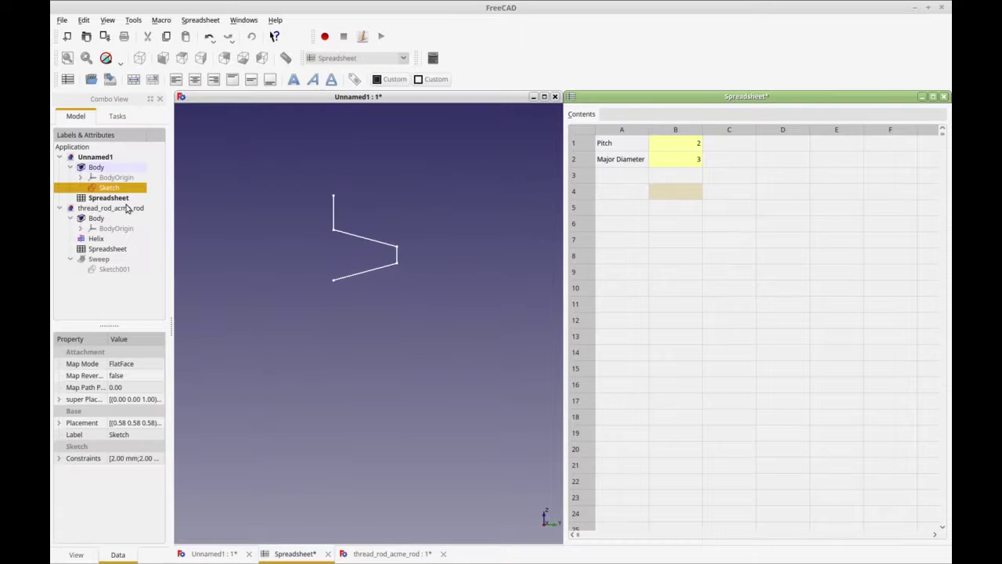
Reopen the thread-profile sketch to check its constraints, close it, and maximize the 3D view
{"action": "double_click", "coordinate": [120, 189]}
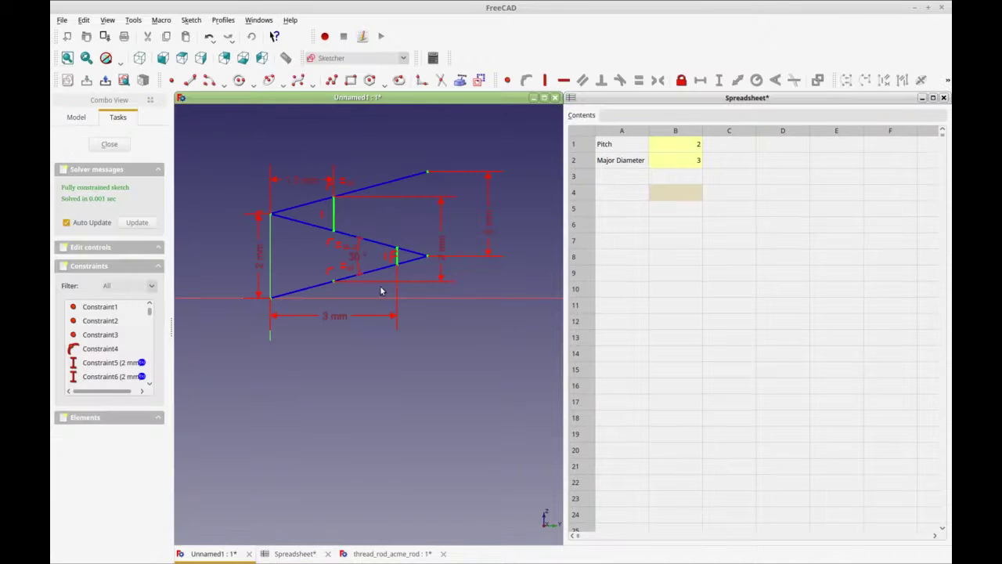
{"action": "left_click", "coordinate": [104, 148]}
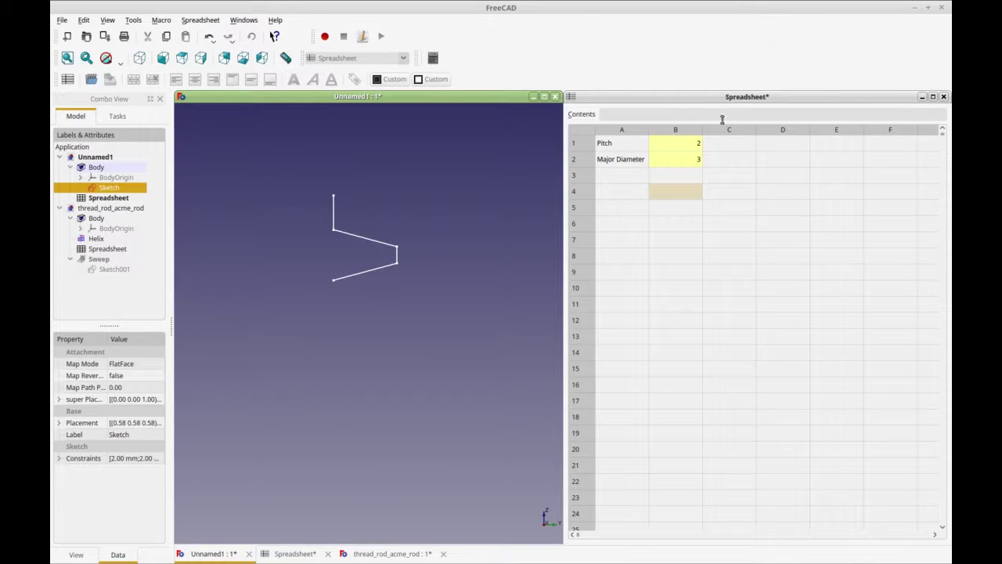
{"action": "left_click", "coordinate": [545, 97]}
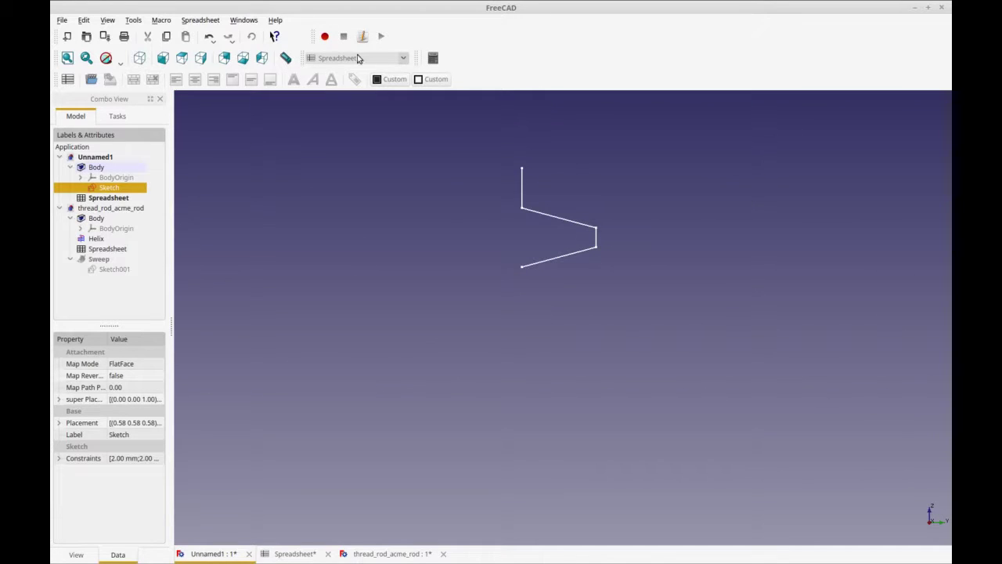
Switch to the Part workbench and create a right-handed helix primitive with 1 mm pitch, 2 mm height and 1 mm radius
{"action": "left_click", "coordinate": [403, 59]}
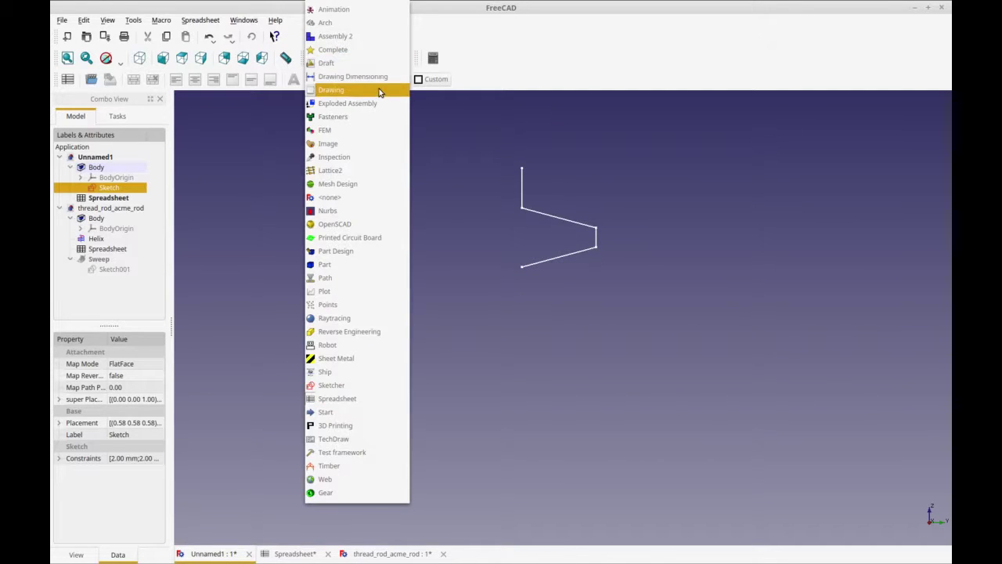
{"action": "left_click", "coordinate": [367, 260]}
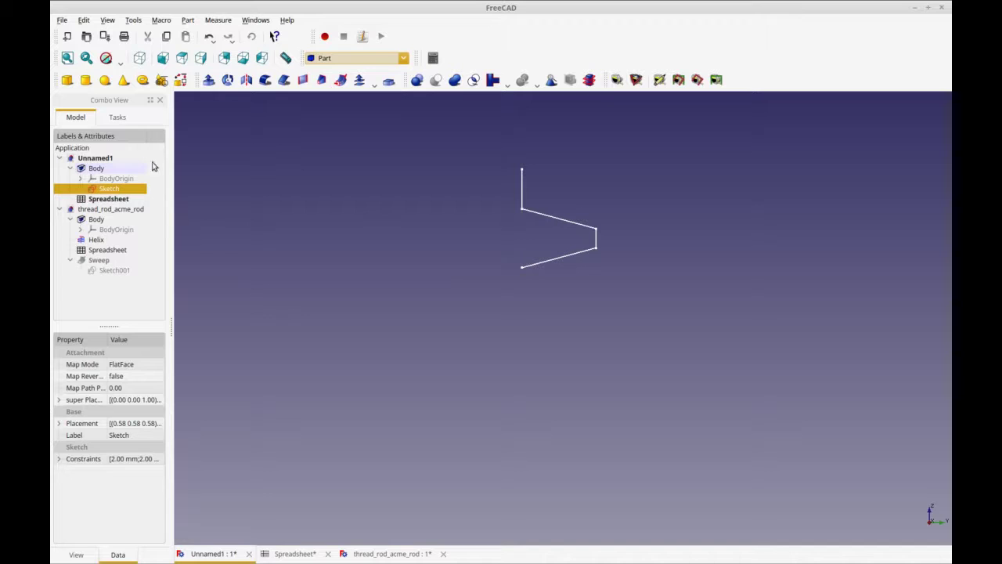
{"action": "left_click", "coordinate": [162, 82]}
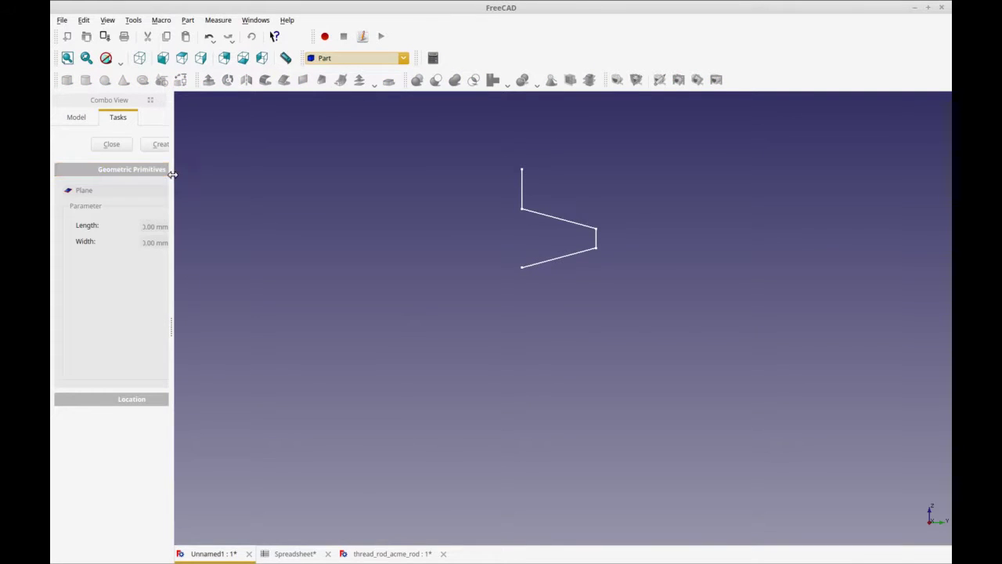
{"action": "left_click", "coordinate": [222, 193]}
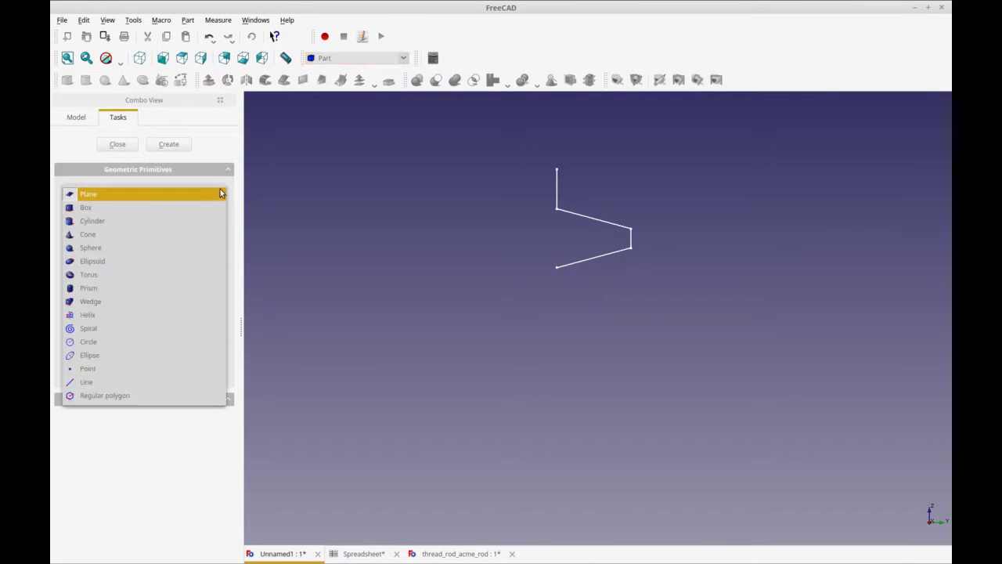
{"action": "left_click", "coordinate": [160, 321]}
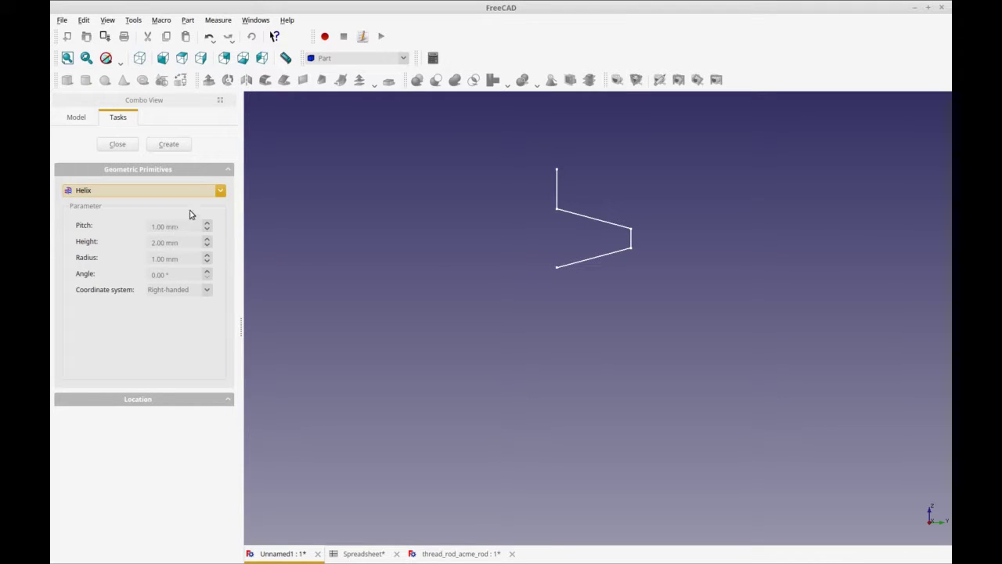
{"action": "left_click", "coordinate": [209, 227]}
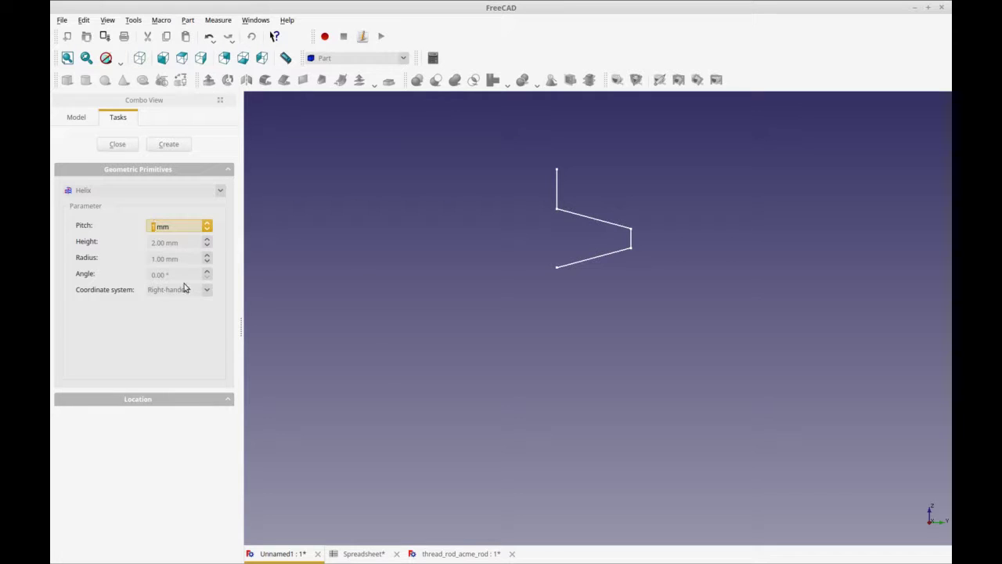
{"action": "left_click", "coordinate": [170, 147]}
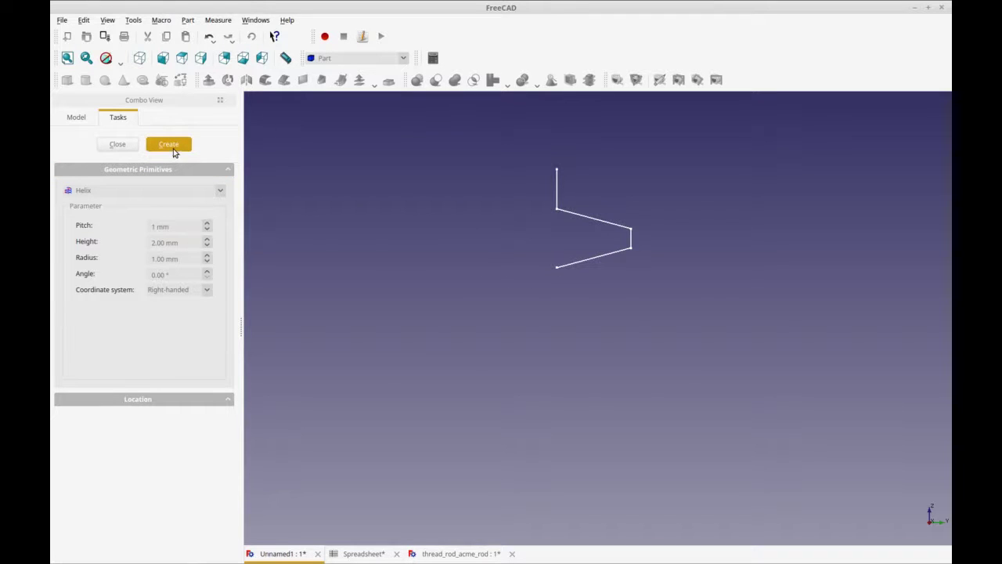
{"action": "left_click", "coordinate": [119, 147]}
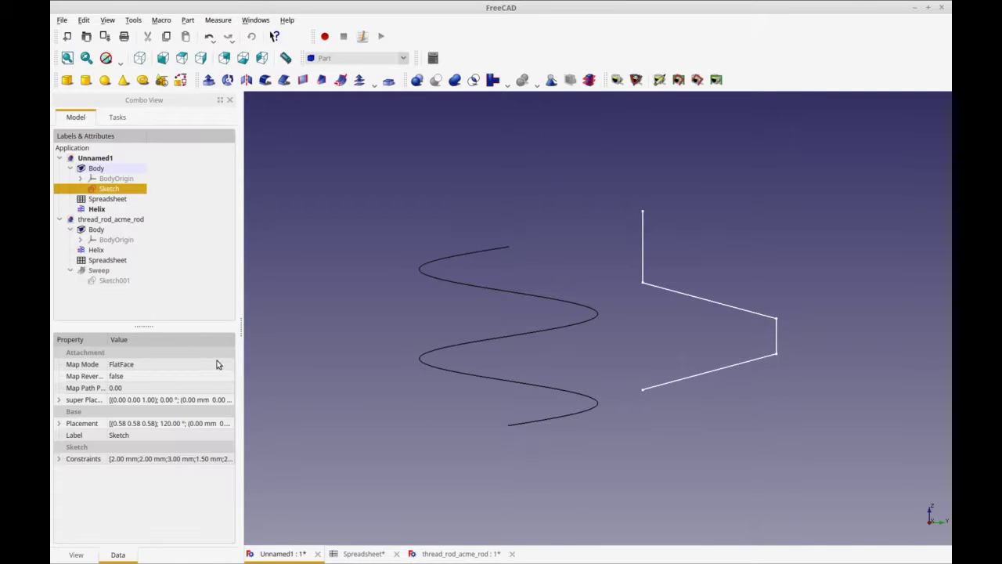
Select the new helix and link its pitch to the expression Spreadsheet.pitch
{"action": "left_click", "coordinate": [538, 420]}
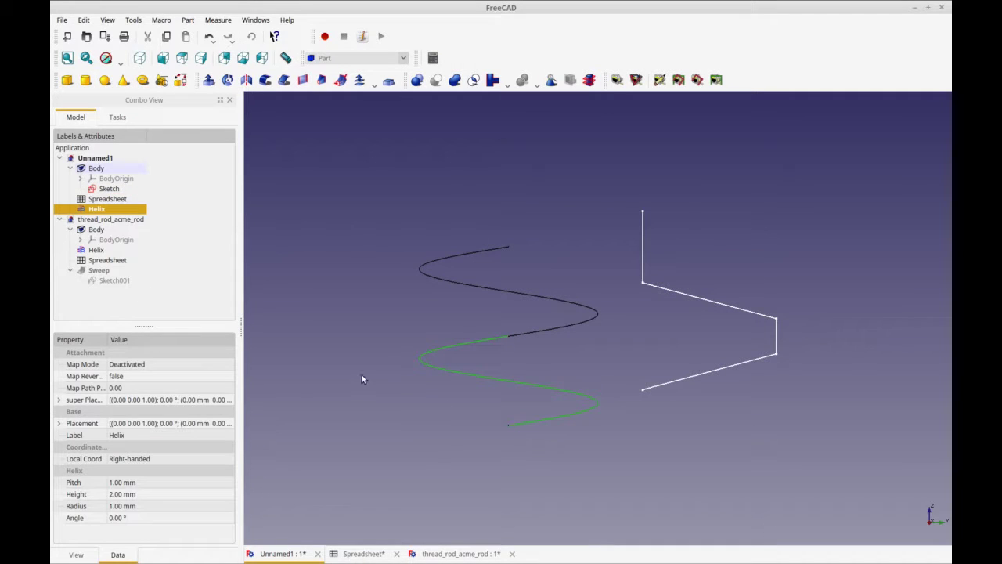
{"action": "left_click", "coordinate": [559, 328]}
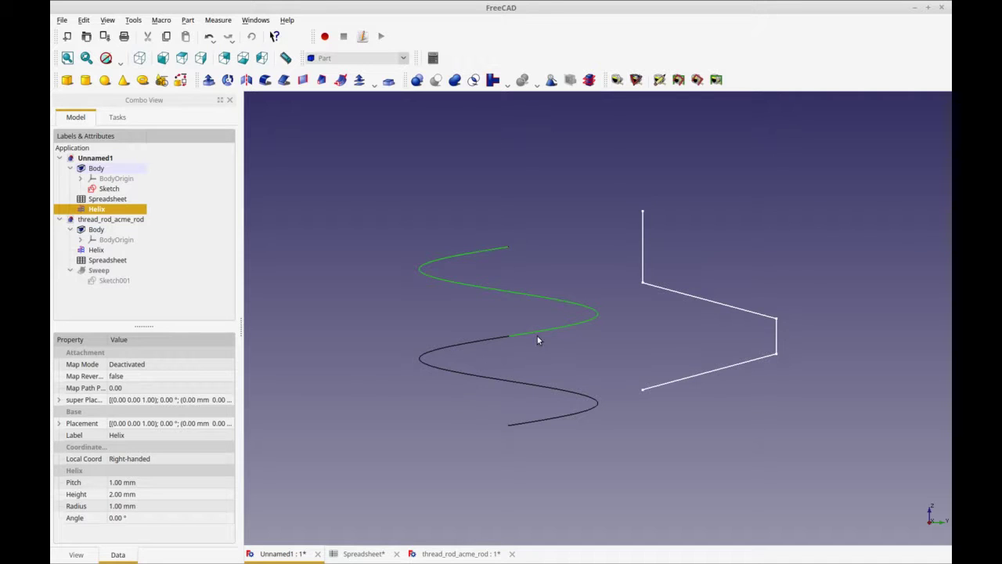
{"action": "double_click", "coordinate": [538, 304]}
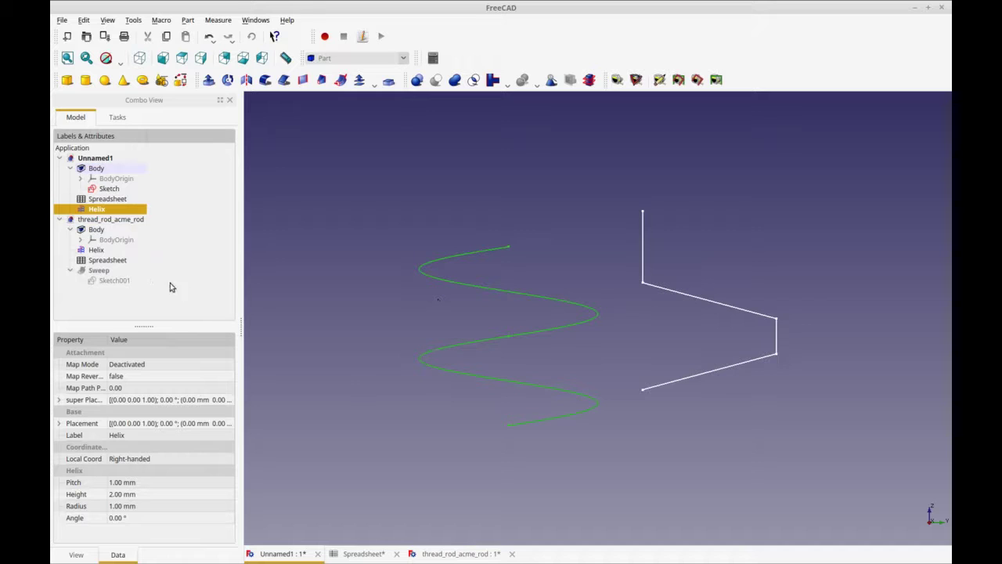
{"action": "left_click", "coordinate": [282, 308]}
{"action": "left_click", "coordinate": [122, 210]}
{"action": "left_click", "coordinate": [177, 483]}
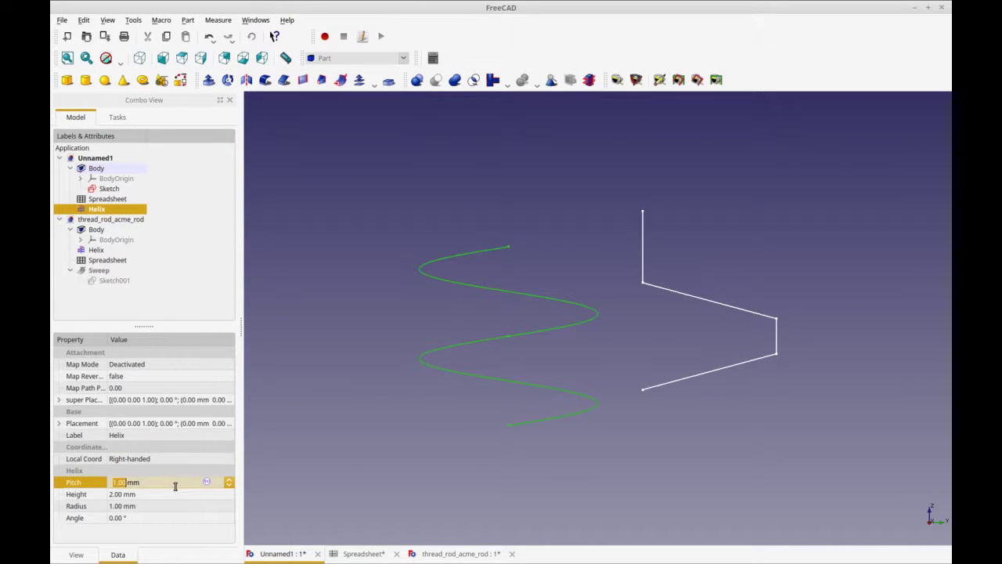
{"action": "left_click", "coordinate": [207, 481]}
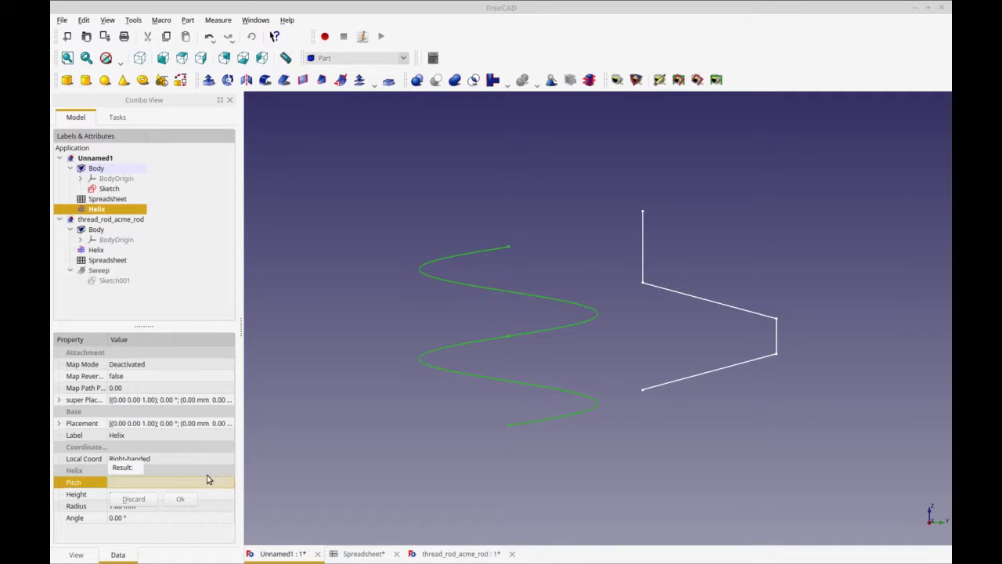
{"action": "type", "text": "sp"}
{"action": "left_click", "coordinate": [177, 492]}
{"action": "type", "text": "preadsheet.p"}
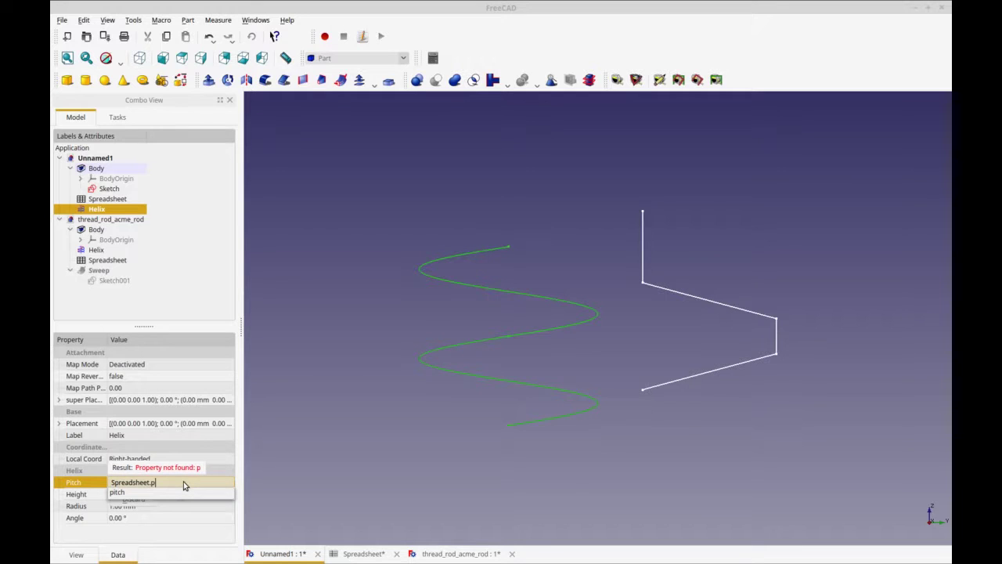
{"action": "left_click", "coordinate": [186, 492]}
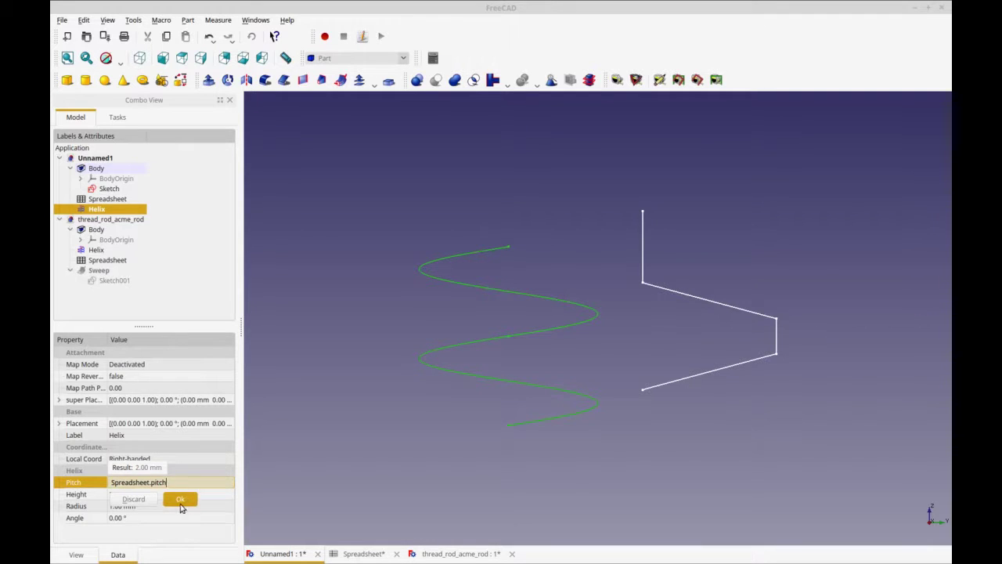
{"action": "left_click", "coordinate": [187, 499]}
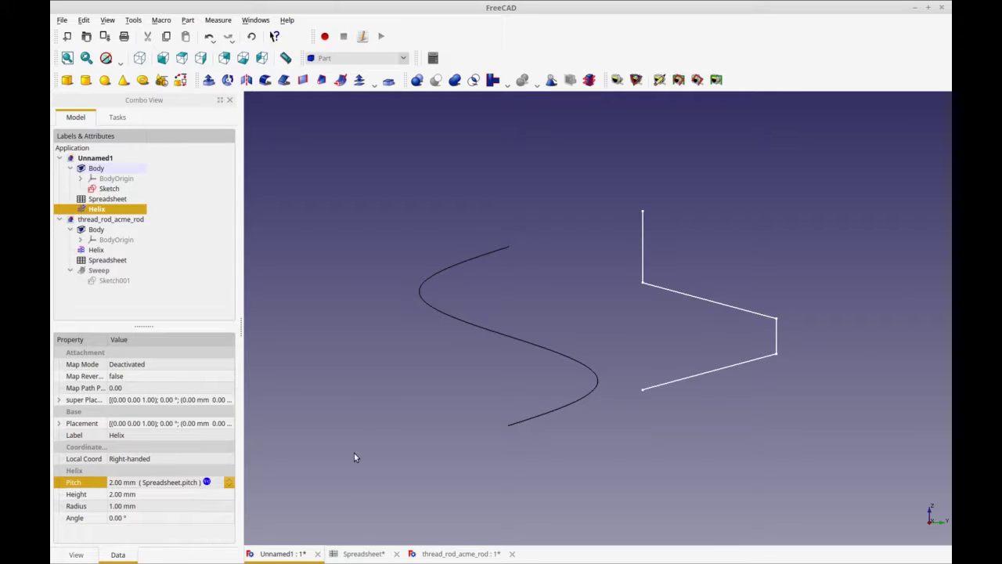
Link the helix's radius to the expression Spreadsheet.mdiam
{"action": "middle_click_drag", "start_coordinate": [600, 458], "coordinate": [604, 426]}
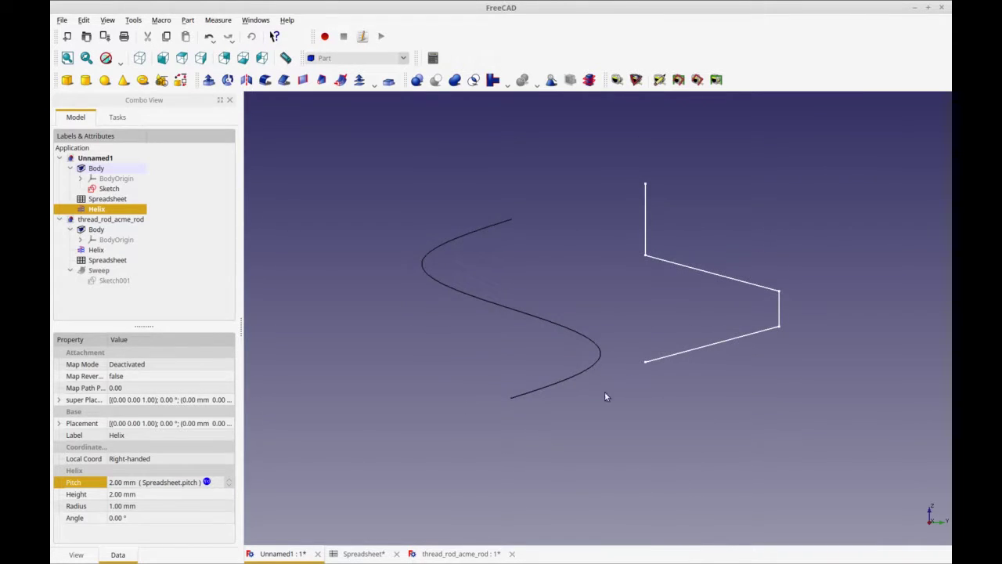
{"action": "left_click", "coordinate": [149, 507]}
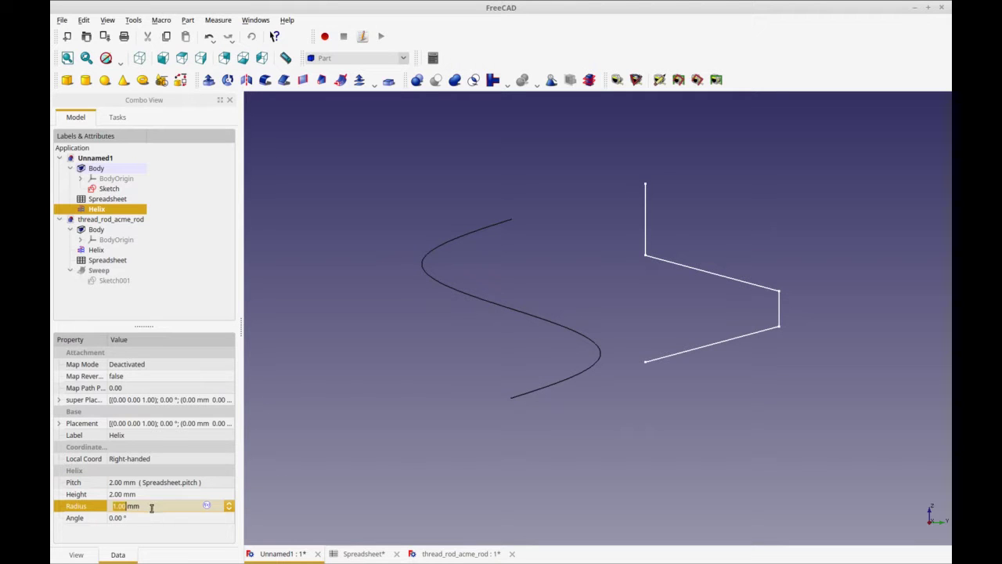
{"action": "left_click", "coordinate": [207, 507]}
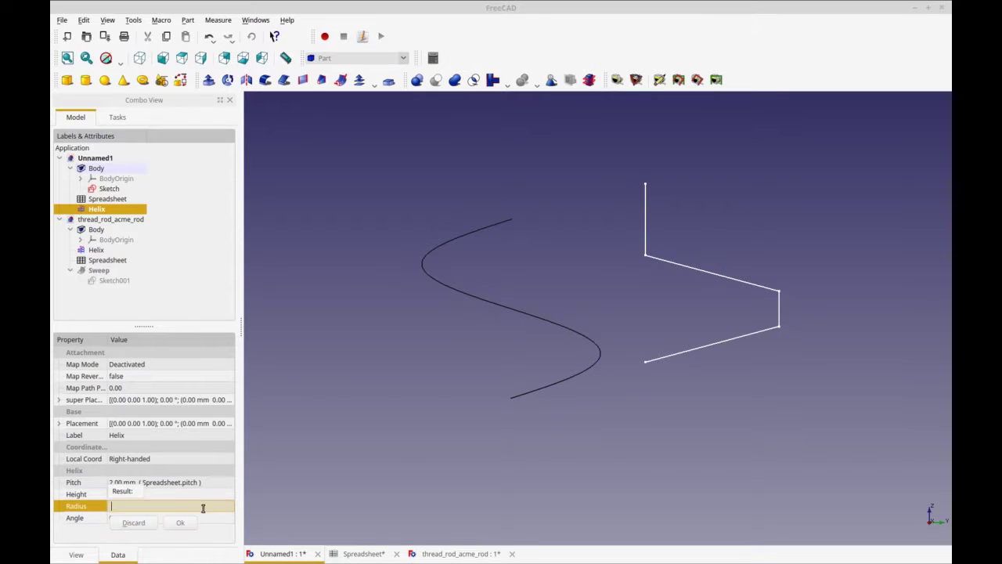
{"action": "type", "text": "spr"}
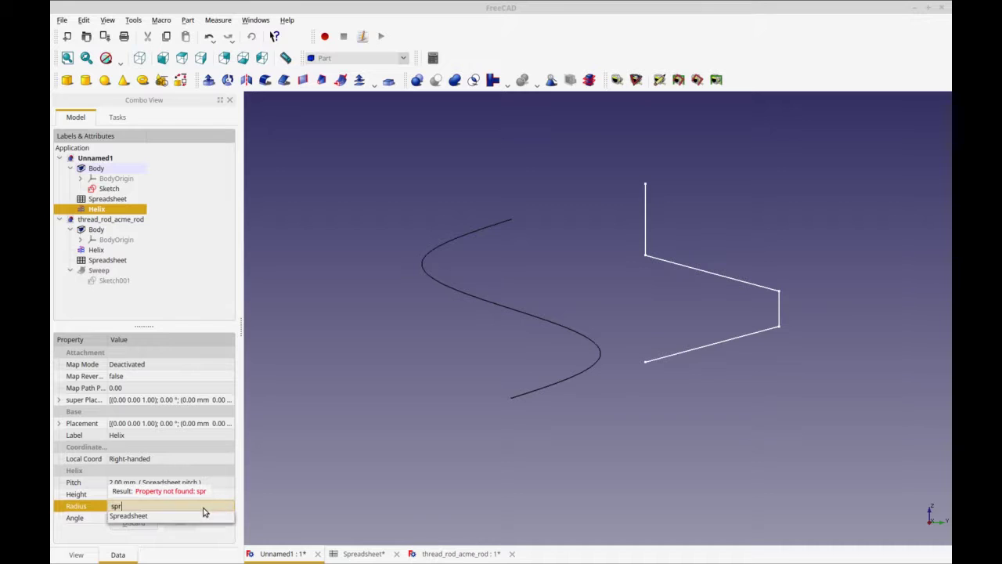
{"action": "left_click", "coordinate": [204, 514]}
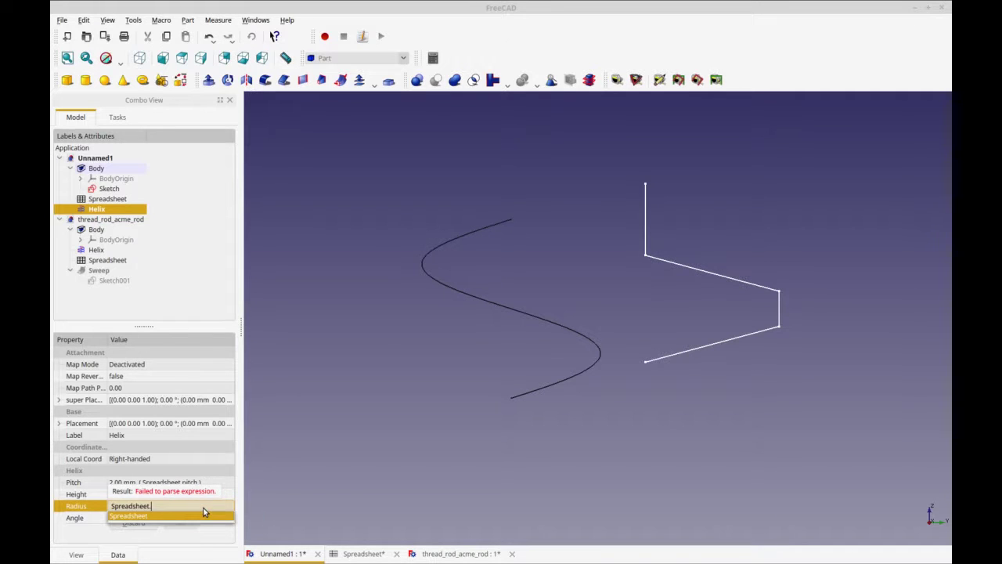
{"action": "left_click", "coordinate": [204, 507]}
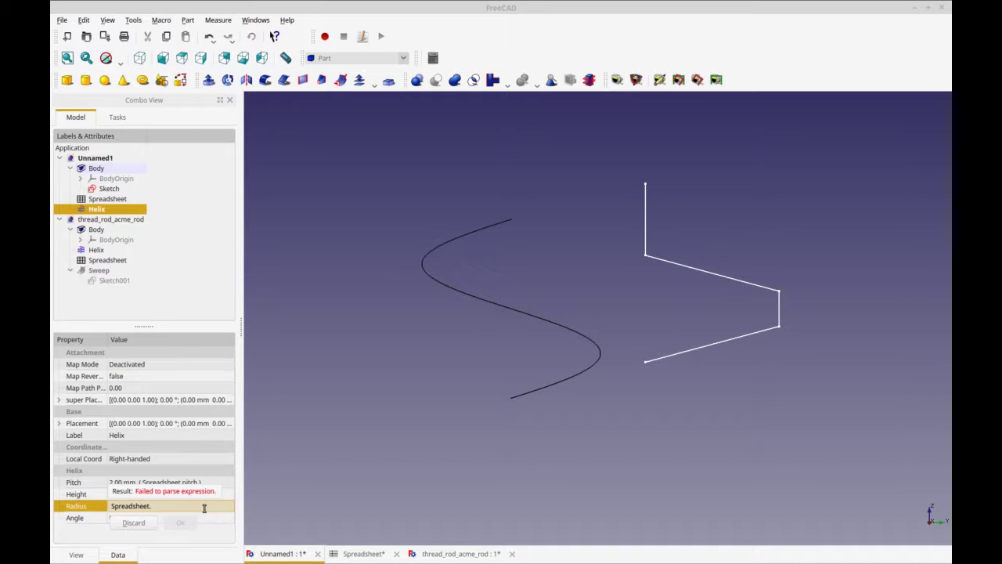
{"action": "type", "text": "md"}
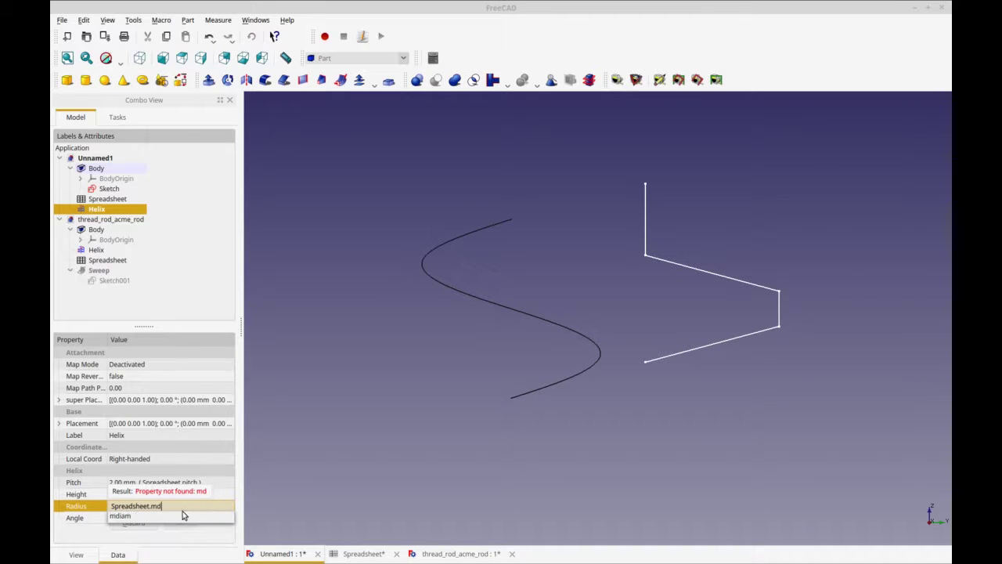
{"action": "left_click", "coordinate": [182, 516]}
{"action": "left_click", "coordinate": [191, 521]}
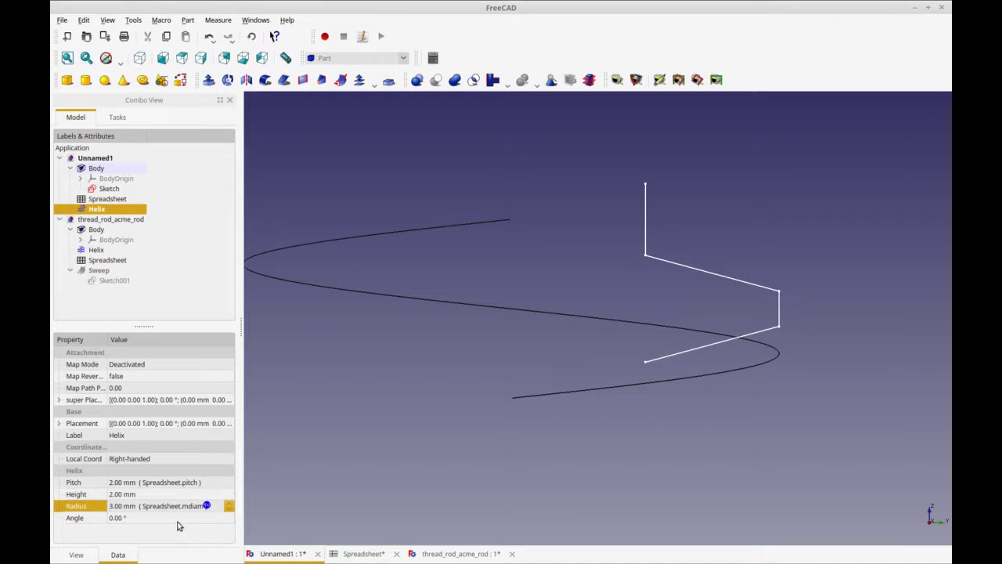
Raise the helix's height in small increments up to 4 mm
{"action": "mouse_move", "coordinate": [634, 404]}
{"action": "middle_mouse_down"}
{"action": "mouse_move", "coordinate": [642, 398]}
{"action": "mouse_move", "coordinate": [555, 421]}
{"action": "middle_mouse_up"}
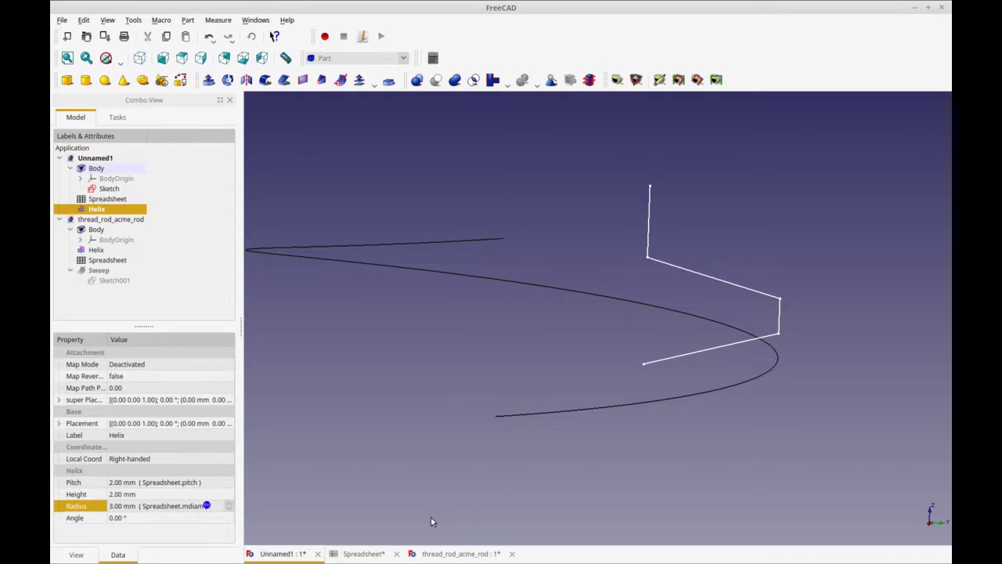
{"action": "middle_click_drag", "start_coordinate": [365, 342], "coordinate": [470, 372]}
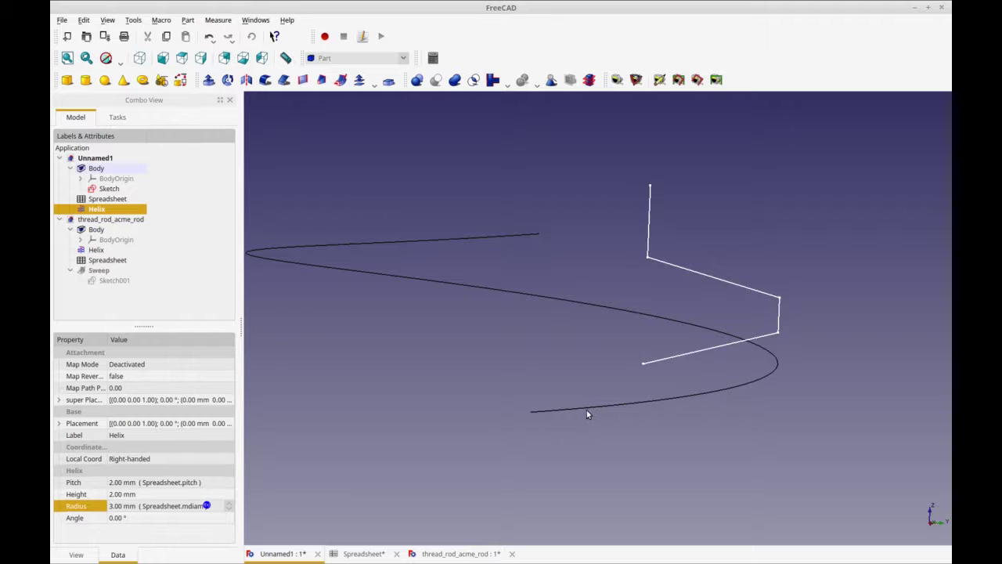
{"action": "mouse_move", "coordinate": [747, 373]}
{"action": "middle_mouse_down"}
{"action": "mouse_move", "coordinate": [765, 384]}
{"action": "mouse_move", "coordinate": [784, 325]}
{"action": "middle_mouse_up"}
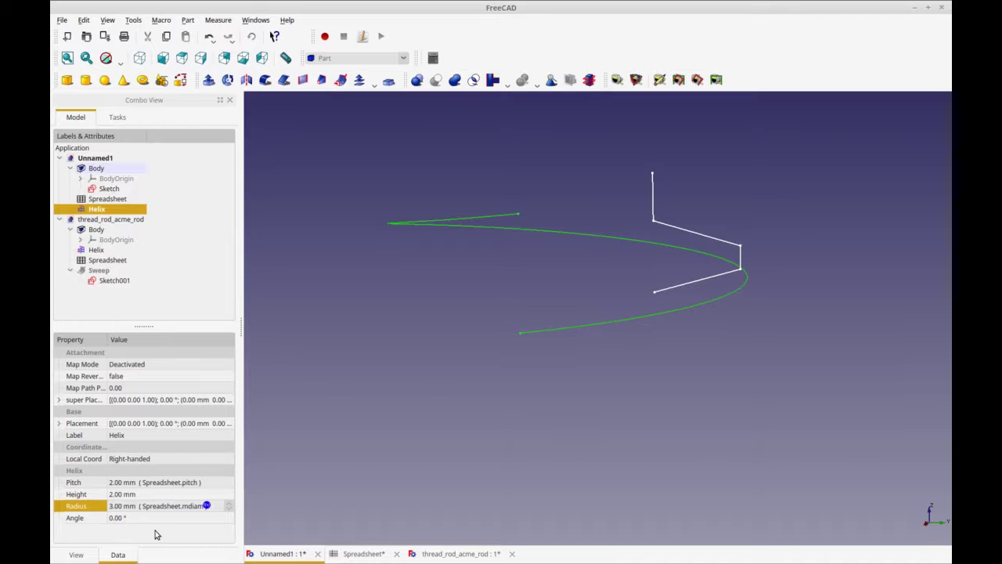
{"action": "left_click", "coordinate": [148, 494]}
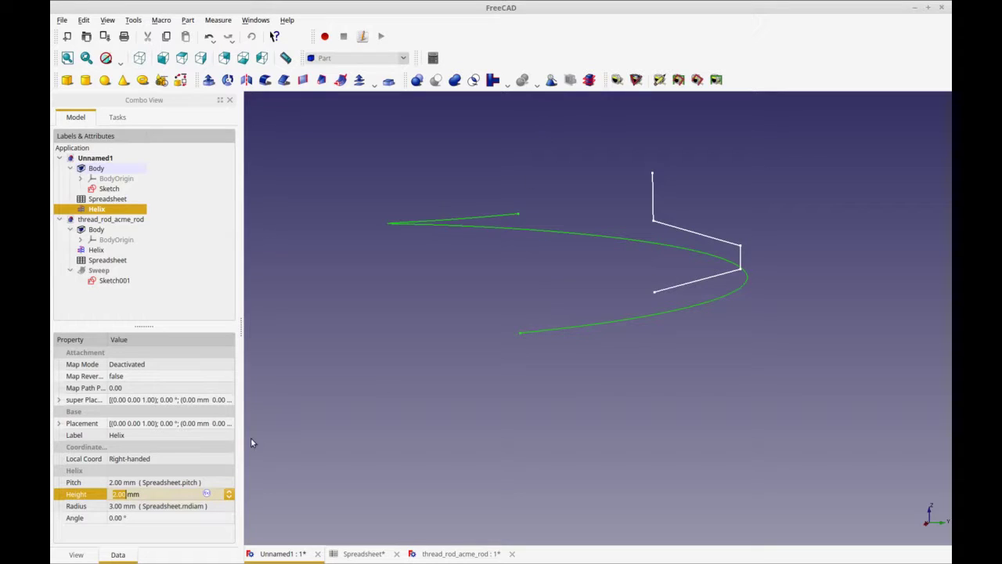
{"action": "left_click", "coordinate": [229, 493]}
{"action": "left_click", "coordinate": [229, 494]}
{"action": "left_click", "coordinate": [229, 493]}
{"action": "left_click", "coordinate": [228, 493]}
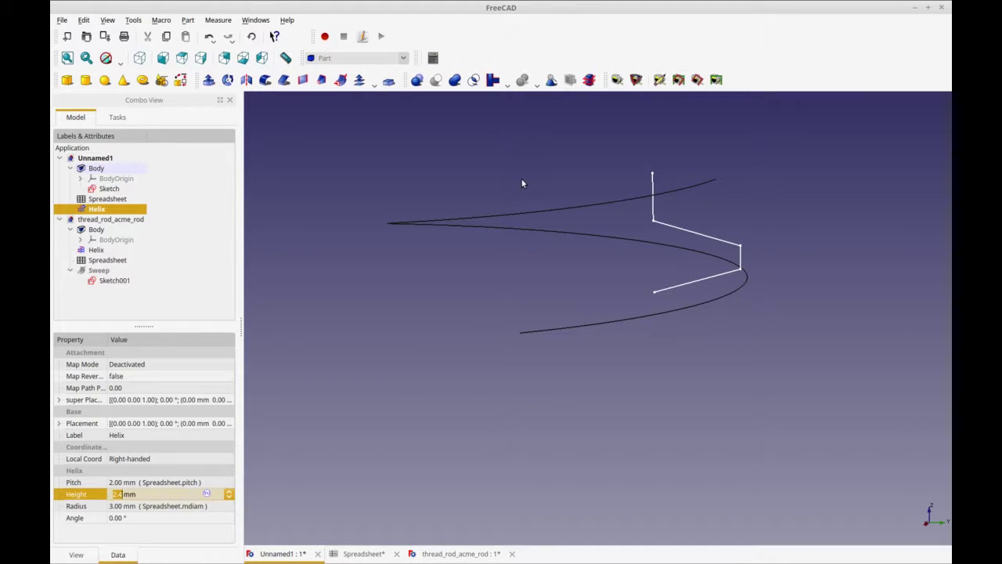
{"action": "left_click", "coordinate": [229, 492]}
{"action": "left_click", "coordinate": [229, 492]}
{"action": "left_click", "coordinate": [230, 492]}
{"action": "left_click", "coordinate": [230, 494]}
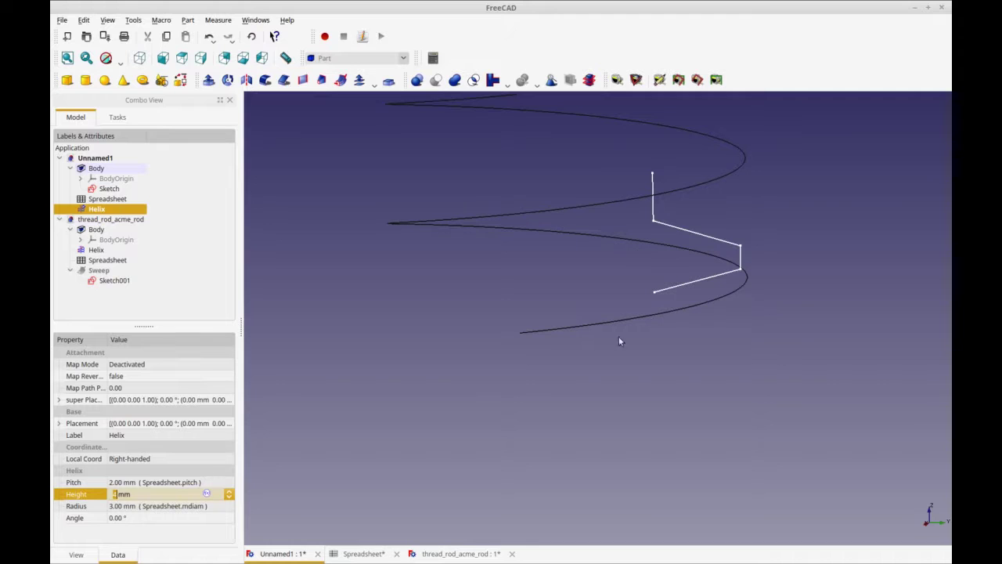
{"action": "type", "text": "4"}
Set the helix's height to 6 mm and open its angle value for editing
{"action": "left_click", "coordinate": [230, 494]}
{"action": "left_click", "coordinate": [229, 493]}
{"action": "left_click", "coordinate": [230, 492]}
{"action": "left_click", "coordinate": [230, 492]}
{"action": "left_click", "coordinate": [229, 492]}
{"action": "left_click", "coordinate": [229, 493]}
{"action": "left_click", "coordinate": [226, 480]}
{"action": "left_click", "coordinate": [141, 519]}
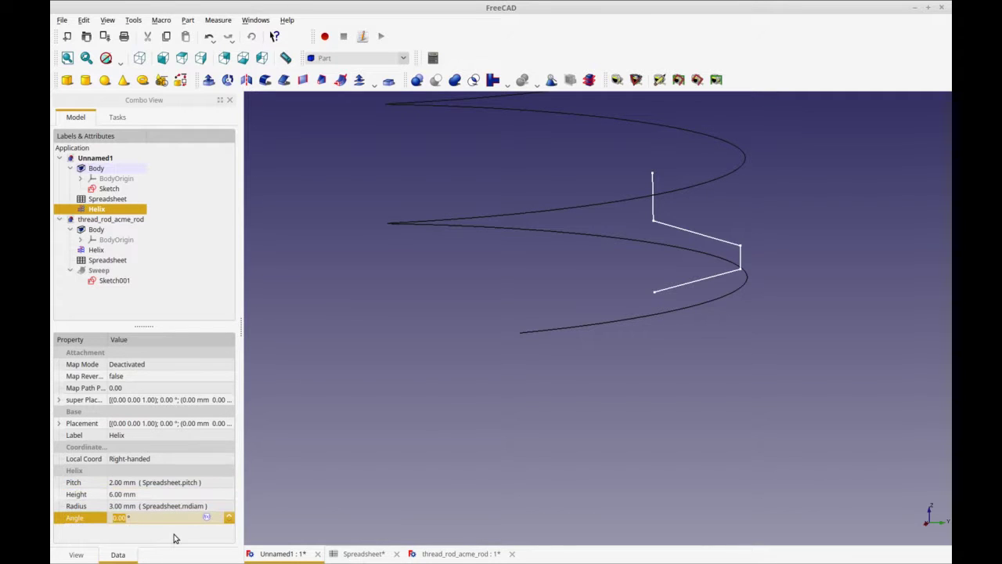
{"action": "scroll", "coordinate": [452, 441], "scroll_direction": "down", "scroll_amount": 2}
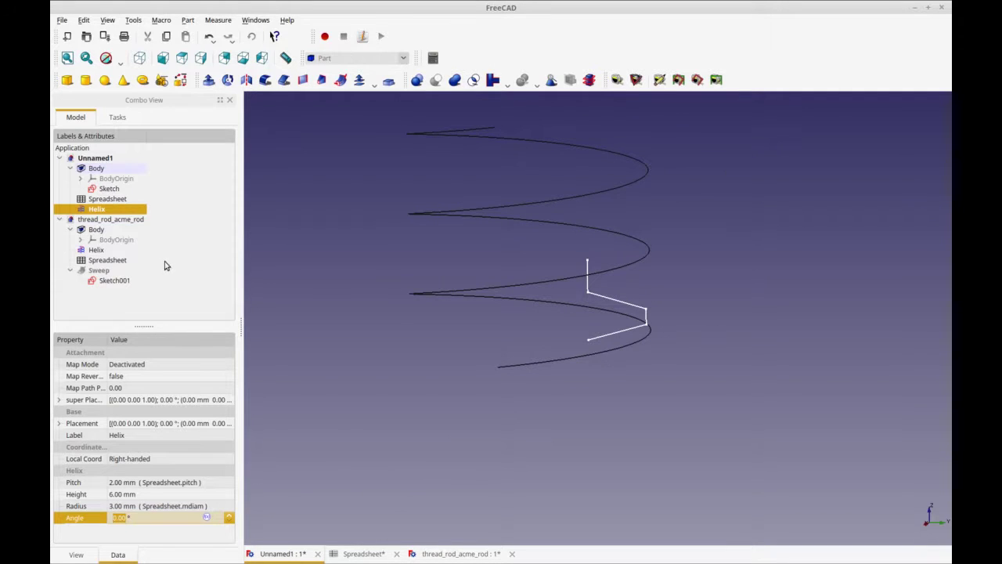
Start a Part Sweep and add the thread-profile Sketch as the profile to sweep
{"action": "left_click", "coordinate": [110, 190]}
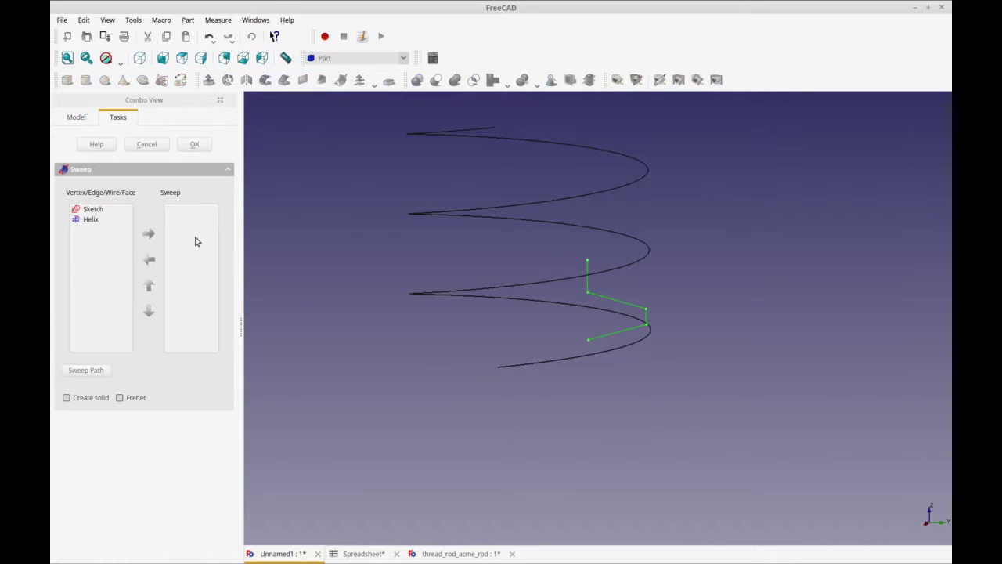
{"action": "left_click", "coordinate": [92, 210]}
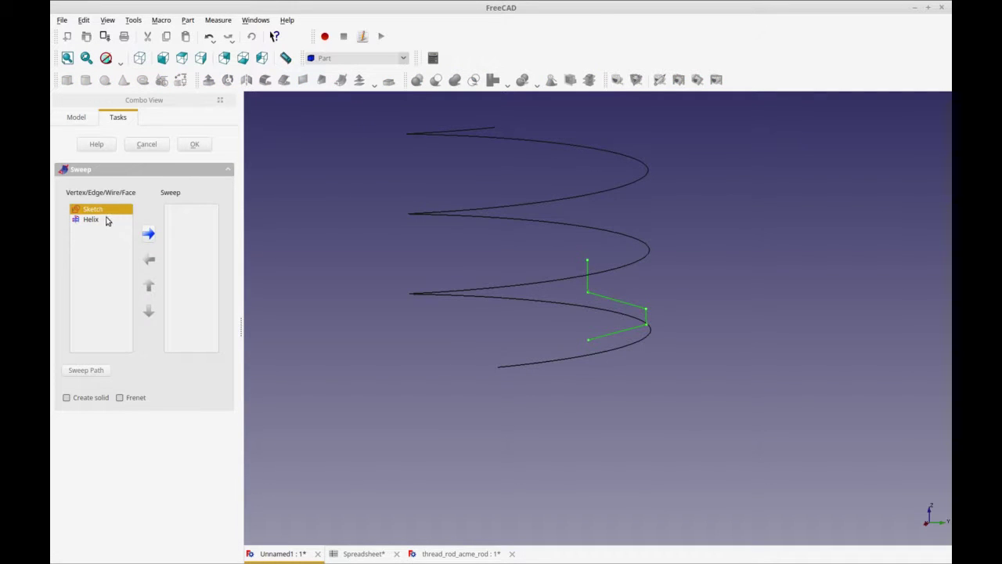
{"action": "left_click", "coordinate": [149, 237]}
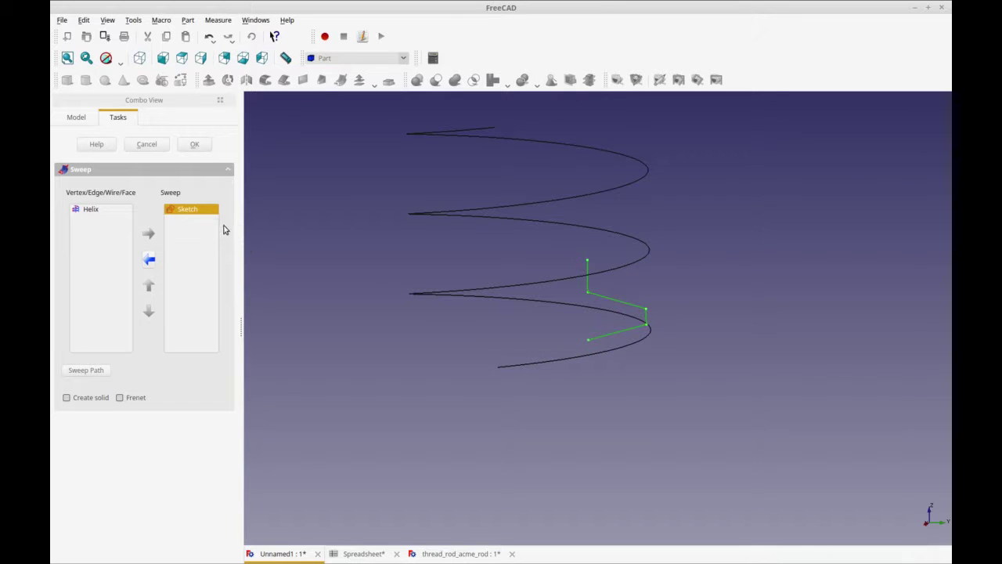
Choose the connected edges of the helix as the sweep path and create the sweep
{"action": "left_click", "coordinate": [89, 371]}
{"action": "left_click", "coordinate": [548, 361]}
{"action": "left_click", "coordinate": [549, 281]}
{"action": "left_click", "coordinate": [567, 202]}
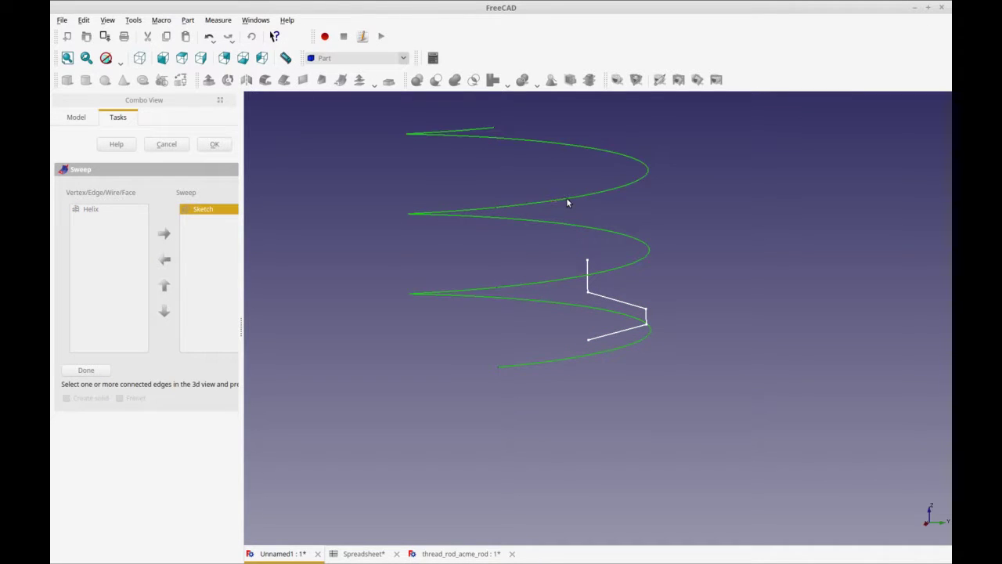
{"action": "left_click", "coordinate": [83, 371]}
{"action": "left_click", "coordinate": [196, 147]}
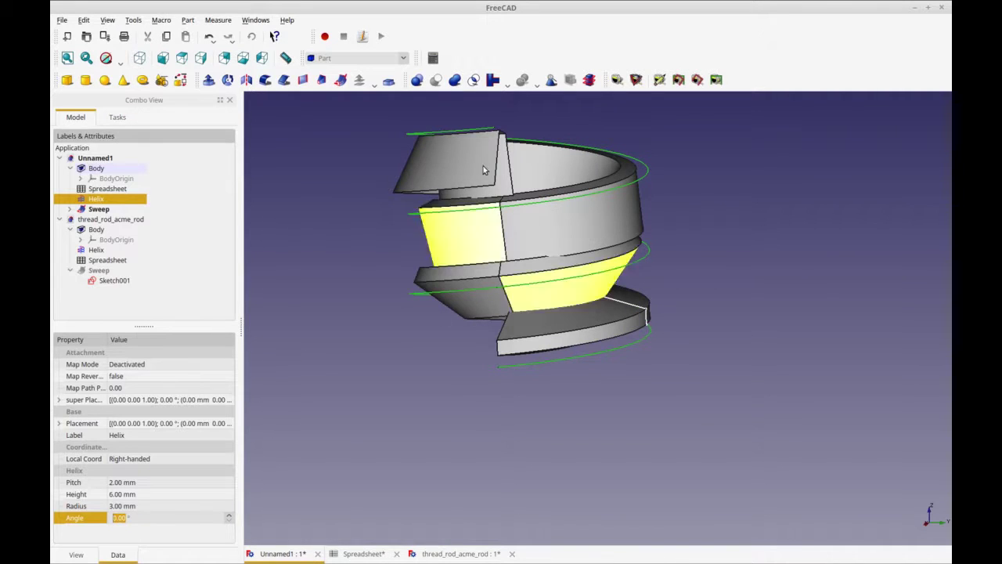
Set the new Sweep's Frenet property to true so the thread profile keeps its orientation along the helix
{"action": "middle_click_drag", "start_coordinate": [639, 372], "coordinate": [631, 381]}
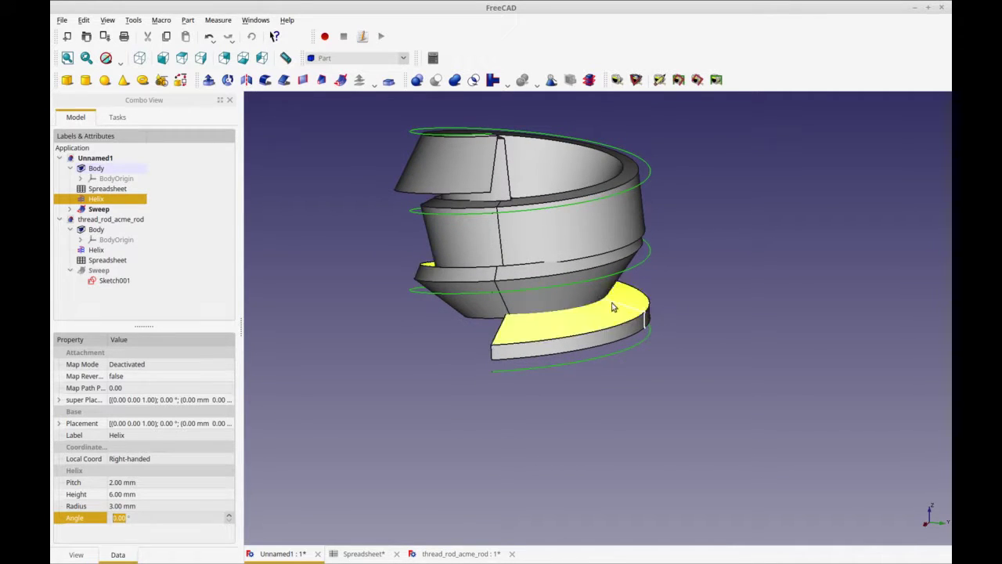
{"action": "middle_click_drag", "start_coordinate": [638, 375], "coordinate": [602, 374]}
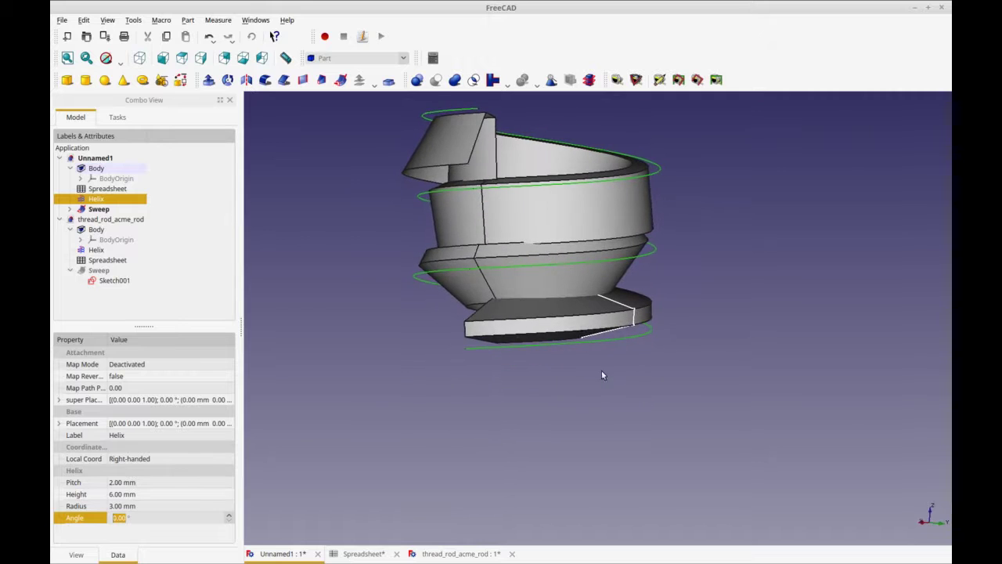
{"action": "middle_click_drag", "start_coordinate": [615, 323], "coordinate": [622, 324]}
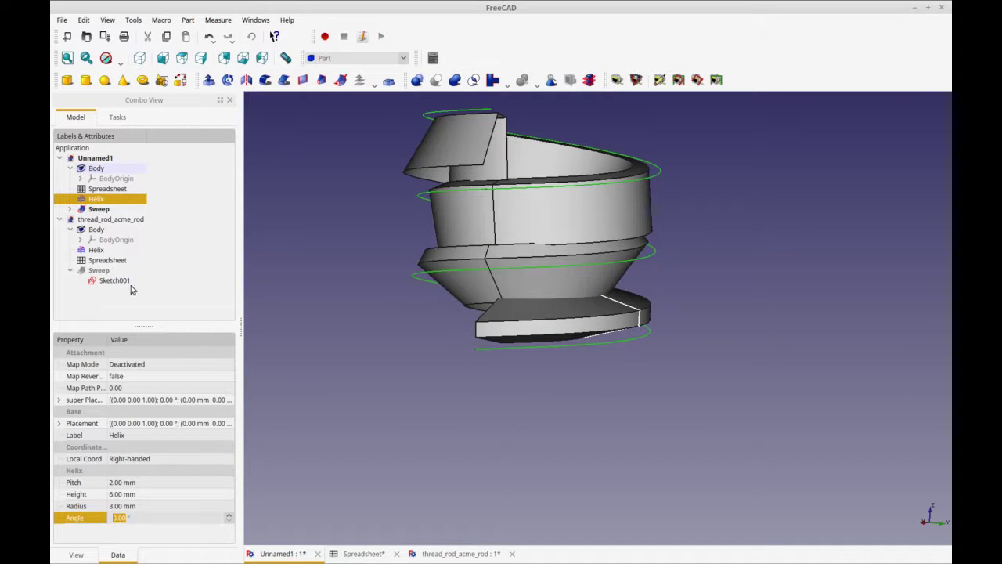
{"action": "left_click", "coordinate": [102, 210]}
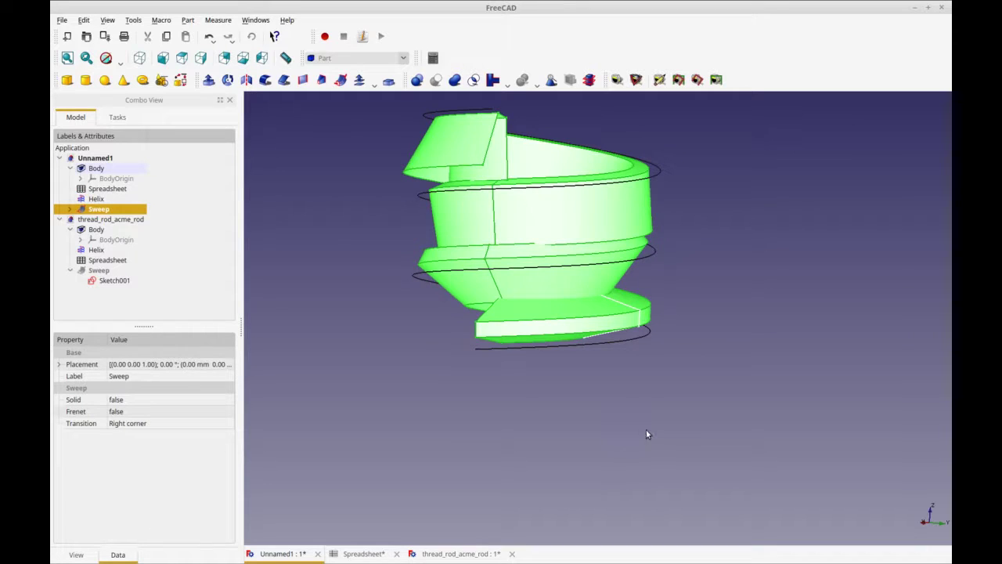
{"action": "middle_click_drag", "start_coordinate": [621, 385], "coordinate": [609, 511]}
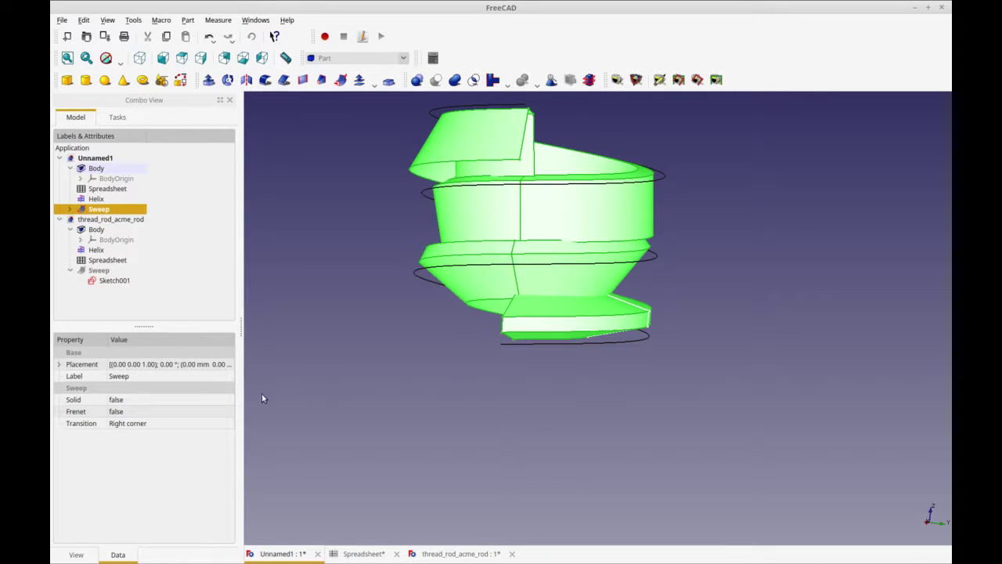
{"action": "left_click", "coordinate": [167, 413]}
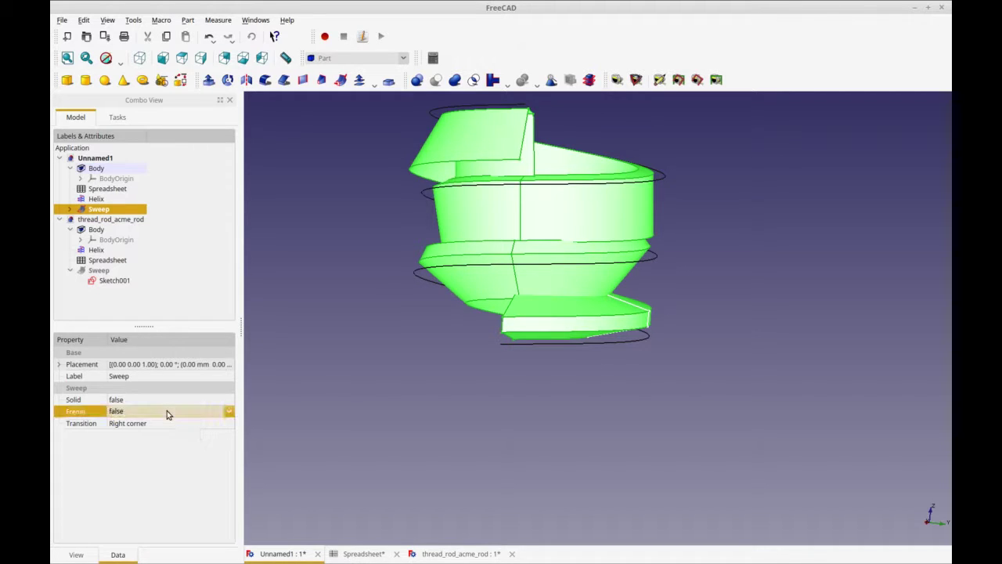
{"action": "left_click", "coordinate": [230, 412]}
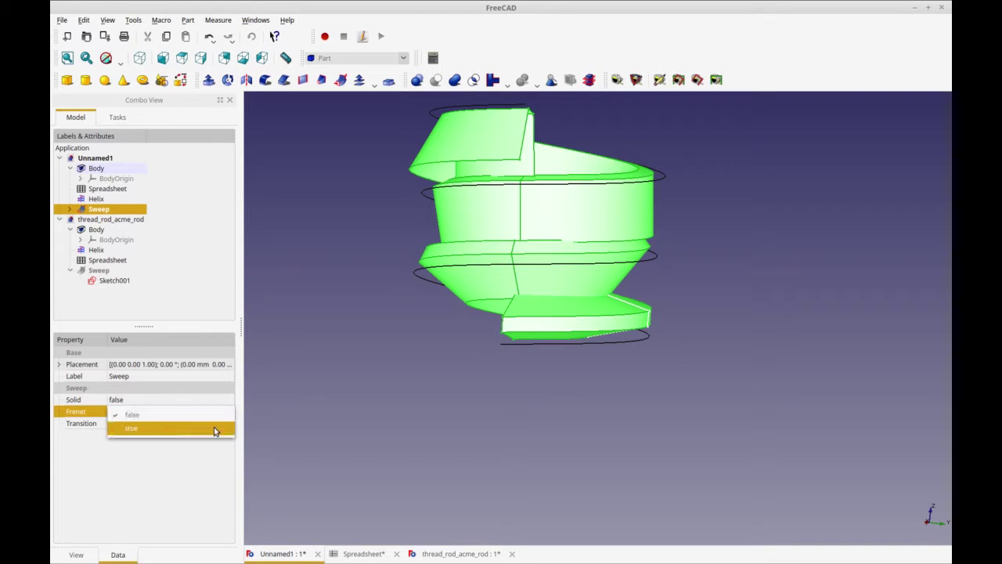
{"action": "left_click", "coordinate": [216, 429]}
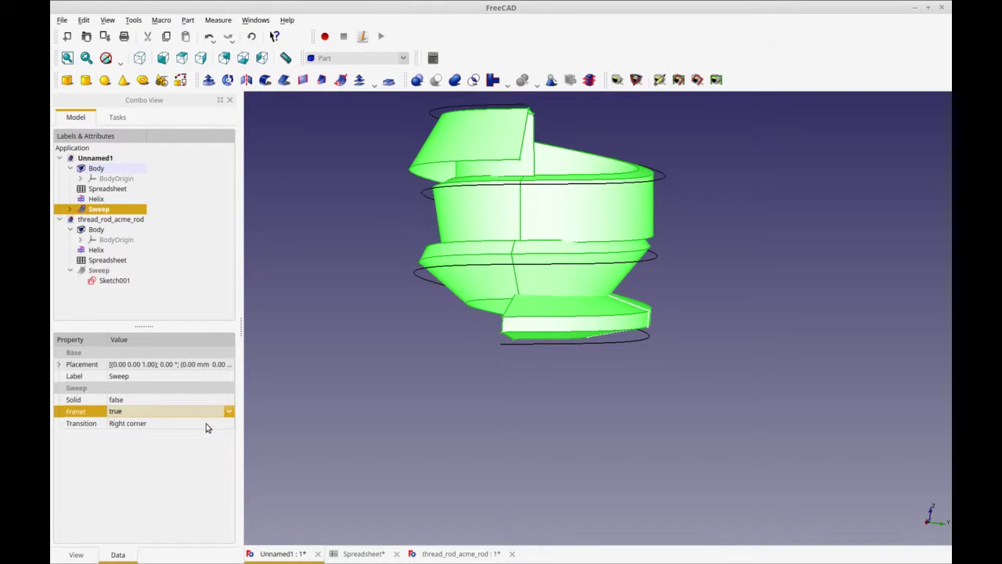
{"action": "left_click", "coordinate": [206, 427]}
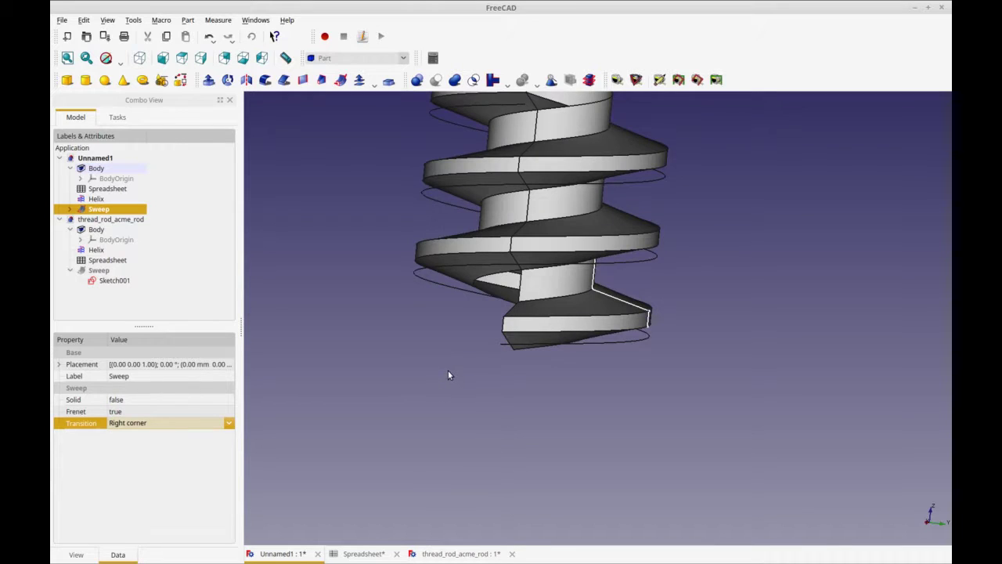
Examine the swept thread surface from several angles, including its coils and open ends
{"action": "scroll", "coordinate": [447, 373], "scroll_direction": "down", "scroll_amount": 2}
{"action": "middle_click_drag", "start_coordinate": [614, 412], "coordinate": [600, 440]}
{"action": "middle_click_drag", "start_coordinate": [498, 396], "coordinate": [511, 413]}
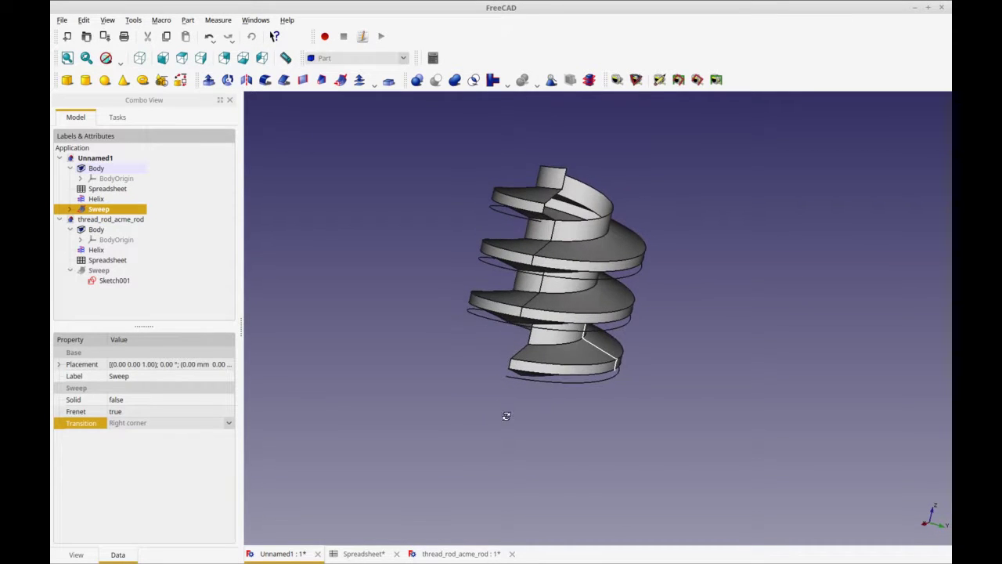
{"action": "scroll", "coordinate": [513, 417], "scroll_direction": "up", "scroll_amount": 2}
{"action": "middle_click_drag", "start_coordinate": [517, 419], "coordinate": [545, 460]}
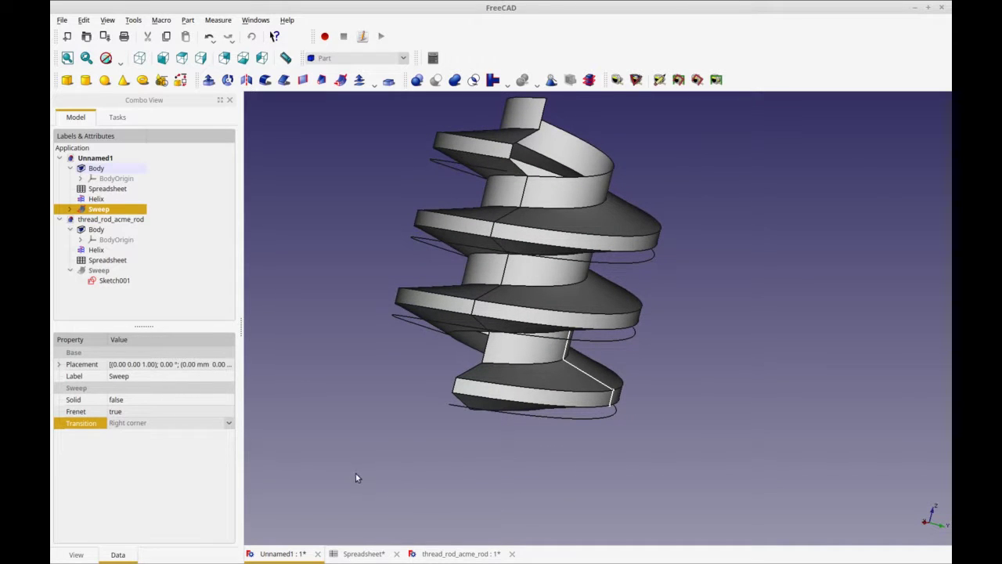
{"action": "middle_click_drag", "start_coordinate": [374, 462], "coordinate": [501, 379]}
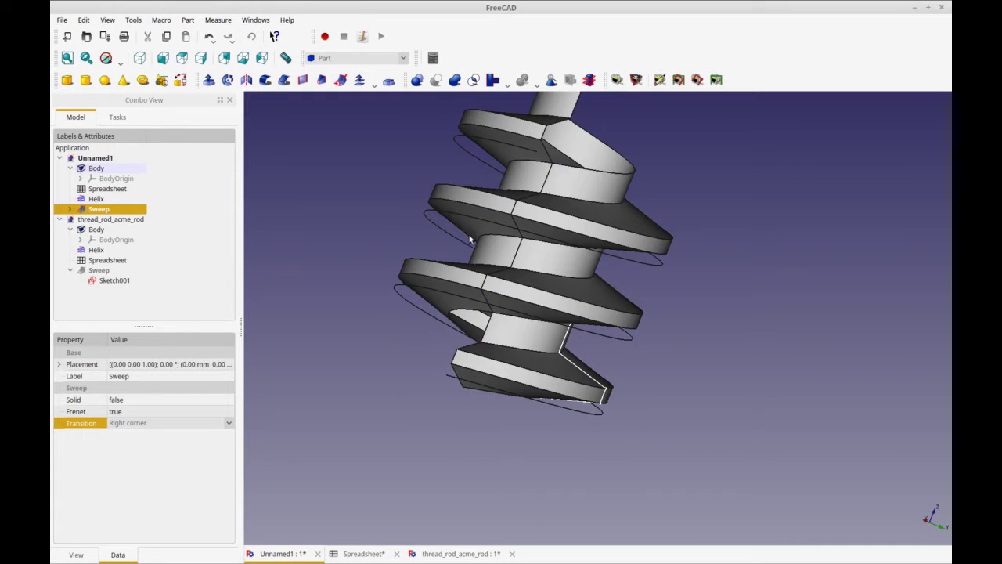